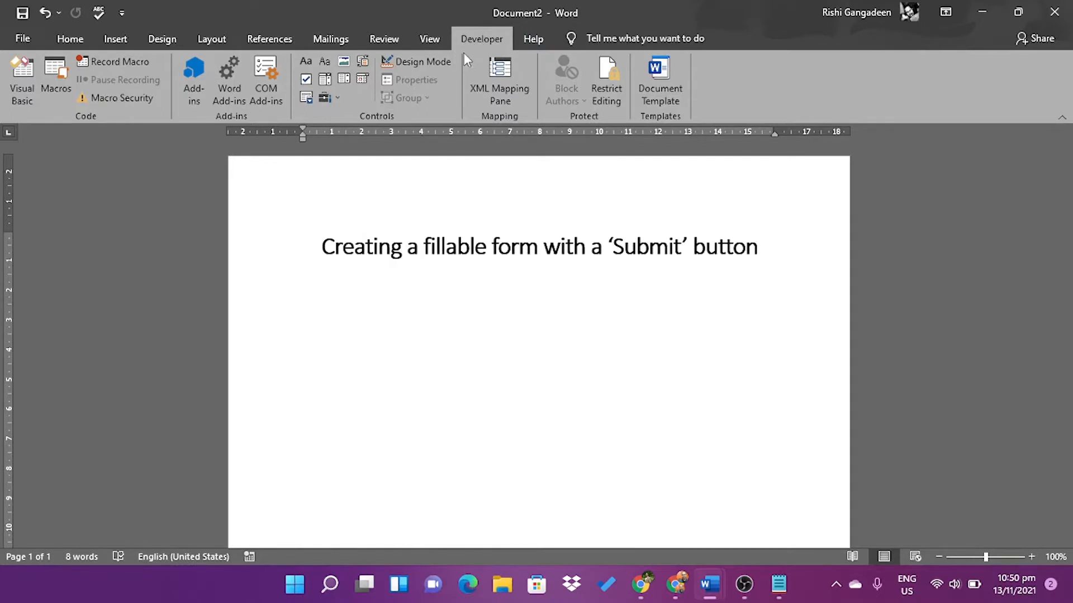
Enable the Developer tab under Main Tabs in Customize the Ribbon
{"action": "right_click", "coordinate": [435, 106]}
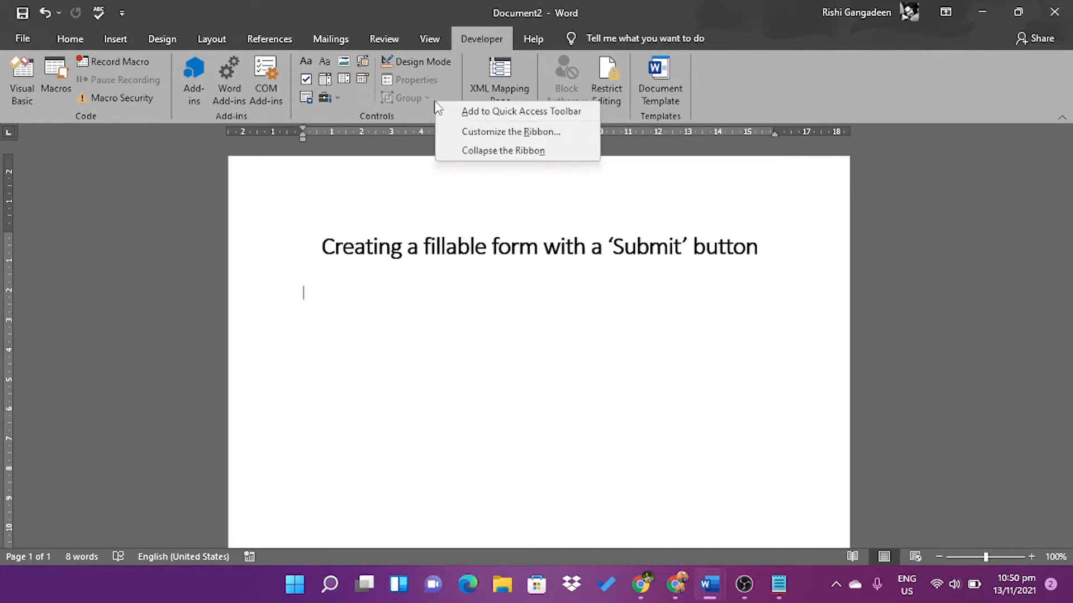
{"action": "left_click", "coordinate": [466, 133]}
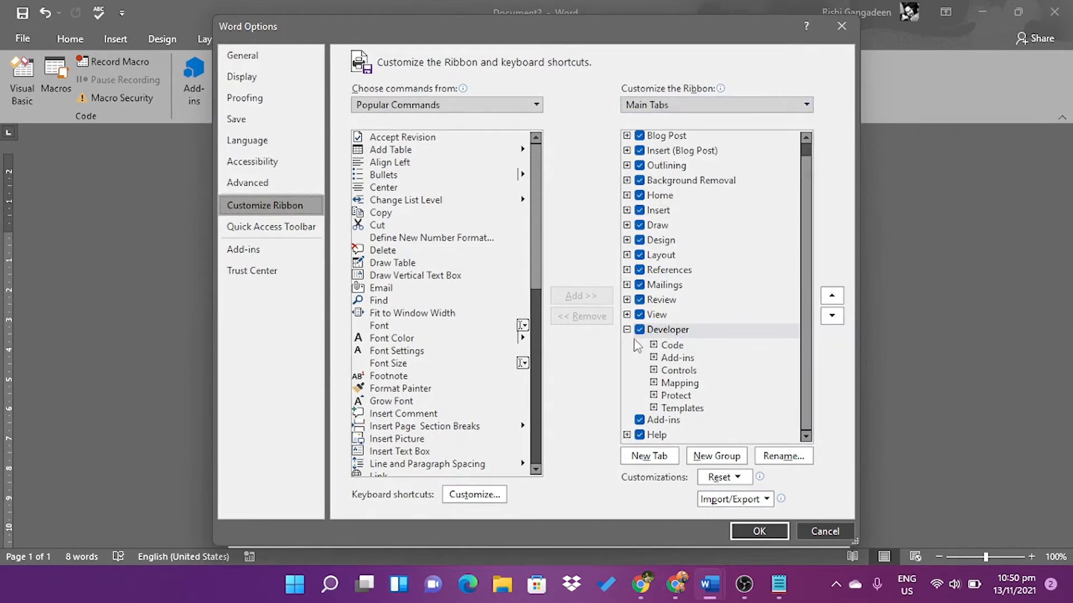
{"action": "left_click", "coordinate": [627, 329]}
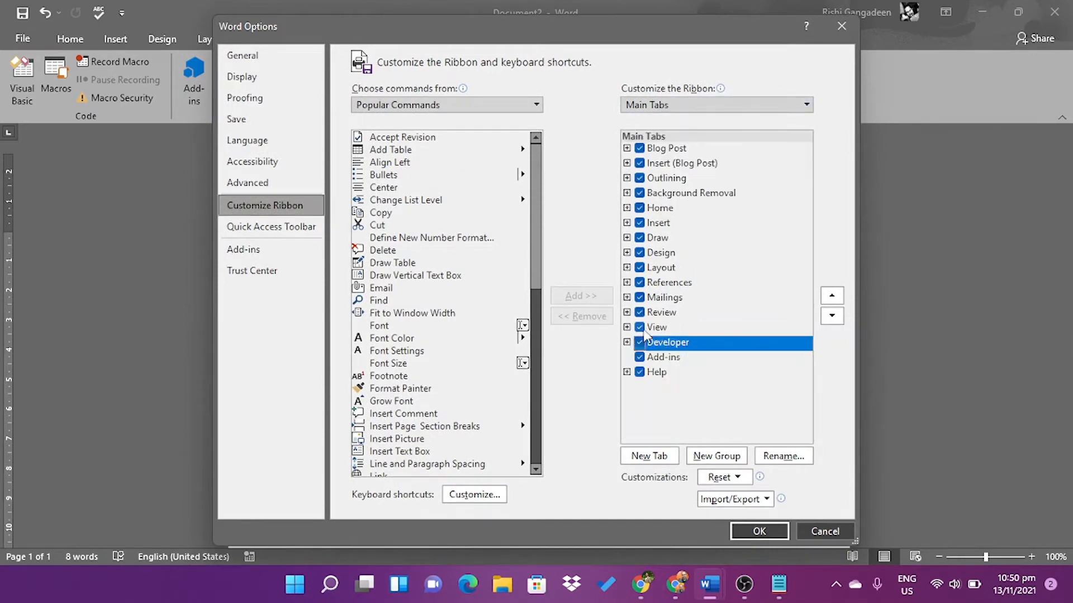
{"action": "left_click", "coordinate": [626, 343]}
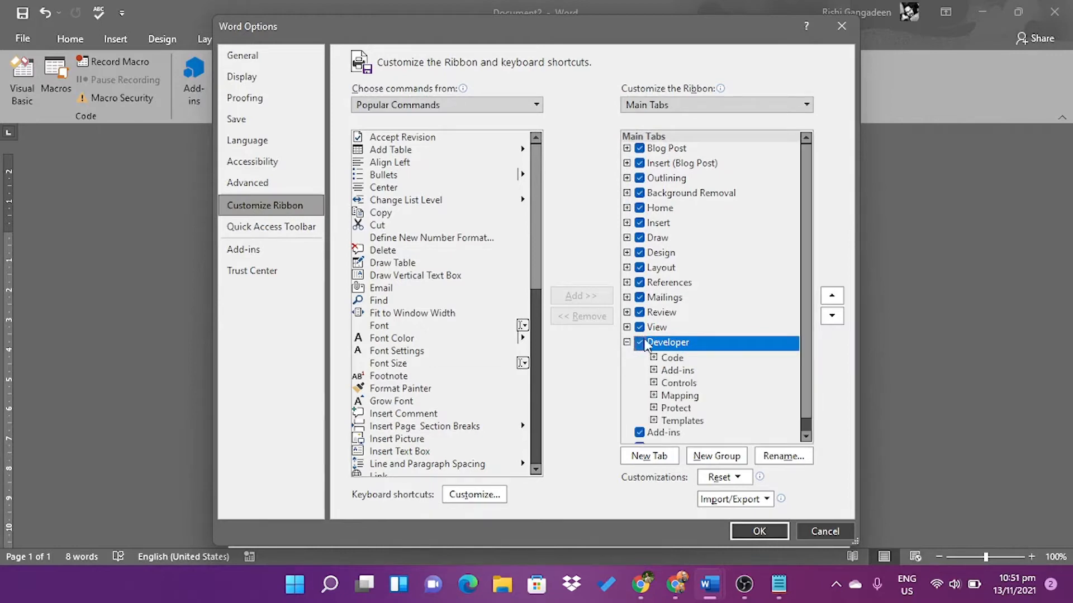
{"action": "left_click", "coordinate": [810, 531]}
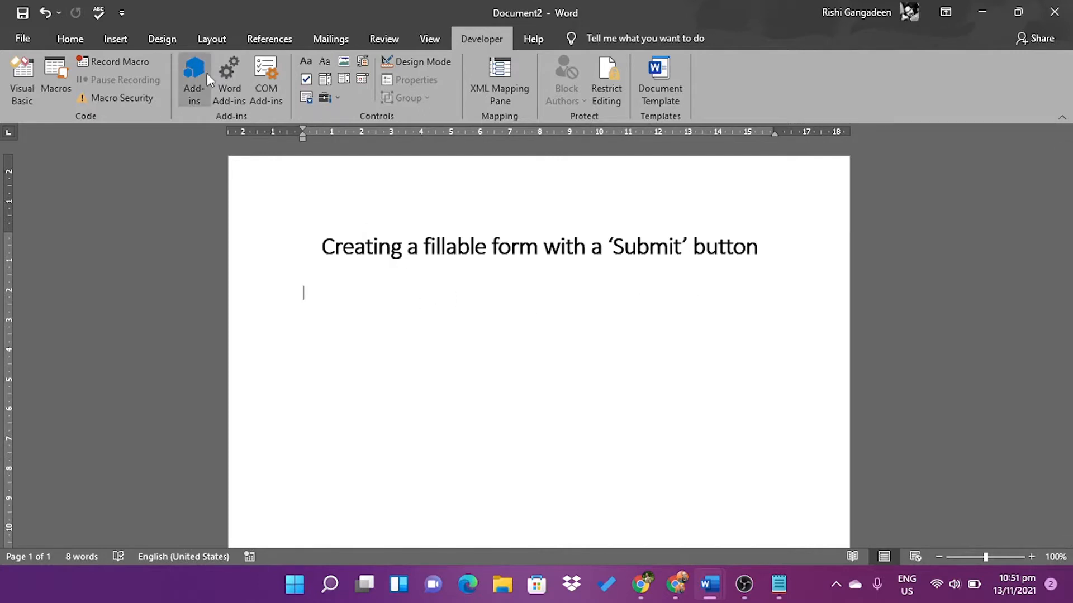
Look up add-in help, close the Help pane, and show the Insert tools
{"action": "mouse_move", "coordinate": [207, 73]}
{"action": "left_click", "coordinate": [318, 171]}
{"action": "left_click", "coordinate": [319, 170]}
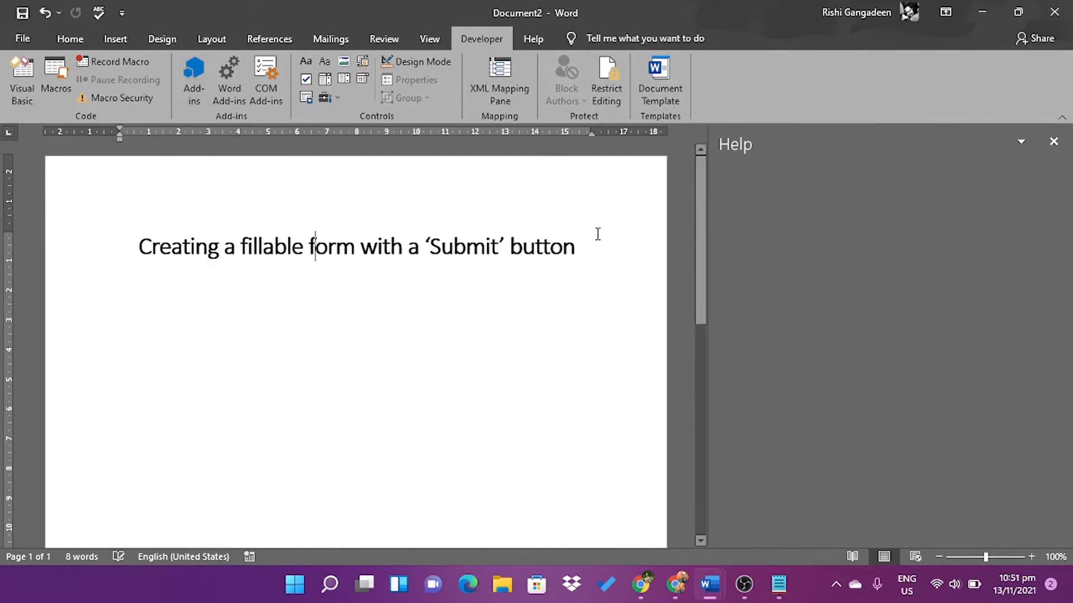
{"action": "left_click", "coordinate": [1050, 144]}
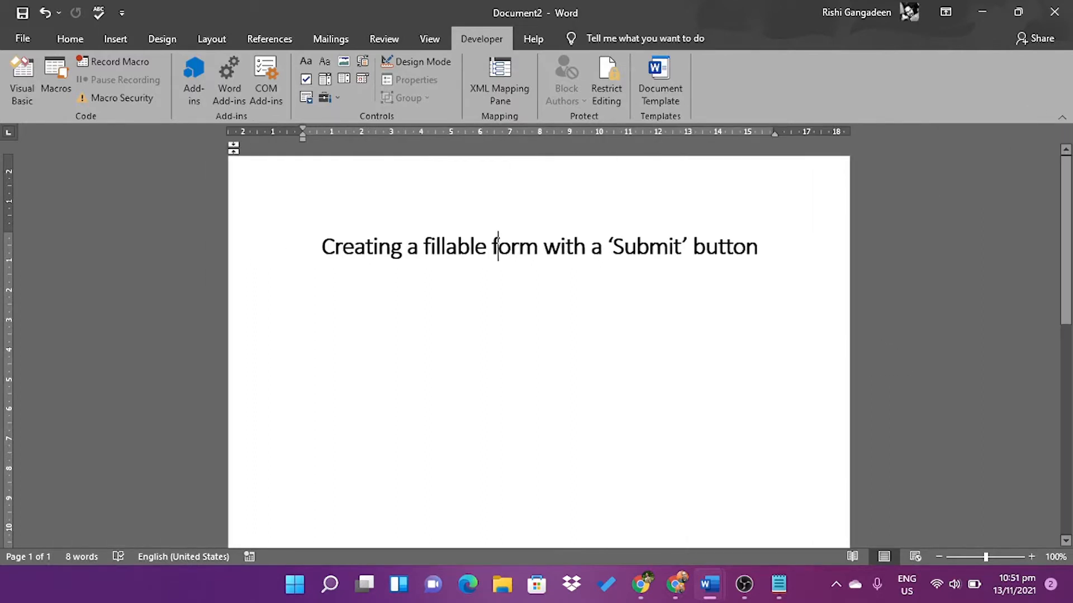
{"action": "left_click", "coordinate": [109, 42]}
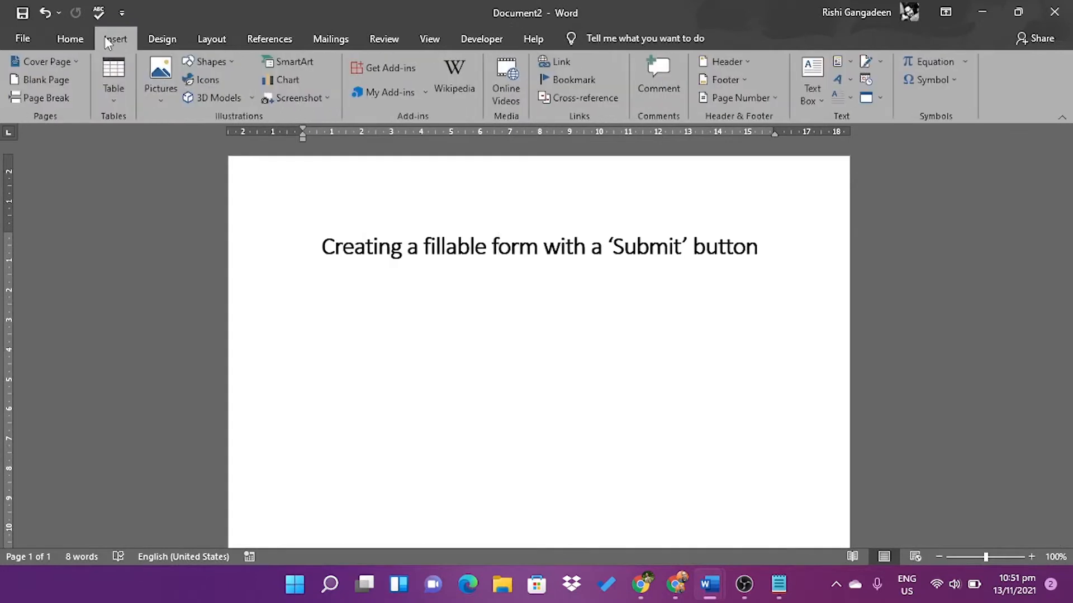
Insert an empty 3x2 table on the line directly below the form title
{"action": "left_click", "coordinate": [117, 103]}
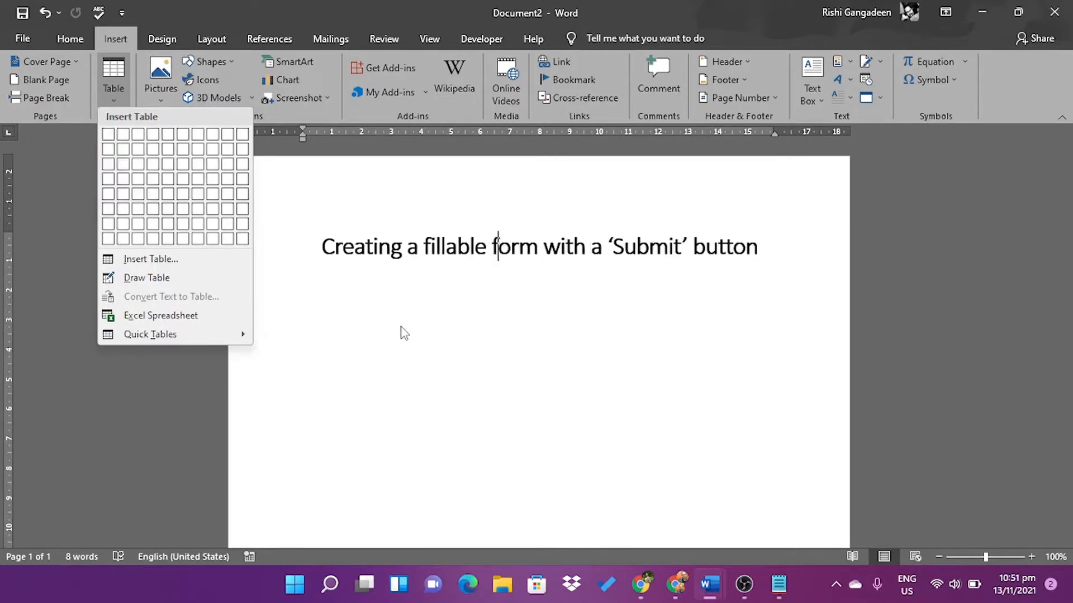
{"action": "left_click", "coordinate": [410, 323]}
{"action": "left_click", "coordinate": [782, 264]}
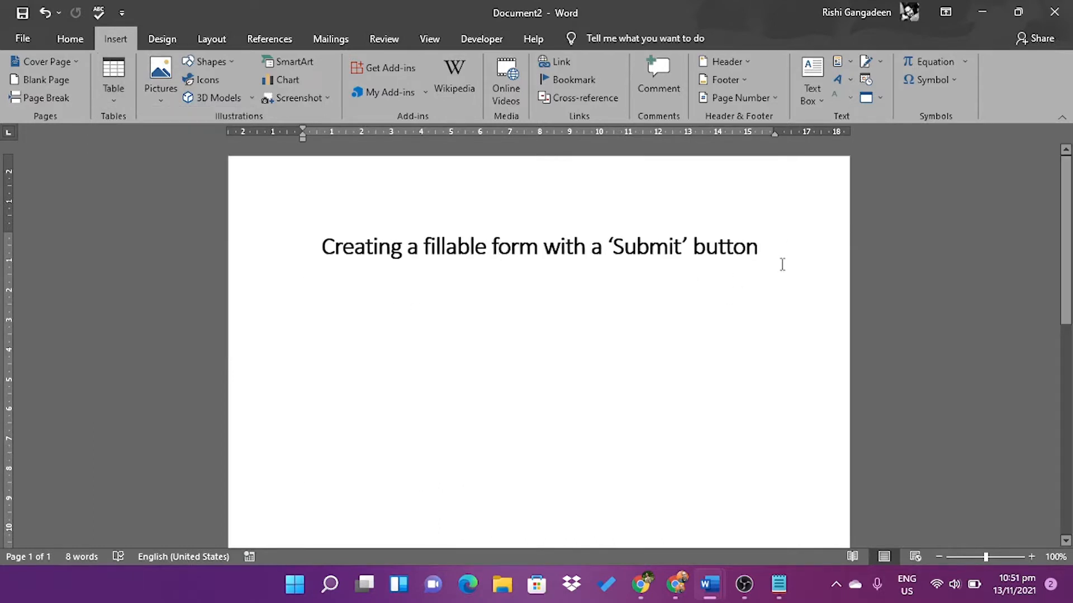
{"action": "key", "text": "Return"}
{"action": "key", "text": "BackSpace"}
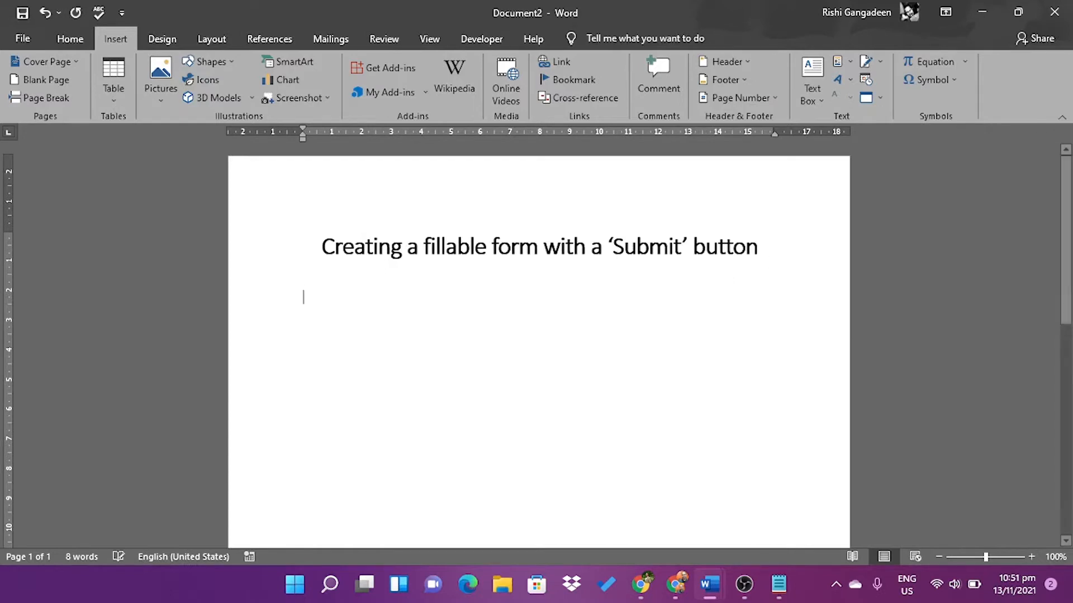
{"action": "left_click", "coordinate": [113, 89]}
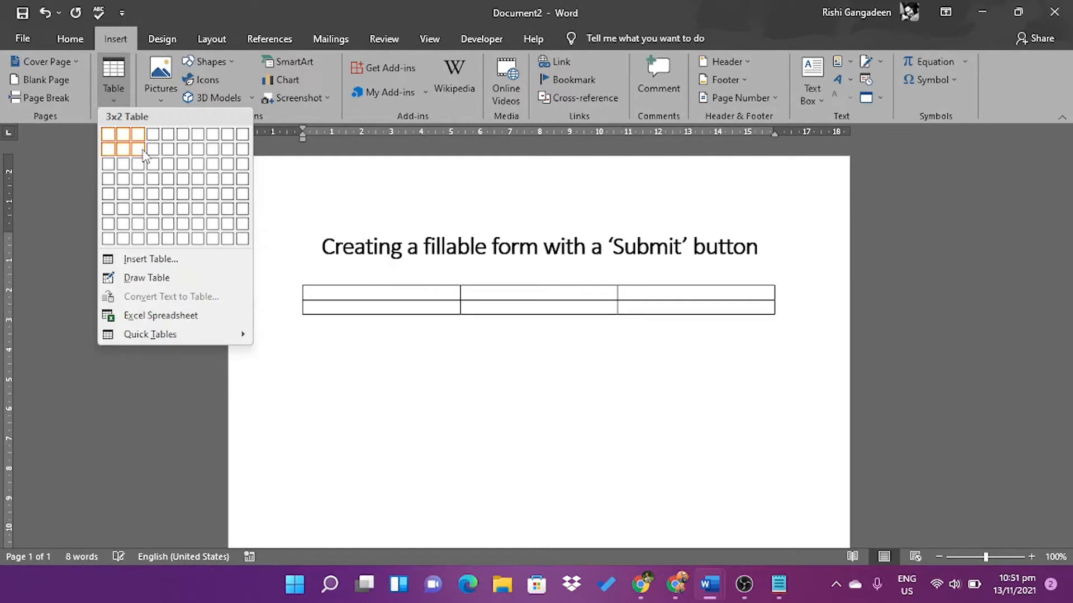
{"action": "left_click", "coordinate": [138, 149]}
{"action": "left_click", "coordinate": [341, 308]}
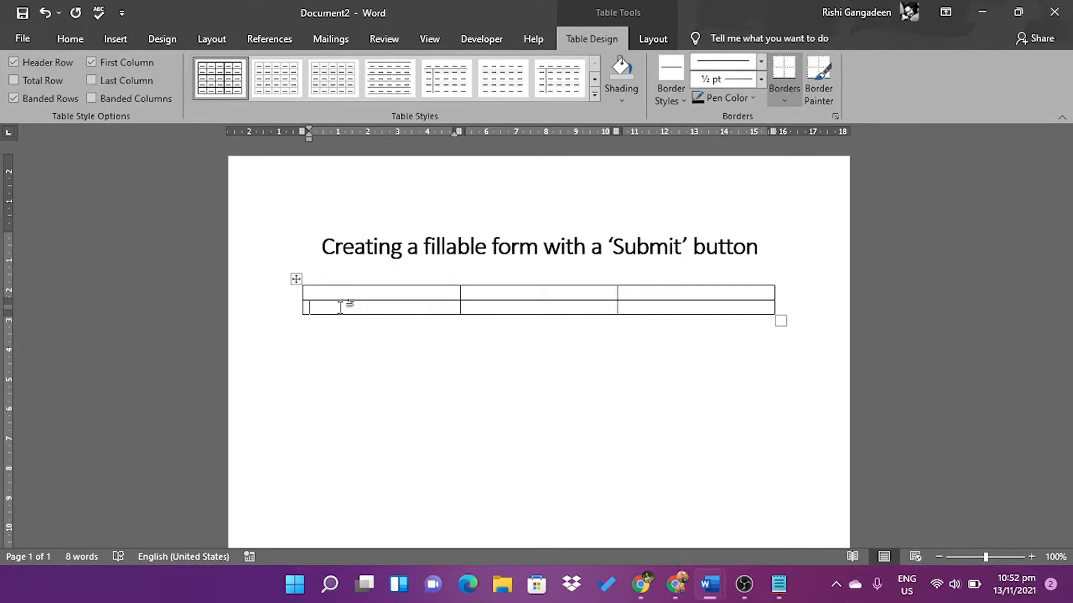
Type First Name, Middle Name(s) and Last Name into the second row's three cells
{"action": "type", "text": "First Name"}
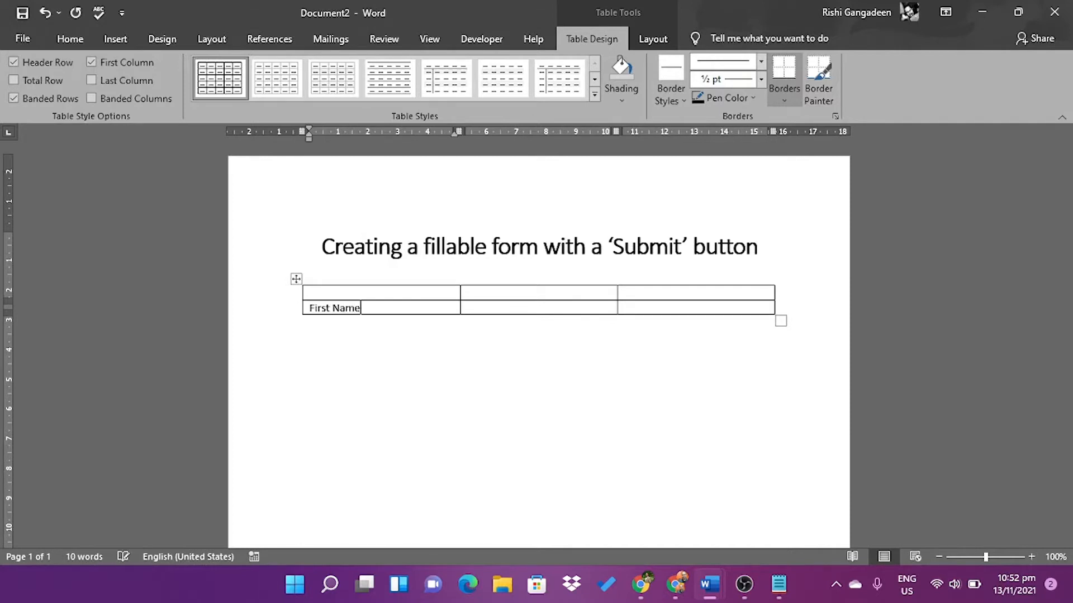
{"action": "key", "text": "Tab"}
{"action": "type", "text": "Middle Name"}
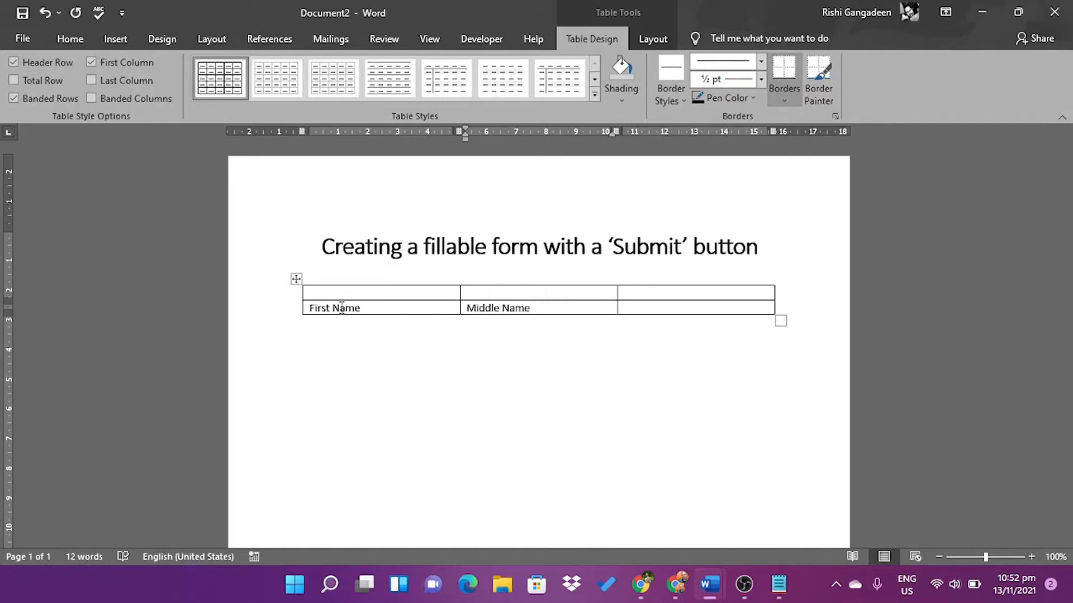
{"action": "type", "text": "(s)"}
{"action": "key", "text": "Tab"}
{"action": "type", "text": "Last Name"}
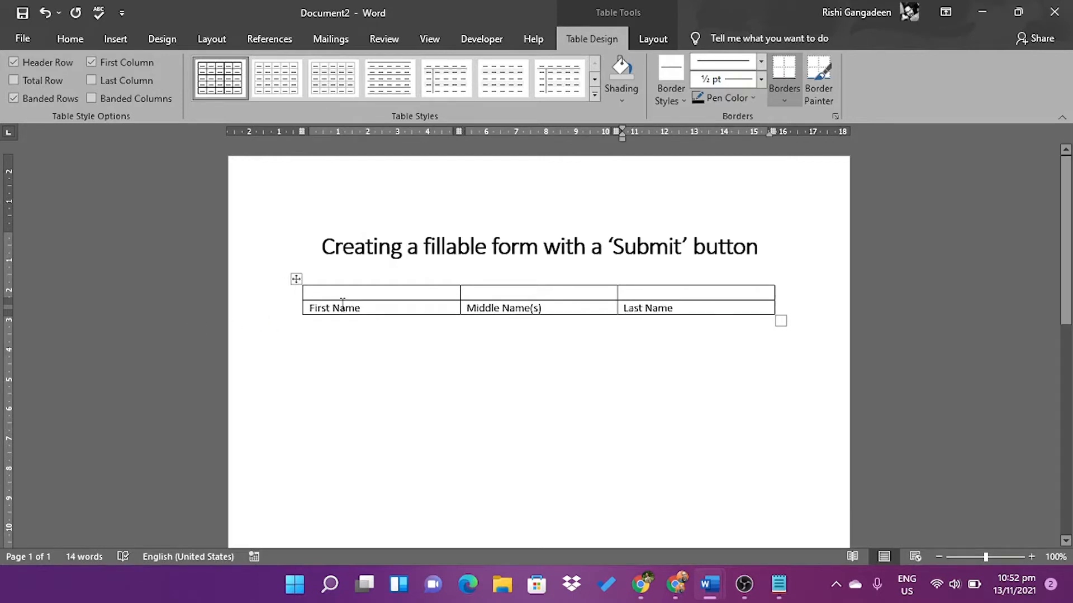
{"action": "left_click", "coordinate": [348, 297]}
{"action": "left_click", "coordinate": [513, 296]}
{"action": "left_click", "coordinate": [645, 290]}
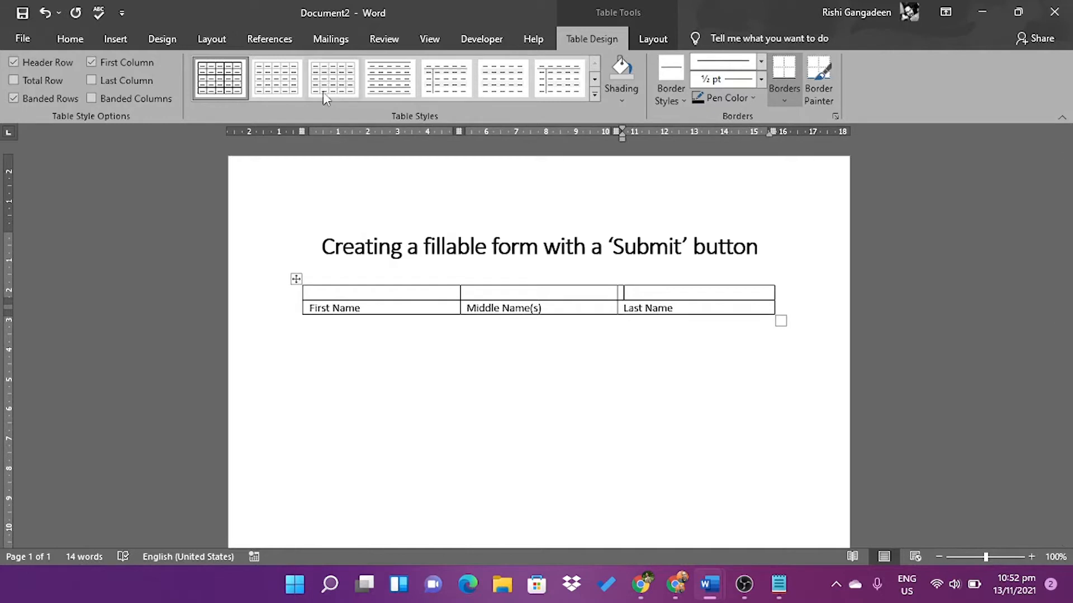
{"action": "left_click", "coordinate": [473, 38]}
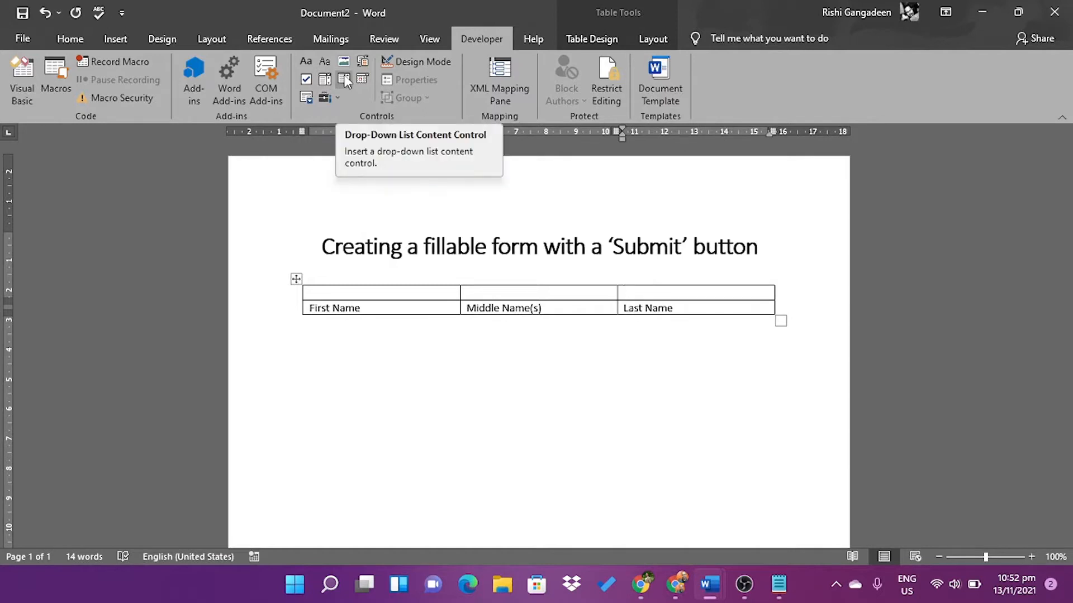
Insert a Plain Text Content Control in each of the first row's three cells
{"action": "left_click", "coordinate": [325, 98]}
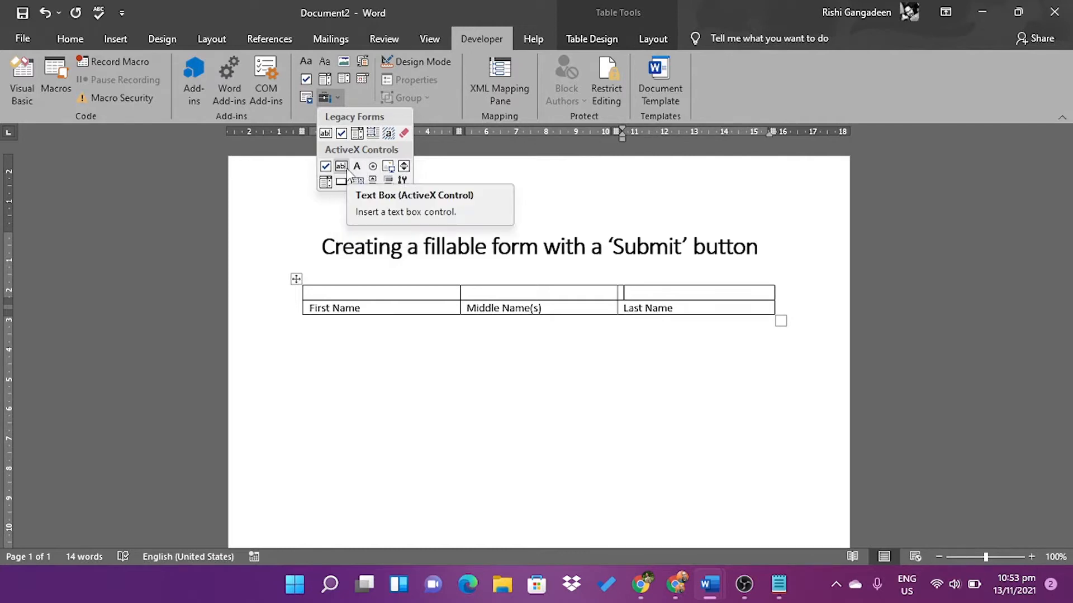
{"action": "left_click", "coordinate": [364, 293]}
{"action": "left_click", "coordinate": [364, 293]}
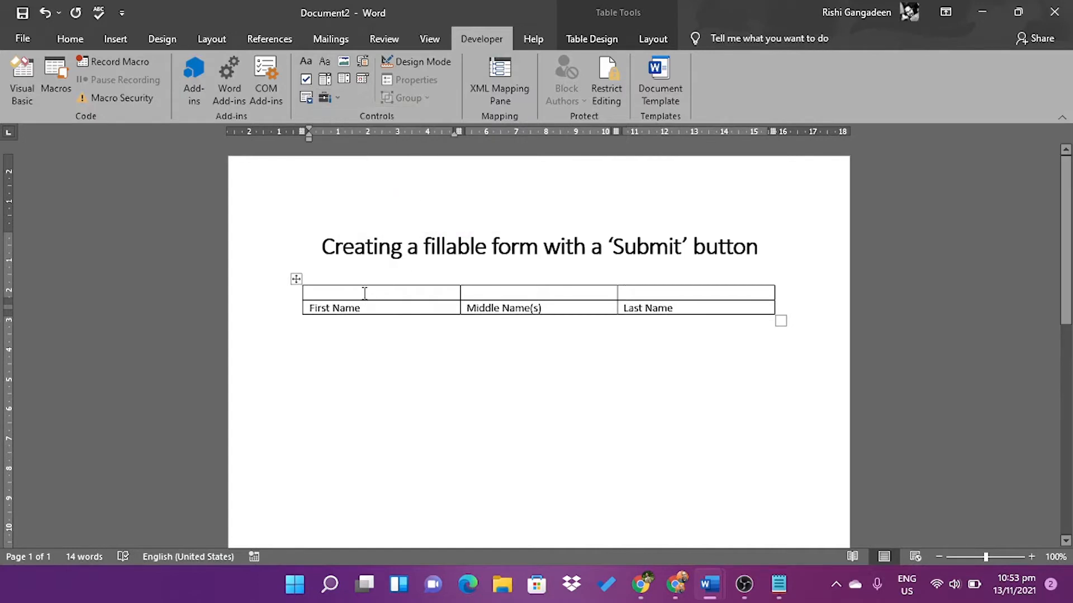
{"action": "left_click", "coordinate": [324, 59]}
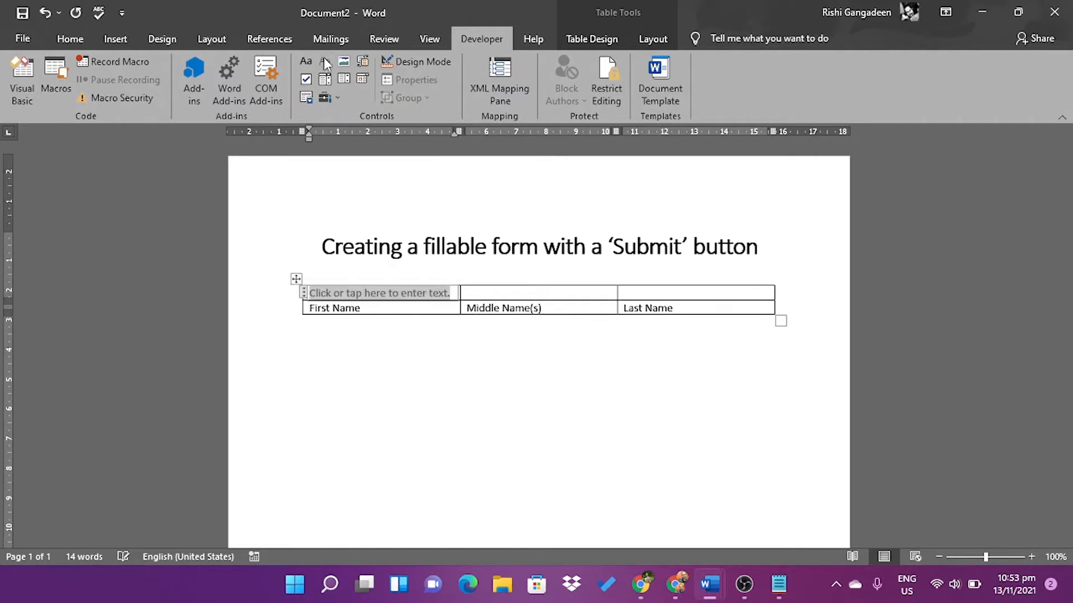
{"action": "left_click", "coordinate": [496, 293]}
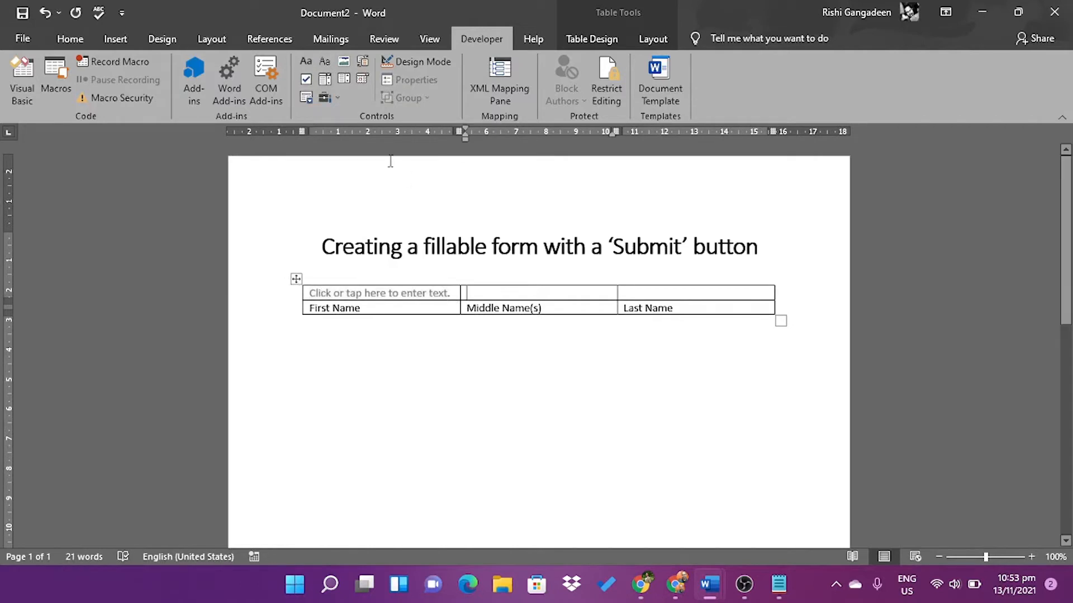
{"action": "left_click", "coordinate": [325, 59]}
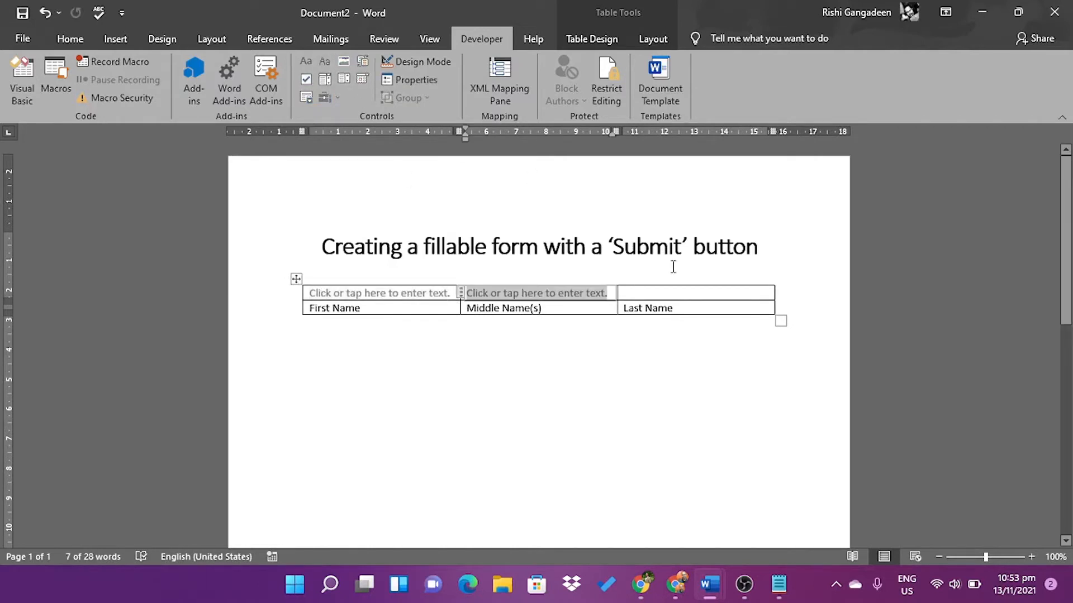
{"action": "left_click", "coordinate": [644, 291]}
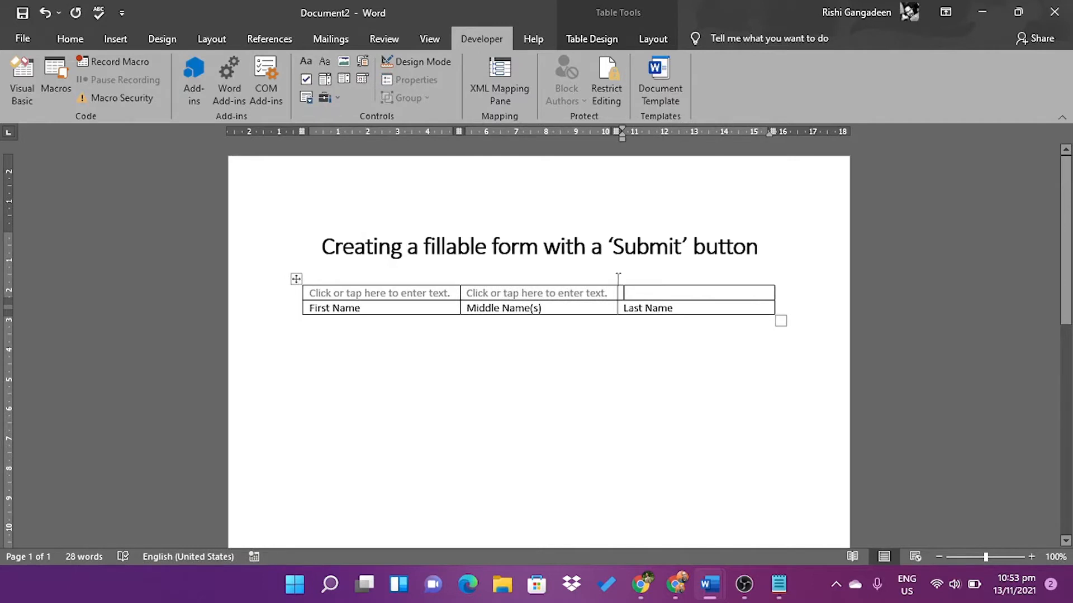
{"action": "left_click", "coordinate": [328, 61]}
Add an empty line below the table and select the whole table
{"action": "left_click", "coordinate": [471, 330]}
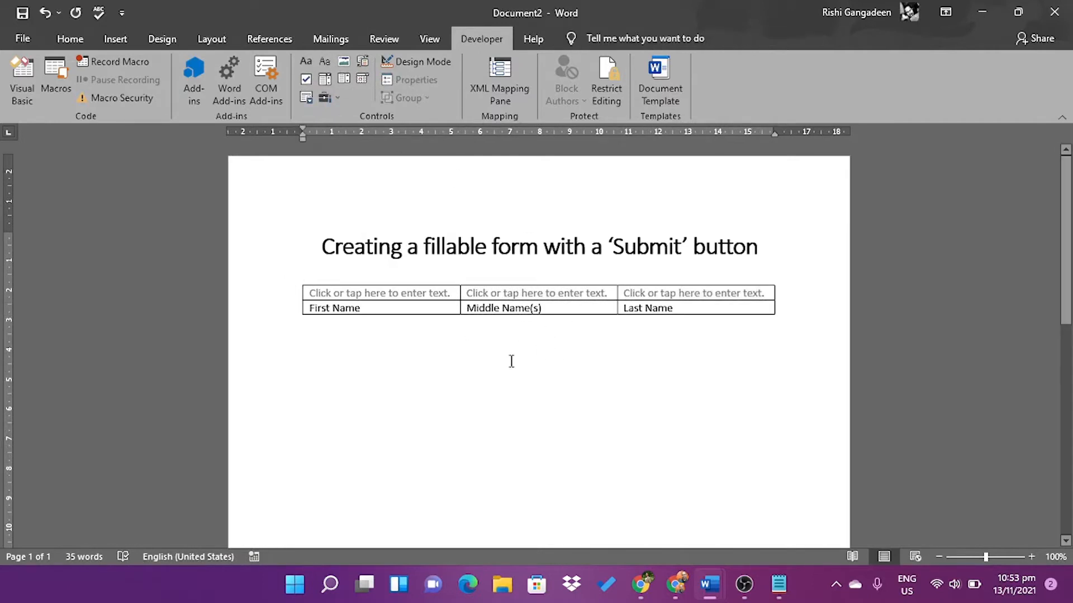
{"action": "key", "text": "Return"}
{"action": "left_click", "coordinate": [295, 280]}
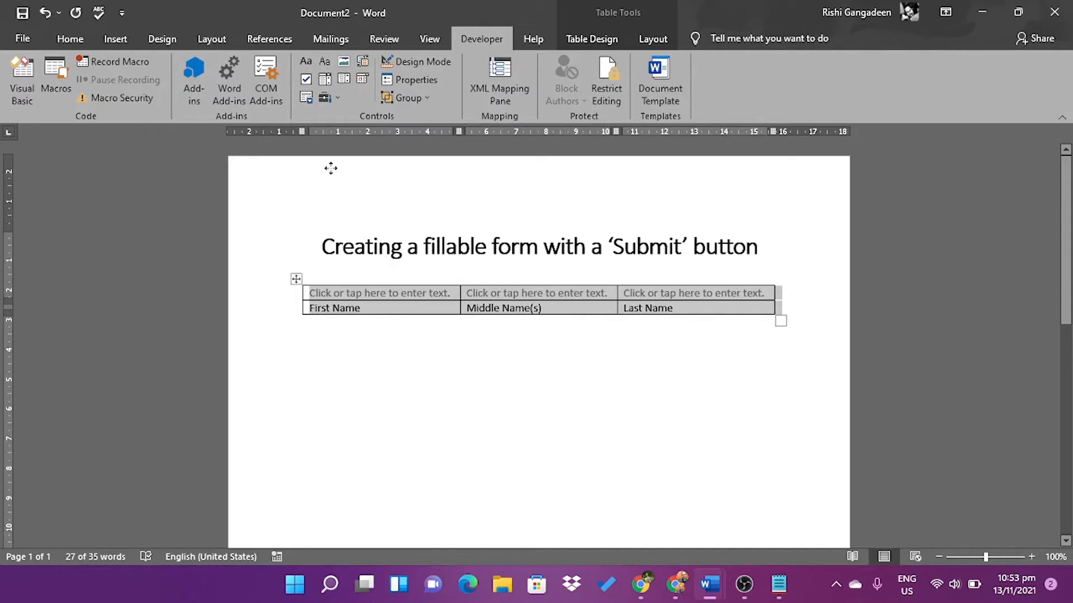
Remove all borders from the name table using Table Design borders
{"action": "left_click", "coordinate": [598, 39]}
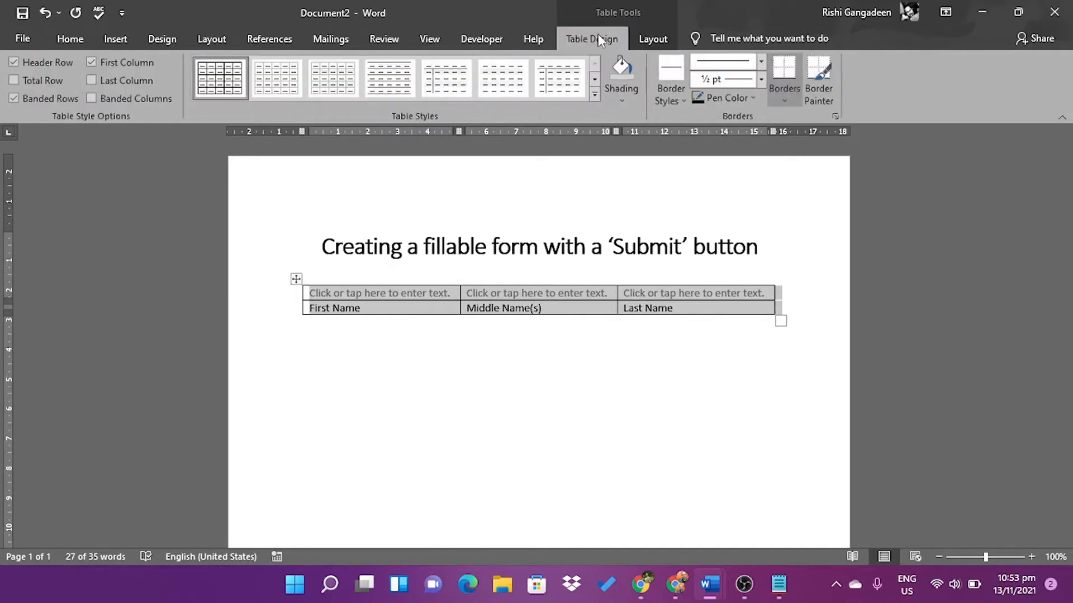
{"action": "left_click", "coordinate": [786, 102]}
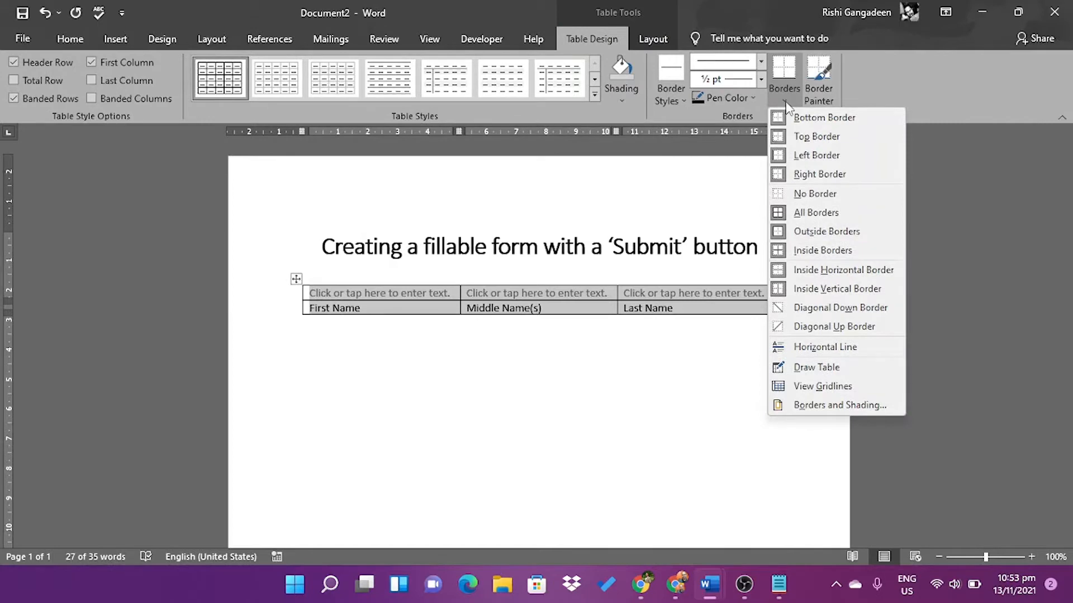
{"action": "left_click", "coordinate": [804, 195]}
{"action": "left_click", "coordinate": [373, 330]}
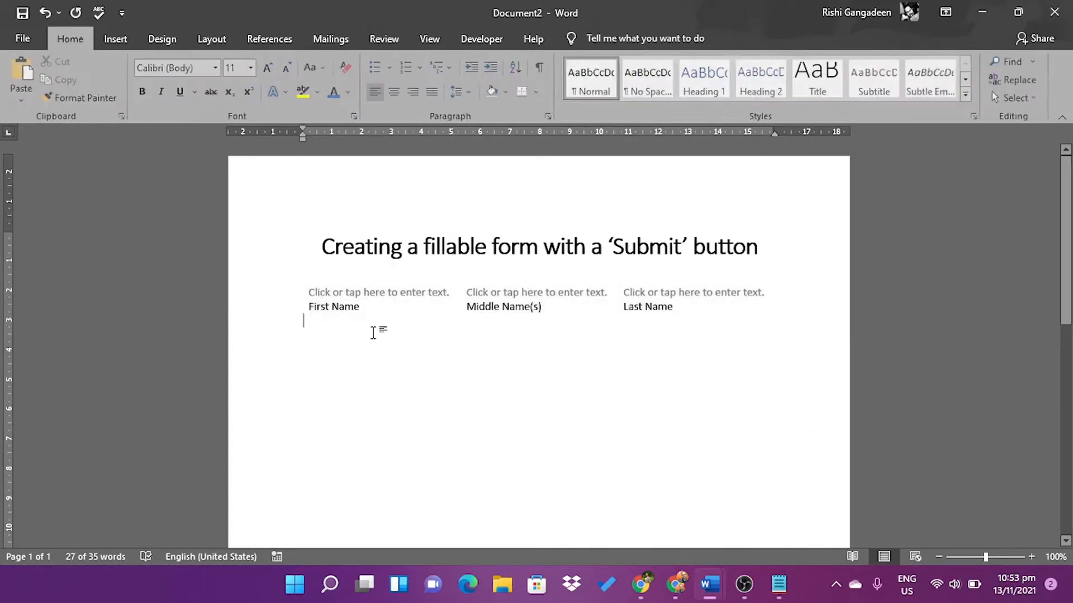
Test the First Name field with a name, then erase it to restore the placeholder
{"action": "left_click", "coordinate": [331, 293]}
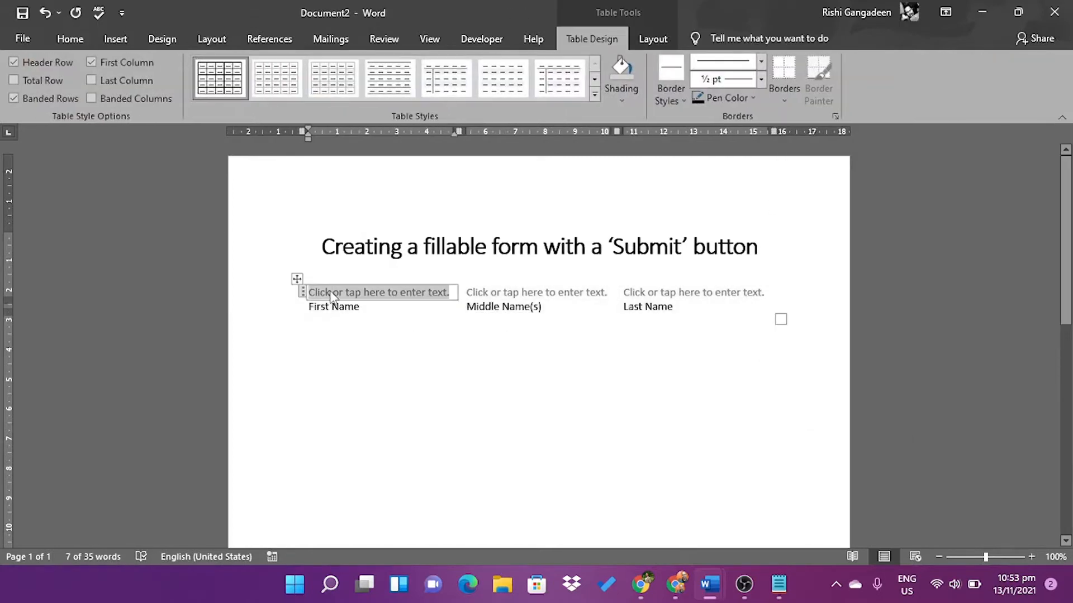
{"action": "type", "text": "Rishi"}
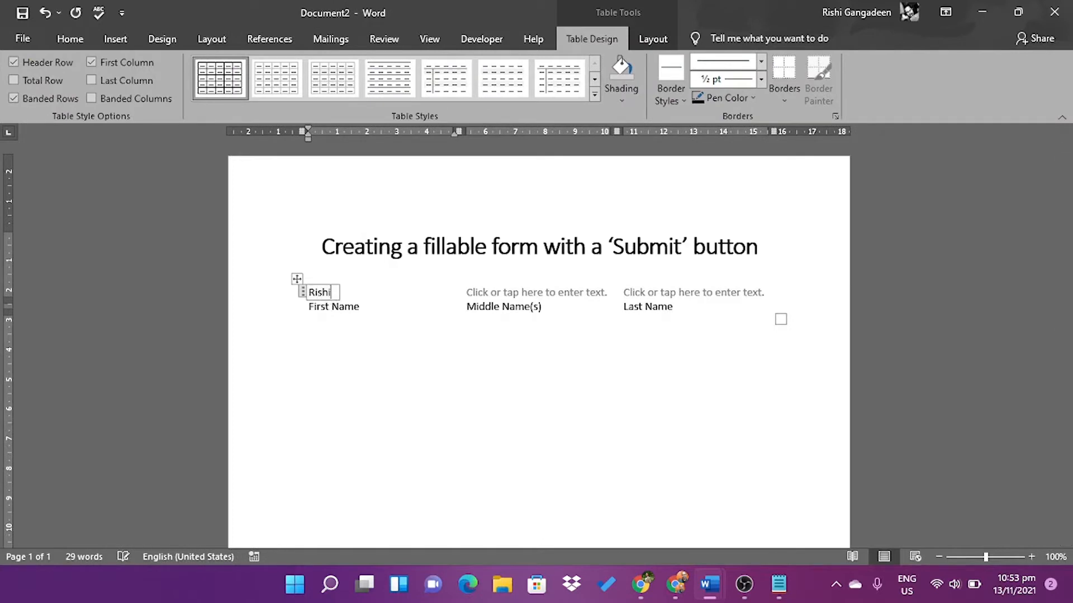
{"action": "key", "text": "BackSpace"}
{"action": "key", "text": "BackSpace"}
{"action": "key", "text": "BackSpace"}
{"action": "key", "text": "BackSpace"}
{"action": "key", "text": "BackSpace"}
{"action": "left_click", "coordinate": [358, 358]}
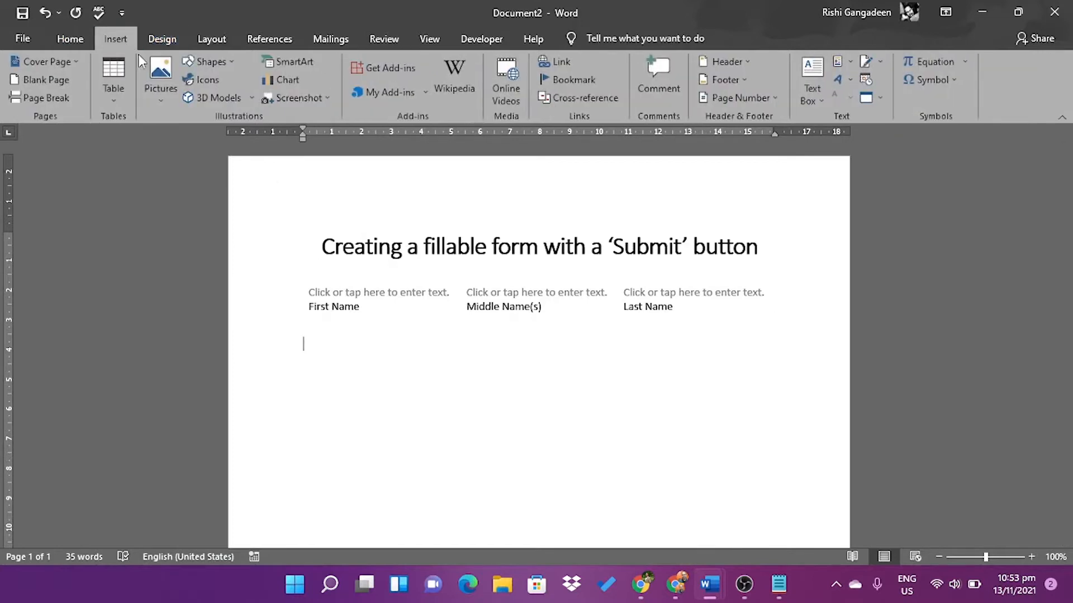
Insert a 3x6 table and label rows Date-of-Birth, Contact Number, Address, Email address, Picture
{"action": "left_click", "coordinate": [111, 103]}
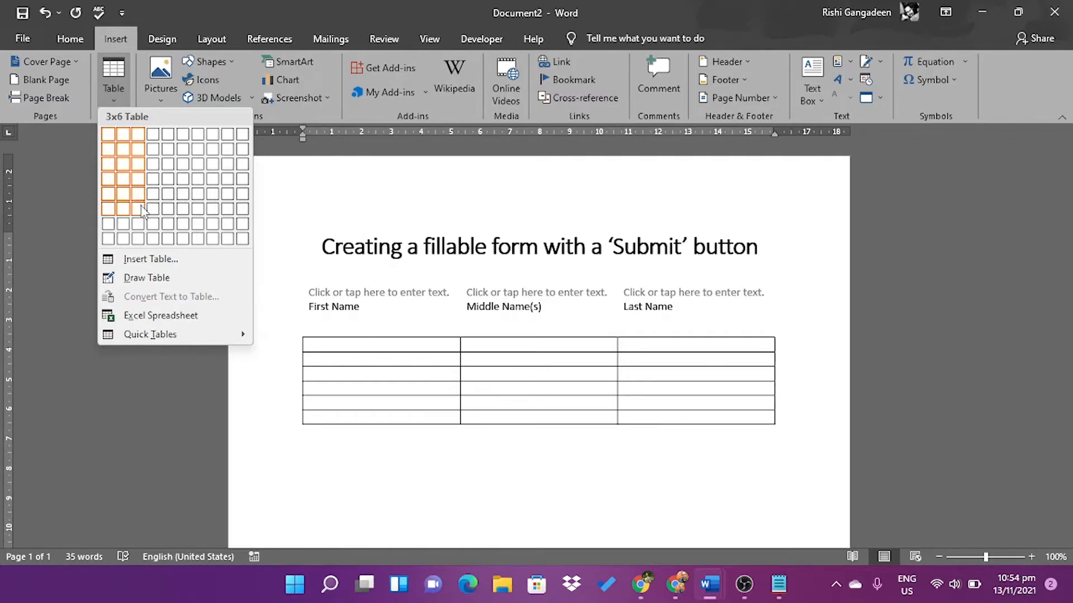
{"action": "left_click", "coordinate": [142, 211]}
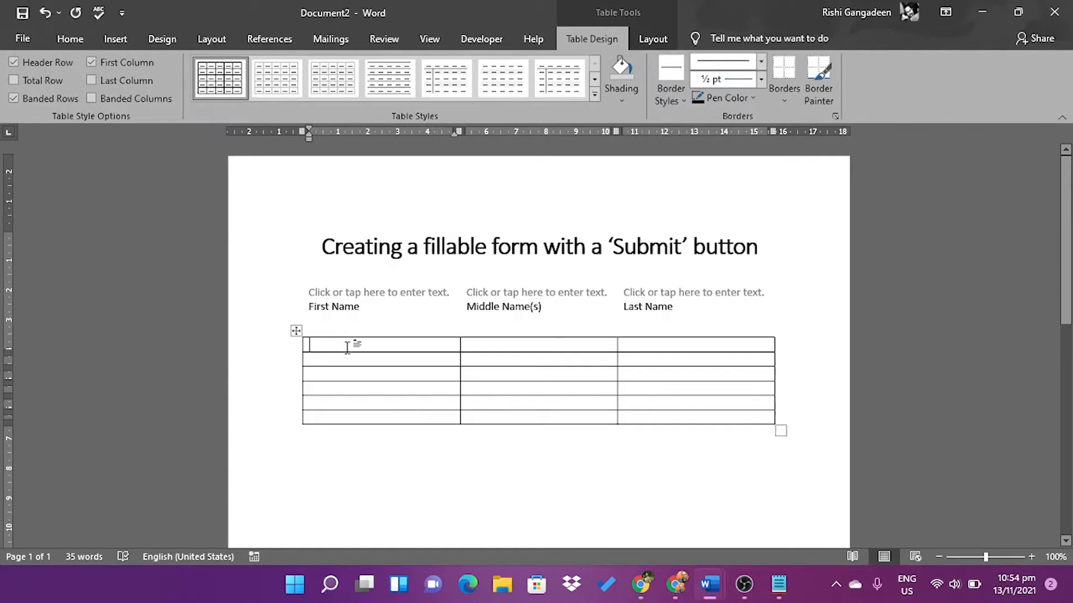
{"action": "type", "text": "Date"}
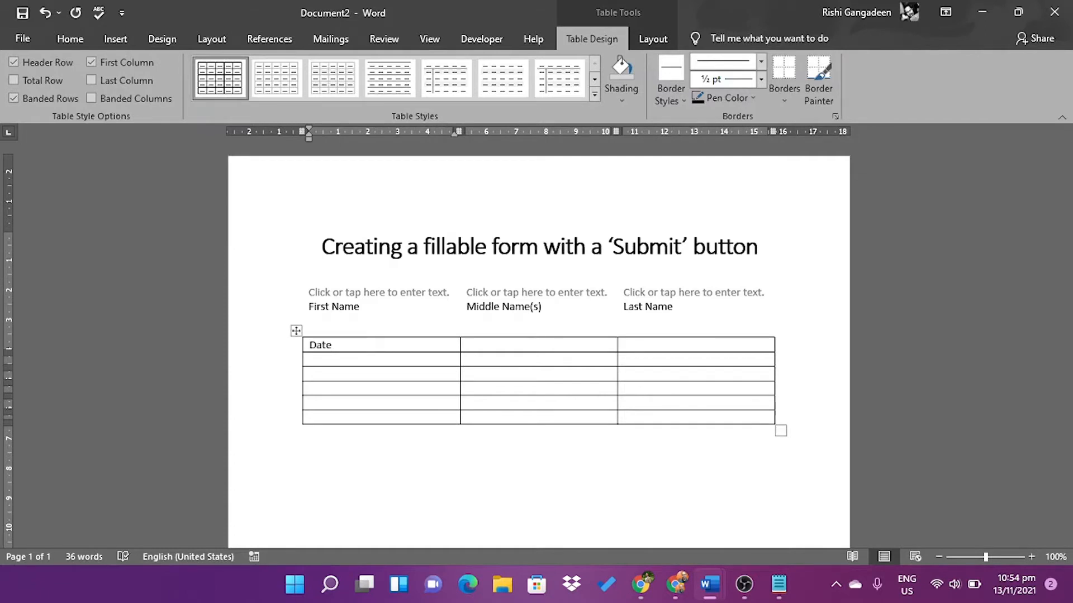
{"action": "type", "text": "="}
{"action": "type", "text": "of-"}
{"action": "type", "text": "Birth"}
{"action": "left_click", "coordinate": [344, 360]}
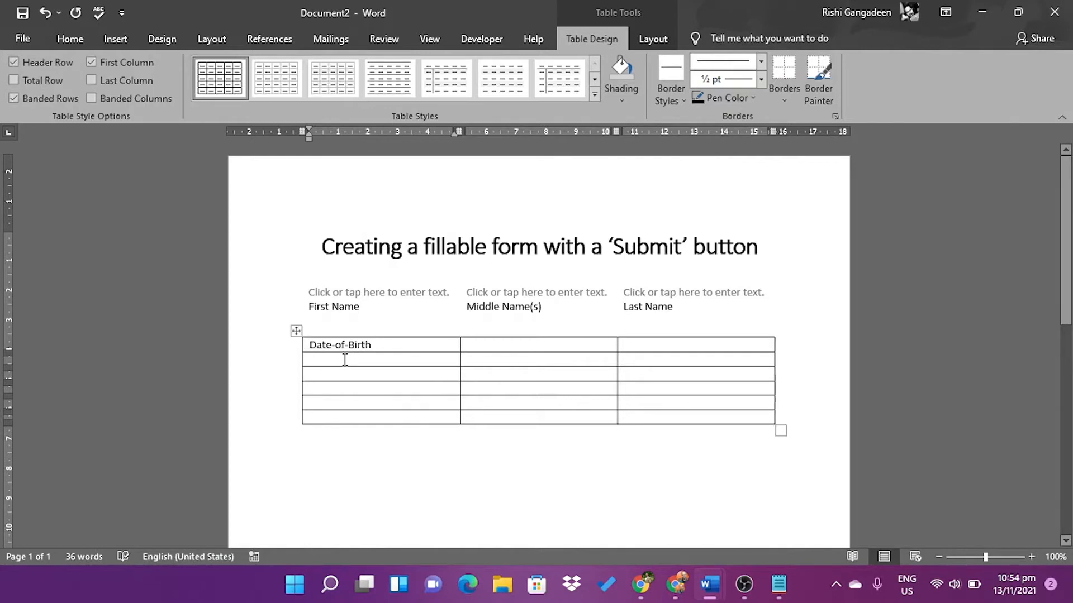
{"action": "type", "text": "Cont"}
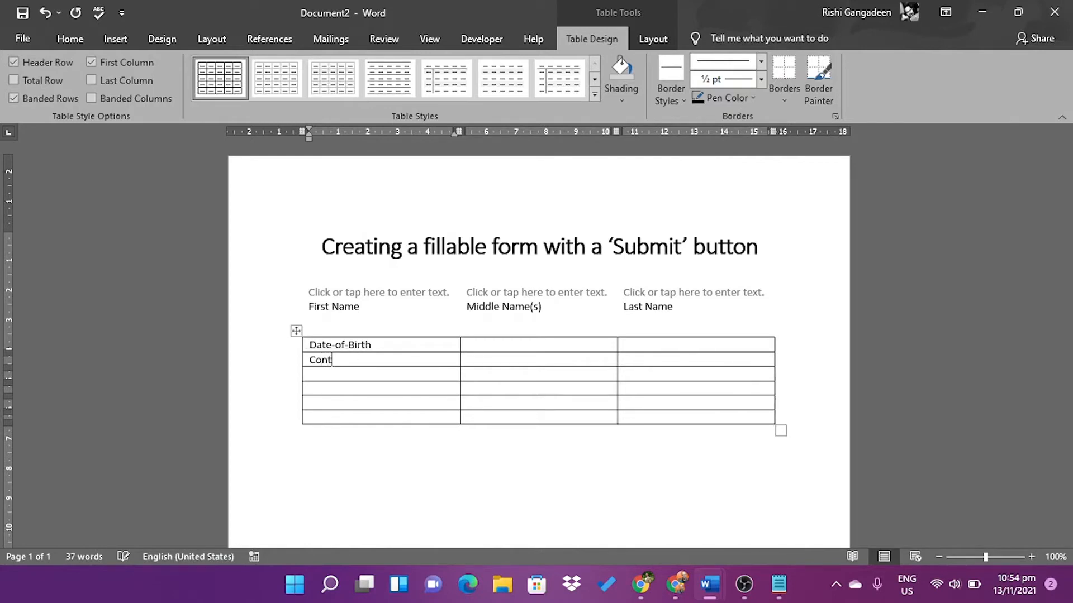
{"action": "type", "text": "act Number "}
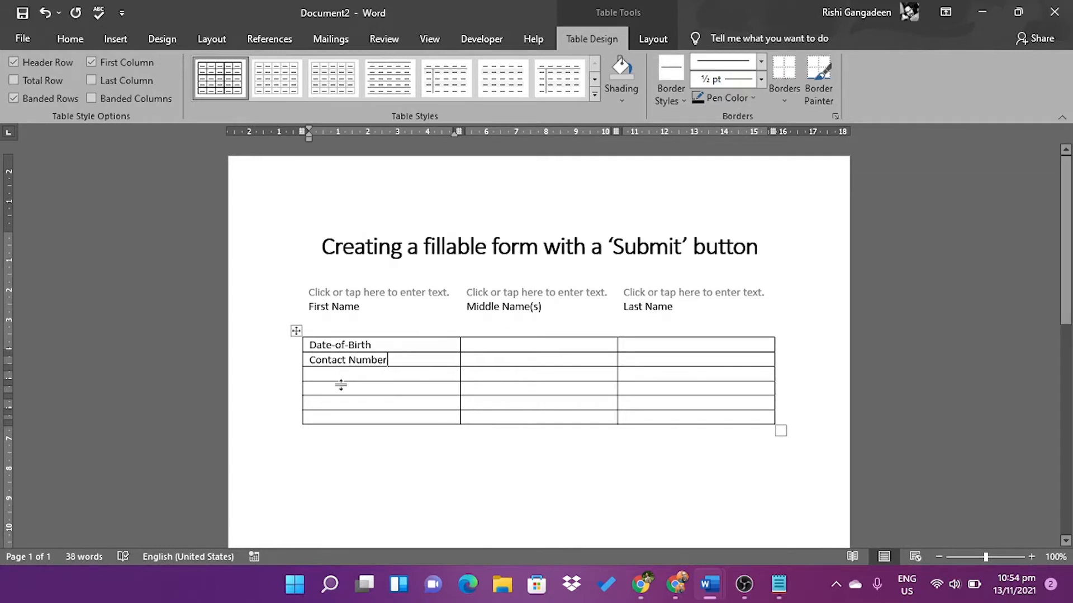
{"action": "type", "text": "Address"}
{"action": "left_click", "coordinate": [333, 391]}
{"action": "type", "text": "Email"}
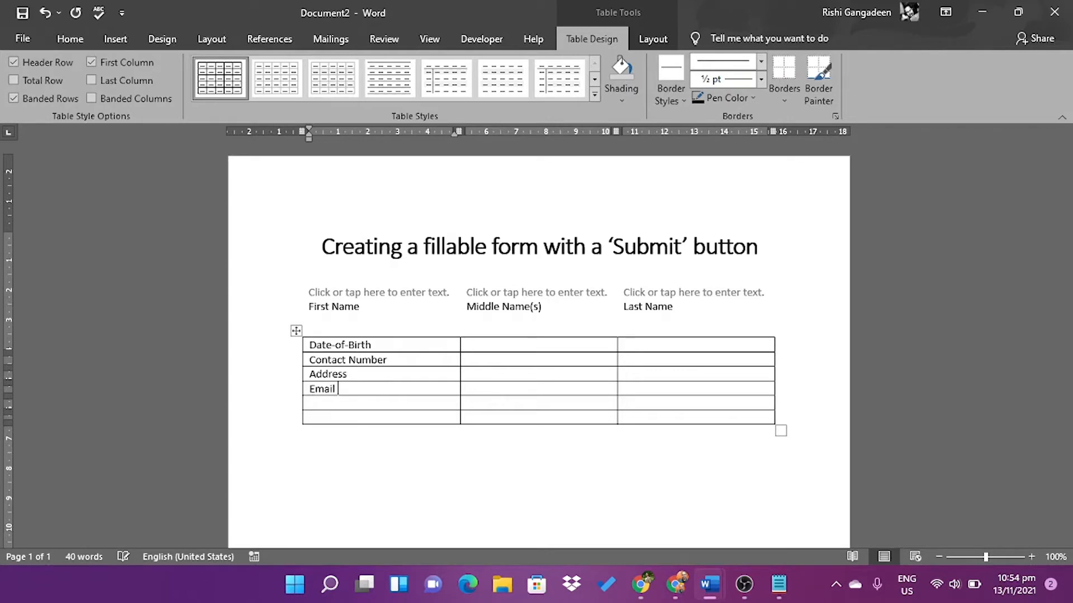
{"action": "type", "text": " address "}
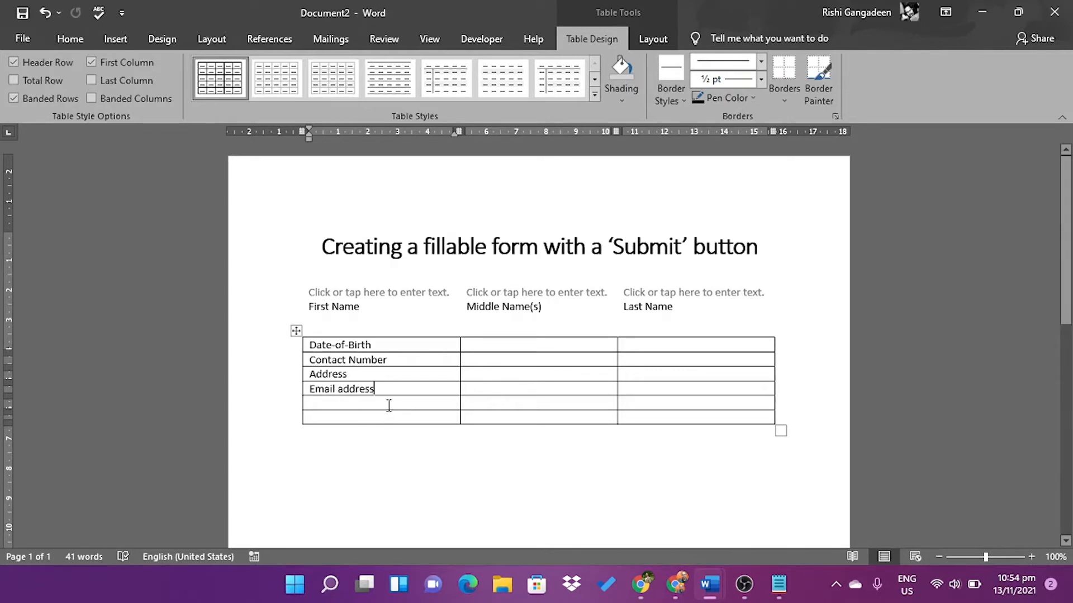
{"action": "type", "text": "Picture"}
Label the sixth row 'How did you hear about our I.T. classes'
{"action": "left_click", "coordinate": [337, 421]}
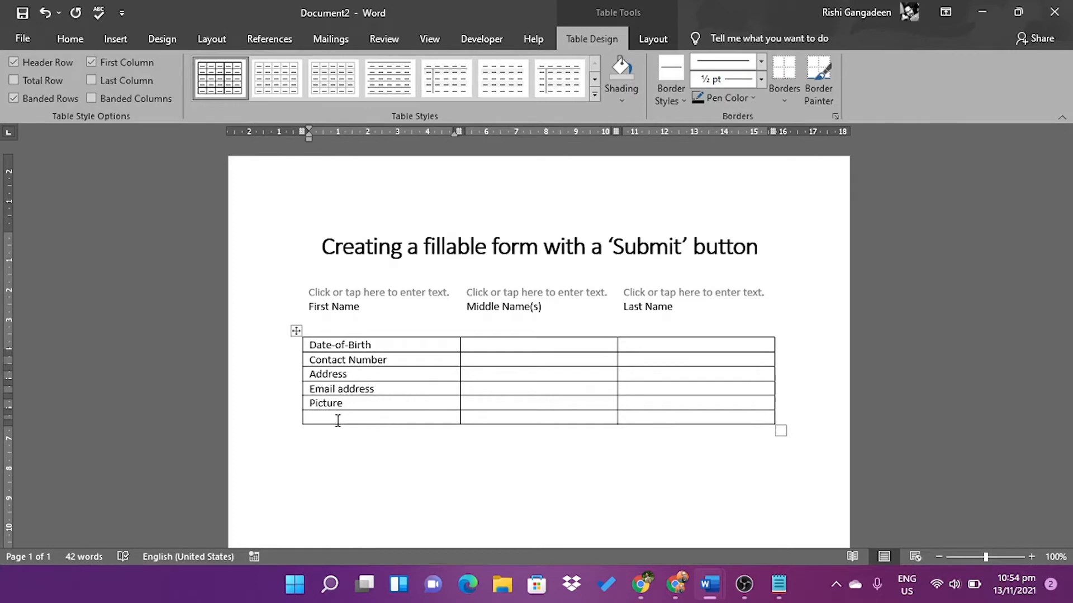
{"action": "type", "text": "How did you hear ab"}
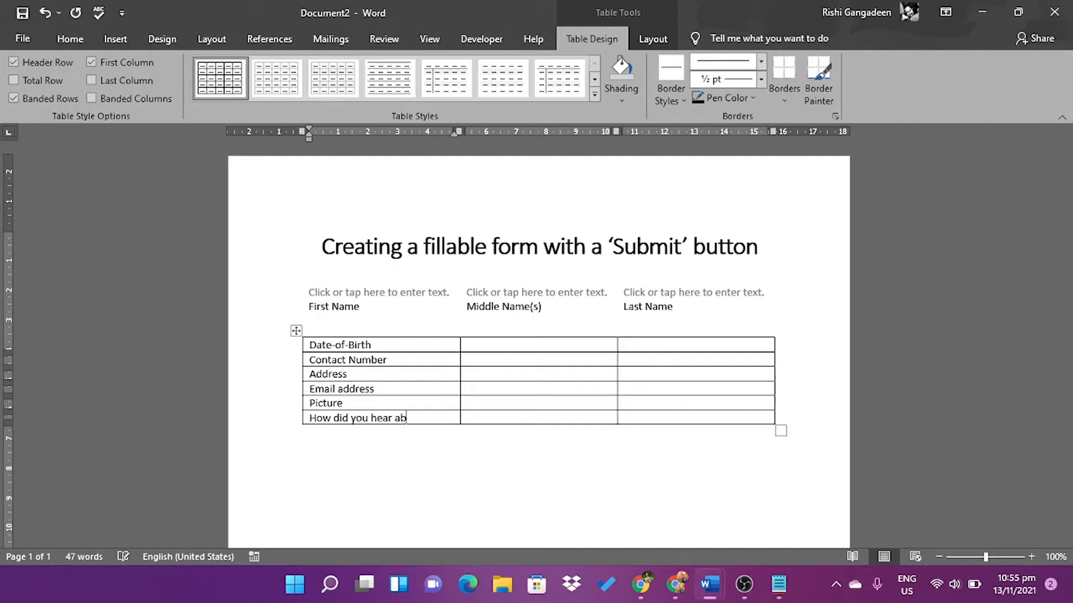
{"action": "type", "text": "out our class"}
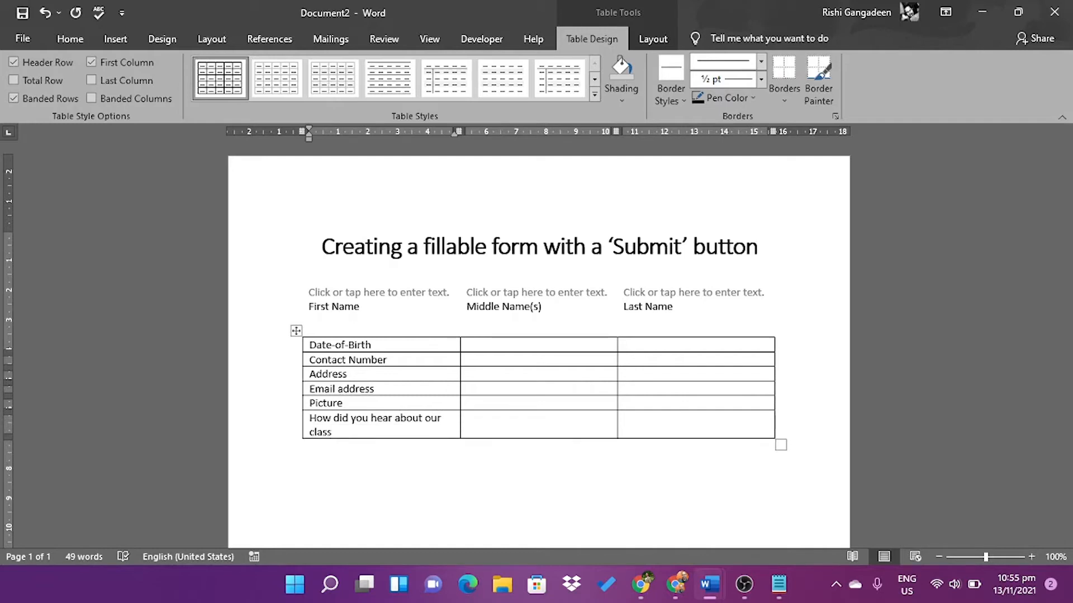
{"action": "type", "text": "es"}
{"action": "key", "text": "Left"}
{"action": "key", "text": "Left"}
{"action": "key", "text": "Left"}
{"action": "key", "text": "Left"}
{"action": "key", "text": "Left"}
{"action": "type", "text": "I.T."}
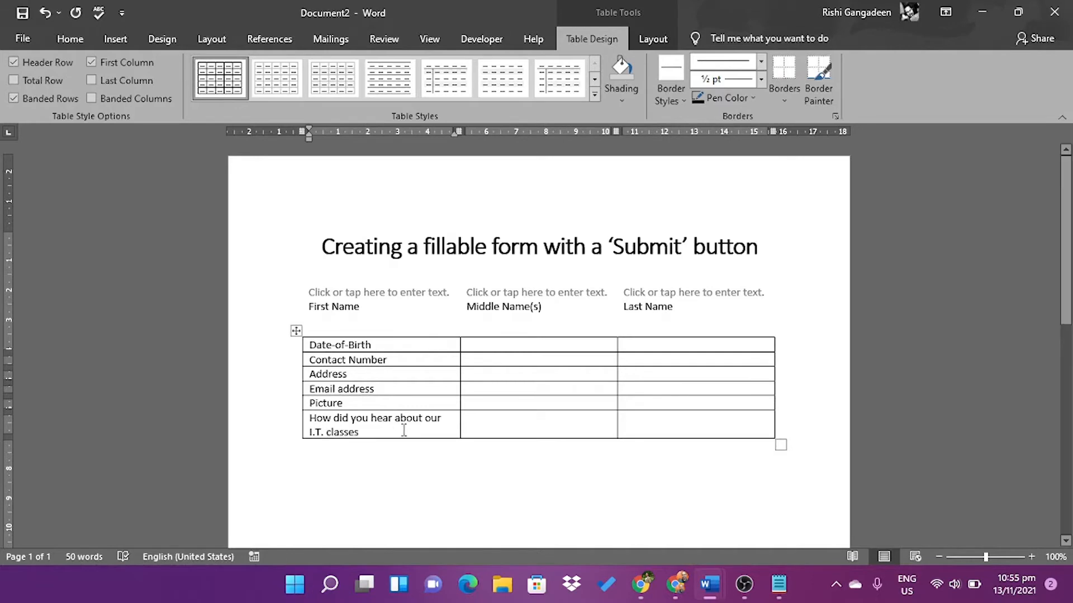
{"action": "left_click", "coordinate": [484, 419]}
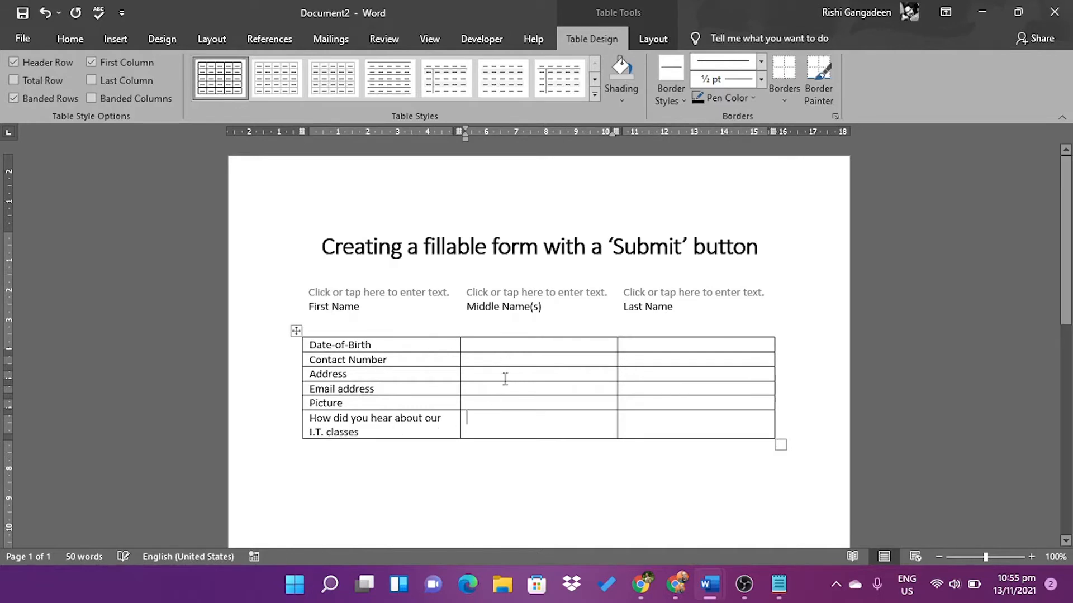
{"action": "left_click", "coordinate": [491, 346]}
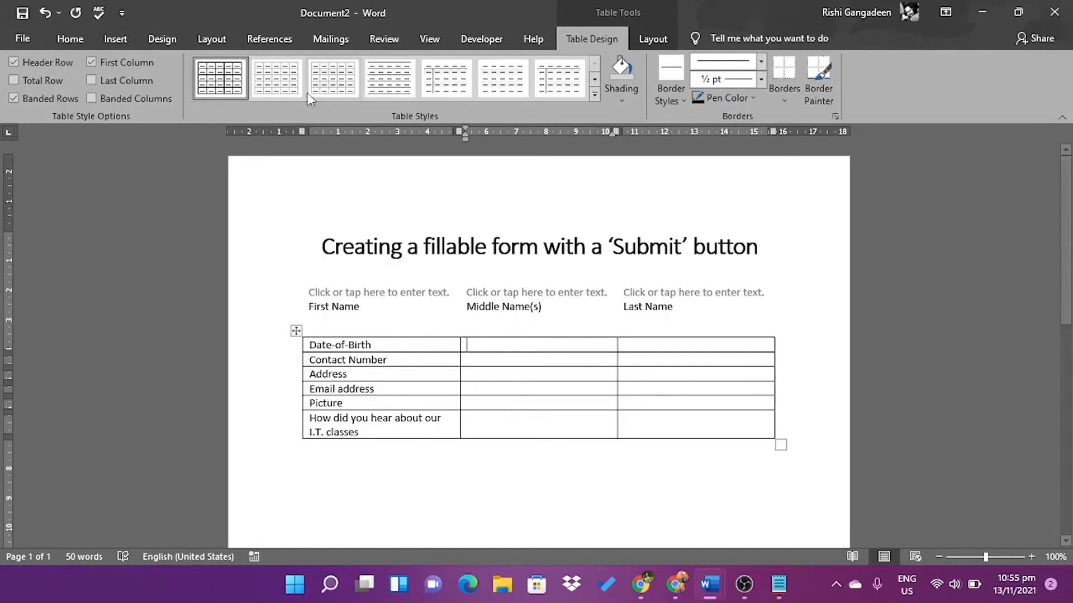
{"action": "left_click", "coordinate": [469, 45]}
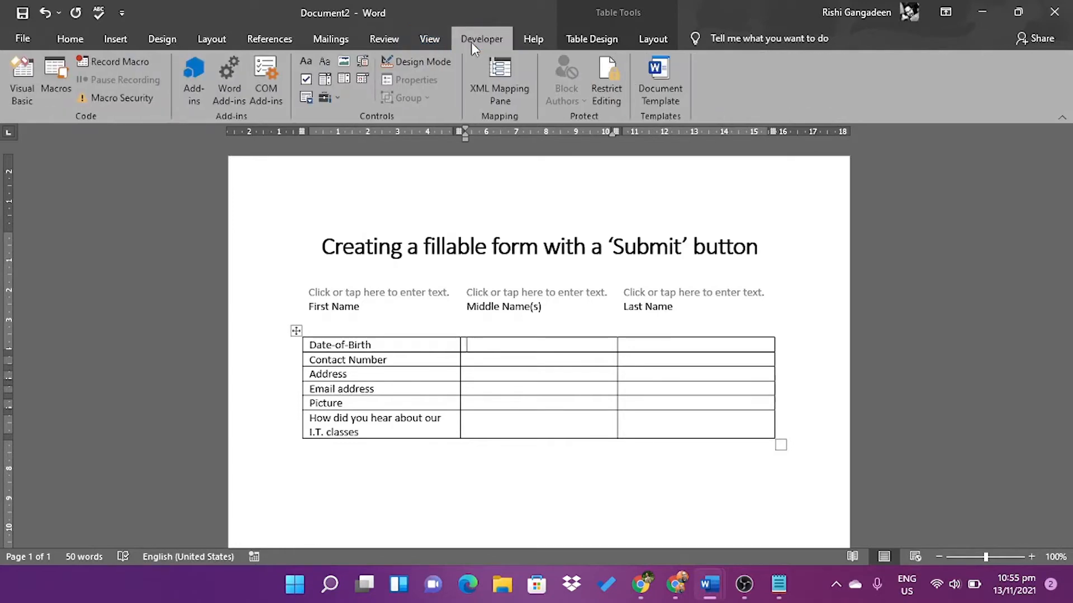
Narrow the middle column, pull the table's right edge inward, and widen the label column
{"action": "left_click", "coordinate": [628, 344]}
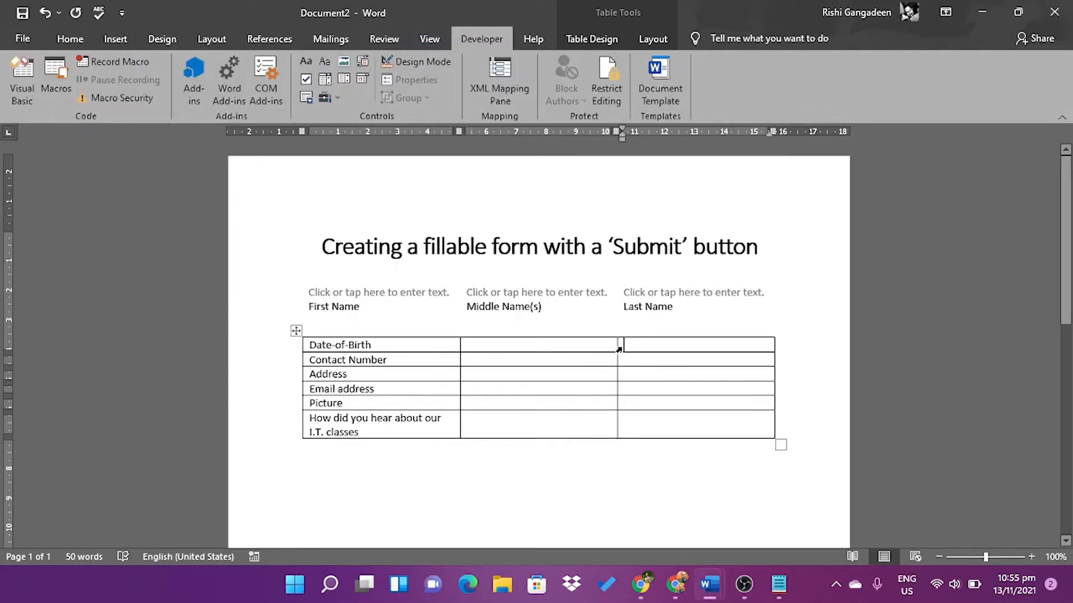
{"action": "key", "text": "ctrl+a"}
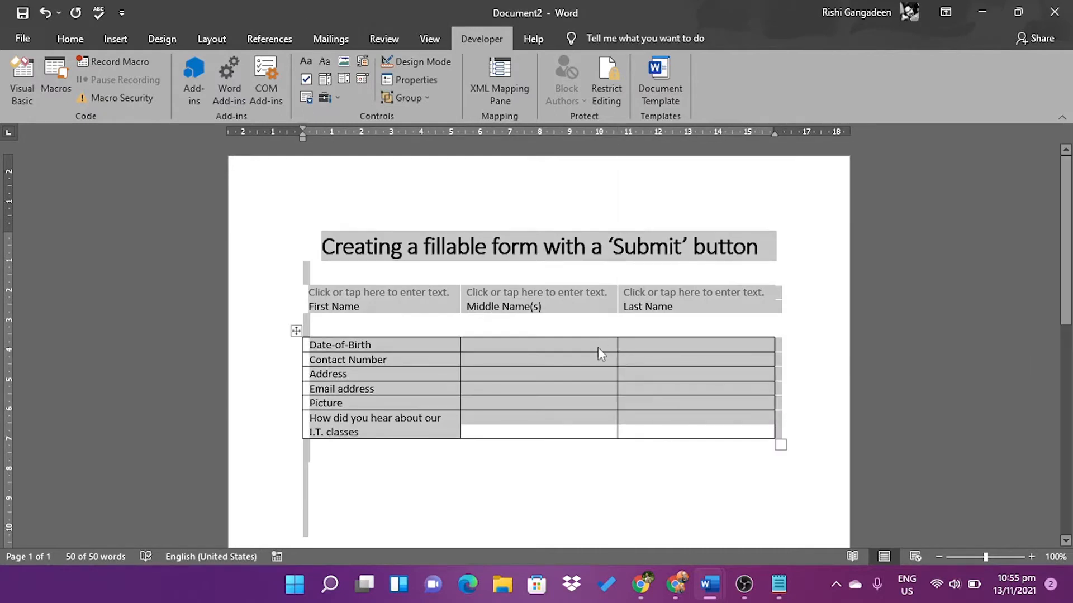
{"action": "left_click", "coordinate": [598, 347]}
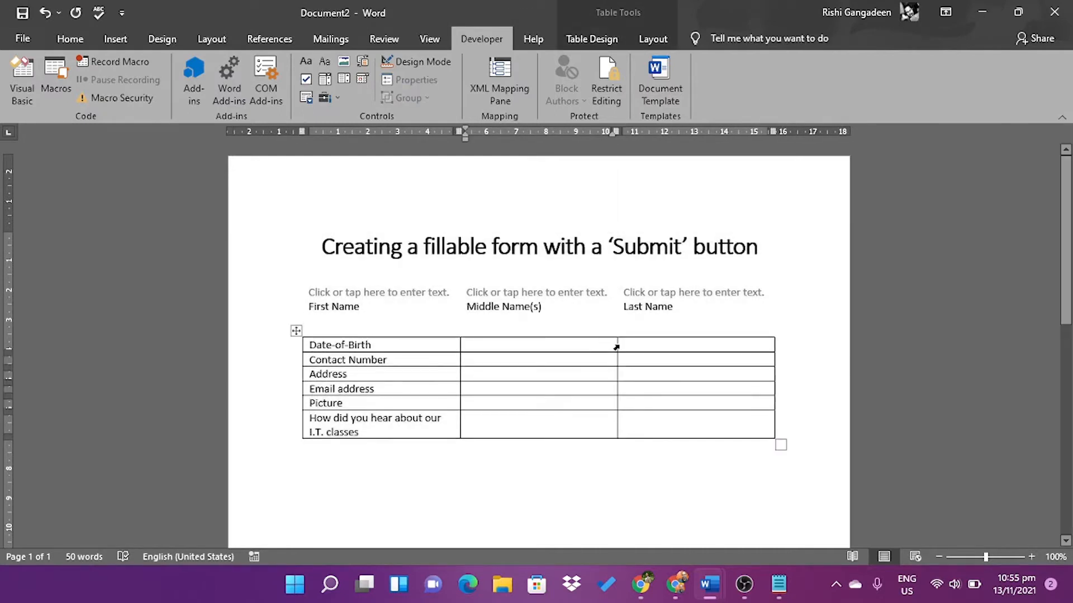
{"action": "left_click_drag", "start_coordinate": [616, 347], "coordinate": [509, 353]}
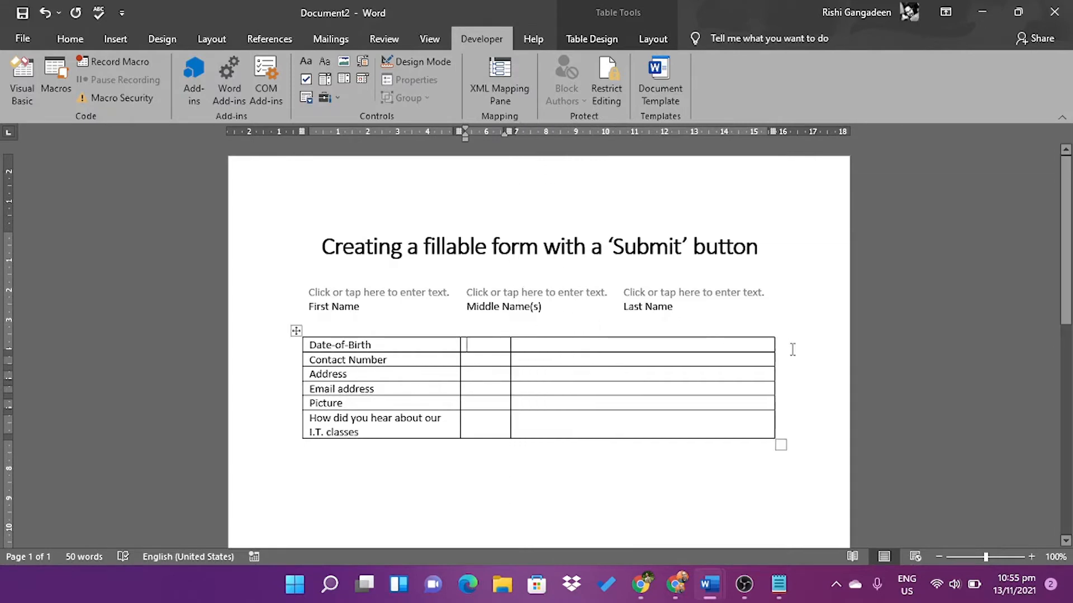
{"action": "left_click_drag", "start_coordinate": [774, 345], "coordinate": [689, 358]}
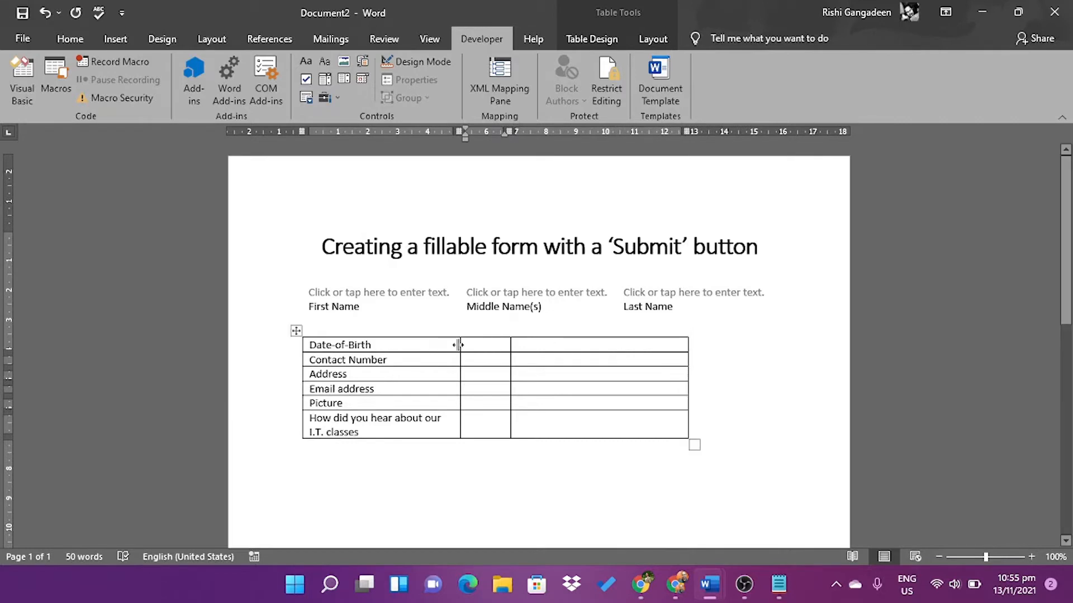
{"action": "left_click_drag", "start_coordinate": [458, 344], "coordinate": [503, 345]}
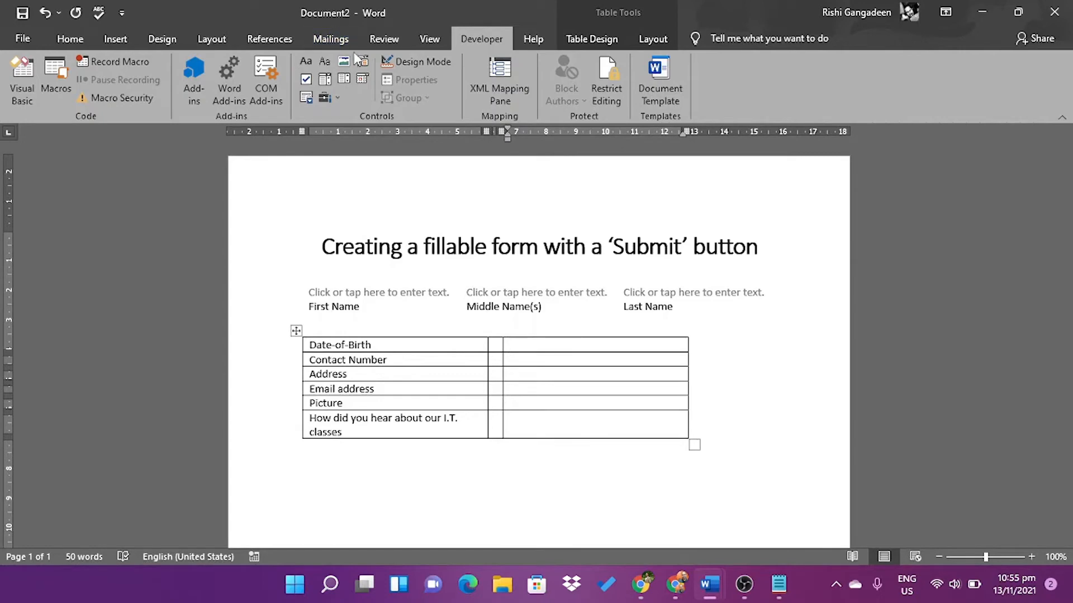
{"action": "left_click", "coordinate": [361, 78]}
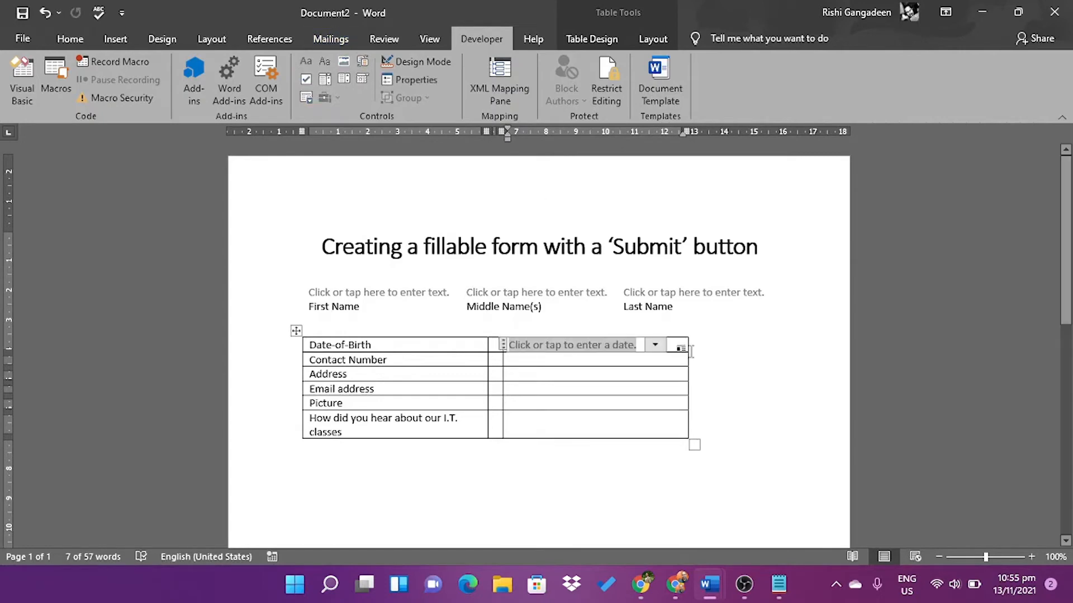
{"action": "left_click", "coordinate": [655, 346]}
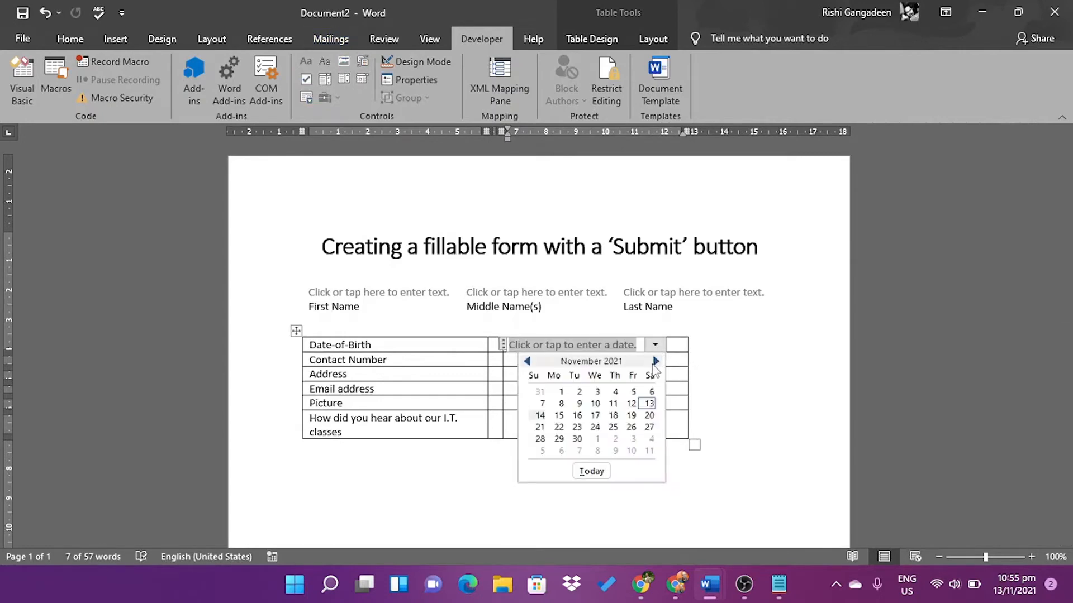
{"action": "left_click", "coordinate": [656, 361]}
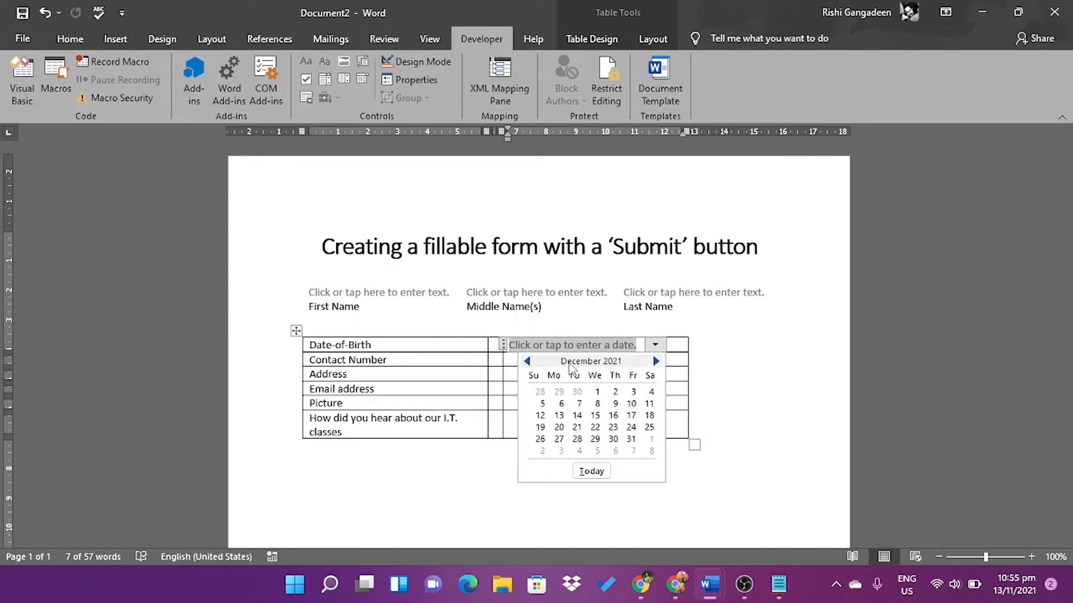
{"action": "left_click", "coordinate": [533, 362]}
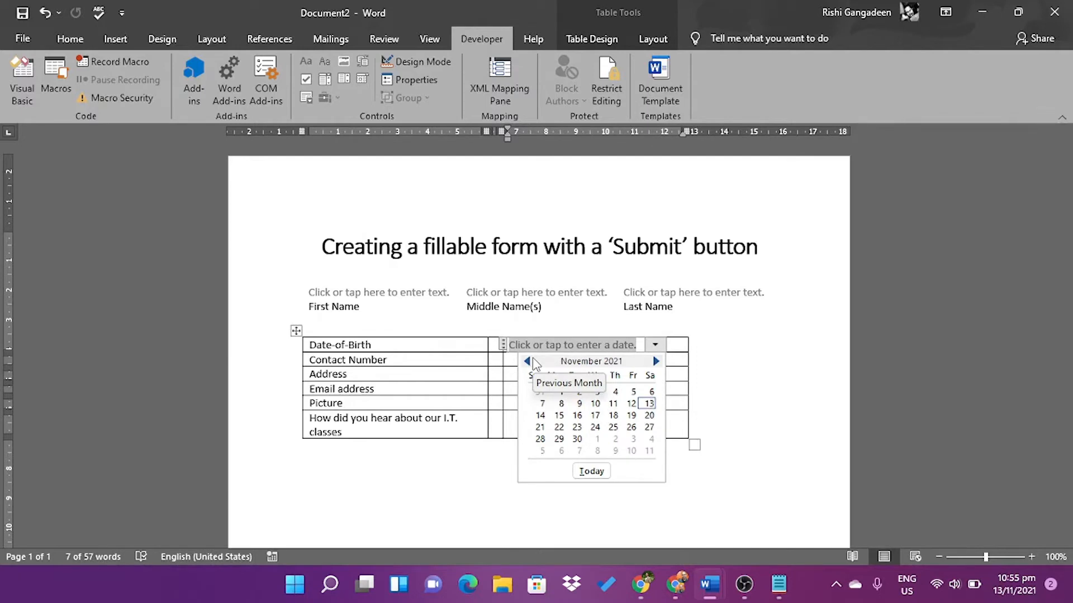
{"action": "double_click", "coordinate": [533, 362]}
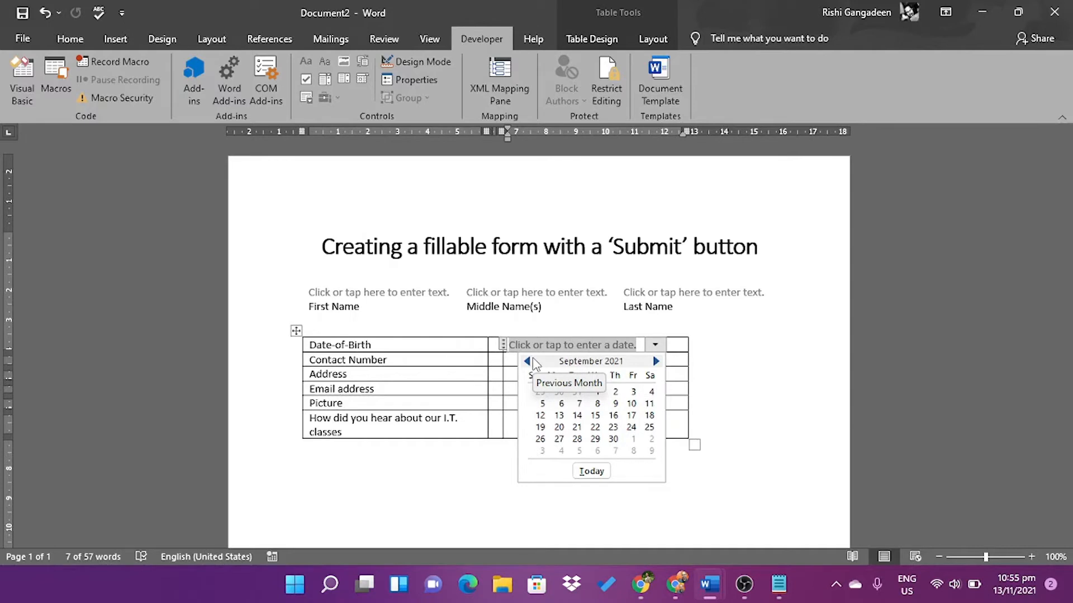
{"action": "left_click", "coordinate": [503, 345]}
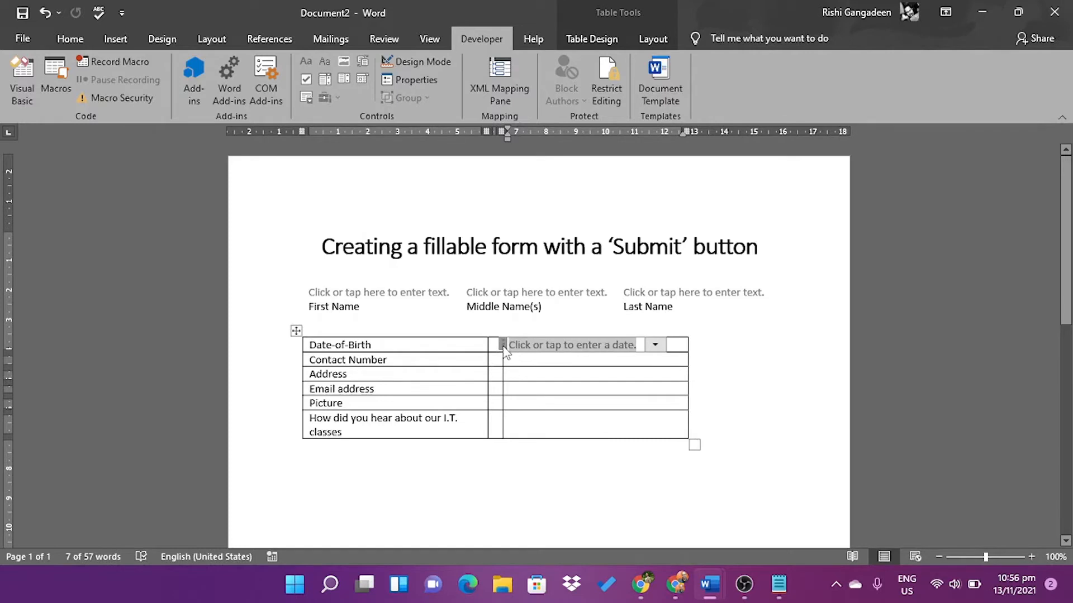
{"action": "key", "text": "Delete"}
{"action": "key", "text": "ctrl+z"}
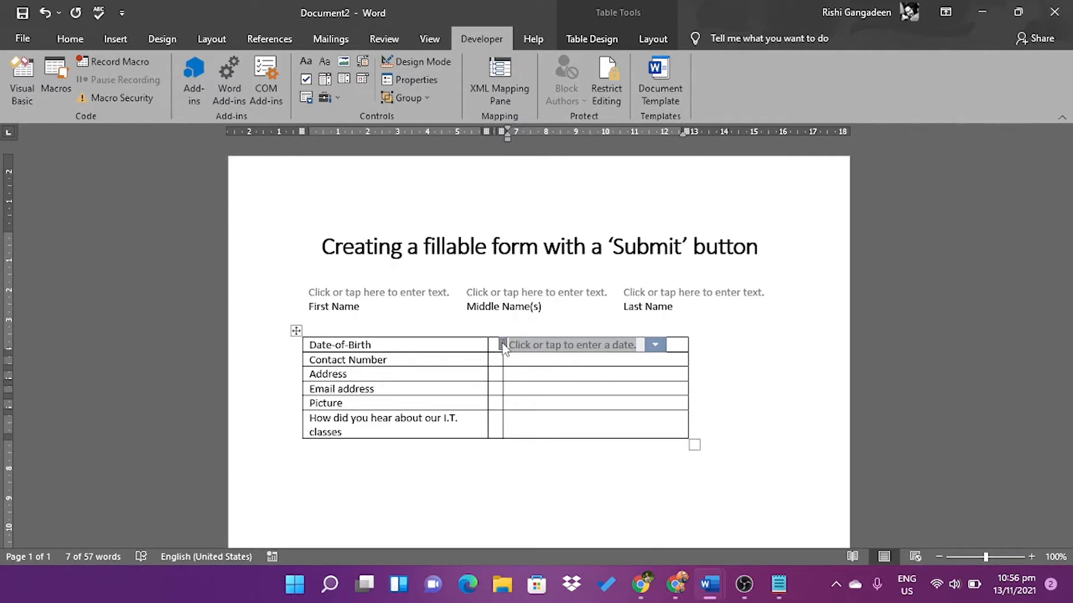
{"action": "key", "text": "Delete"}
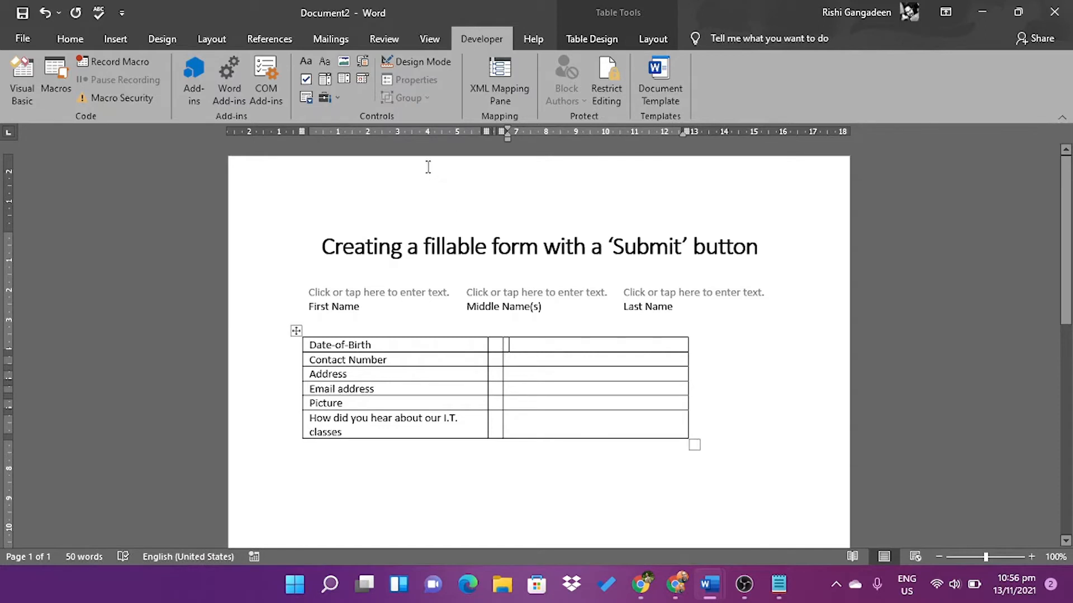
Insert plain text fields beside Date-of-Birth, Contact Number, Address and Email address
{"action": "left_click", "coordinate": [324, 62]}
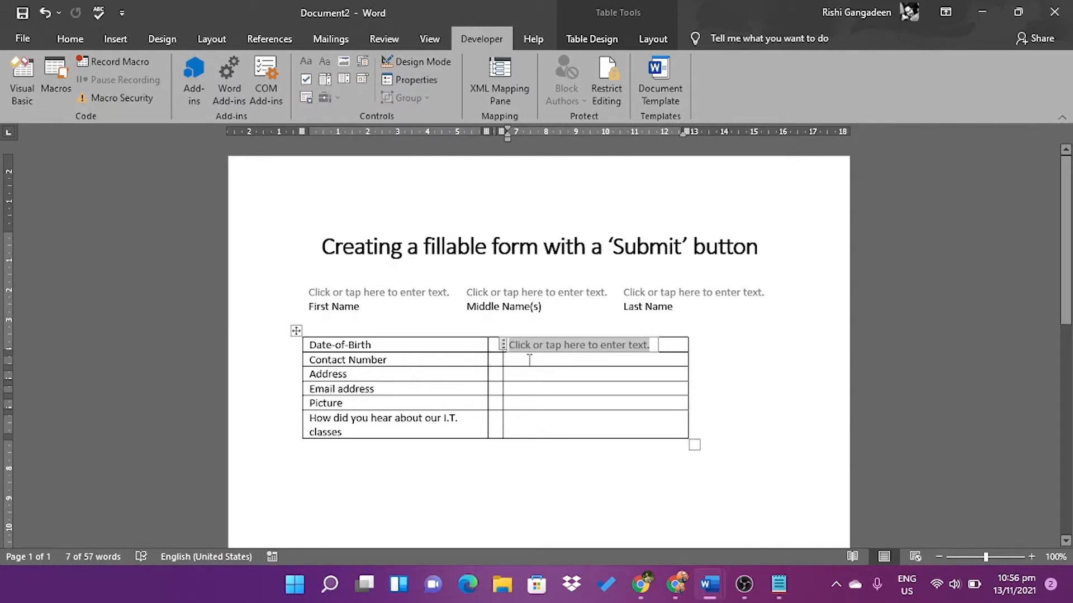
{"action": "left_click", "coordinate": [525, 362]}
{"action": "left_click", "coordinate": [324, 60]}
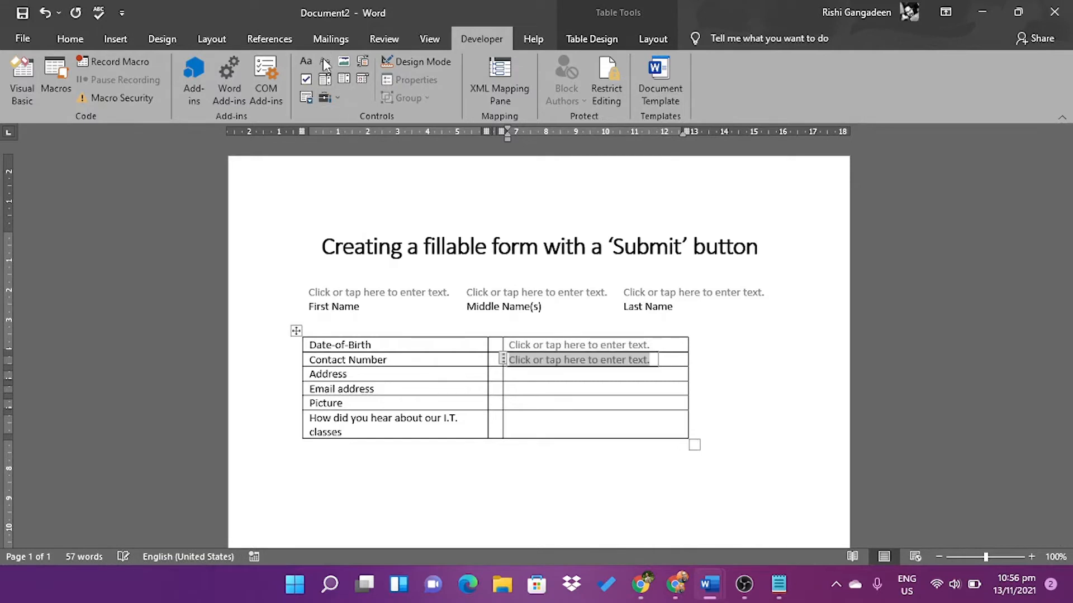
{"action": "left_click", "coordinate": [514, 375]}
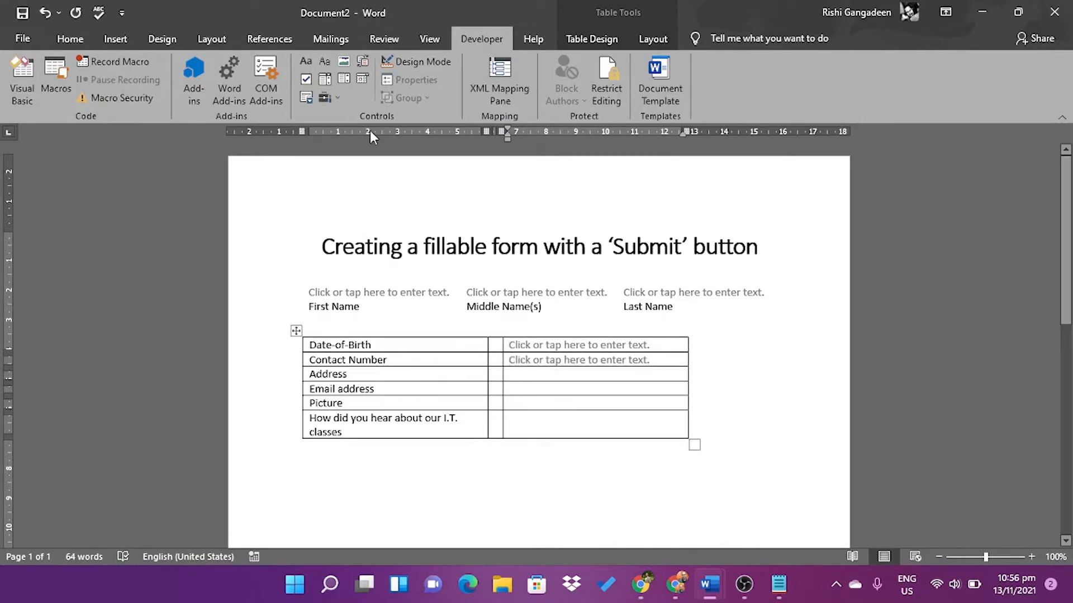
{"action": "left_click", "coordinate": [325, 60]}
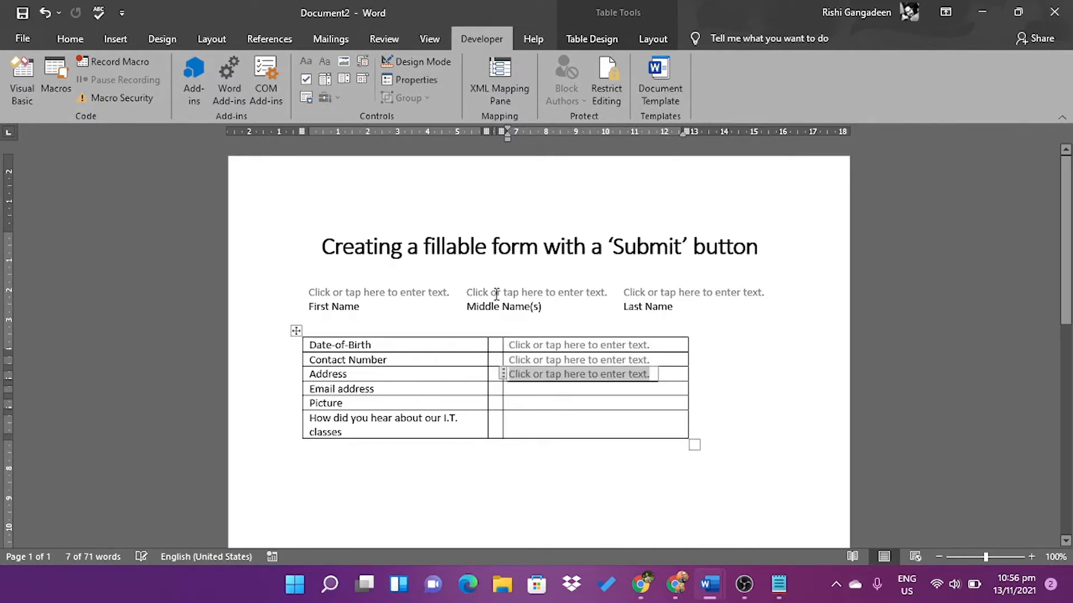
{"action": "left_click", "coordinate": [533, 389]}
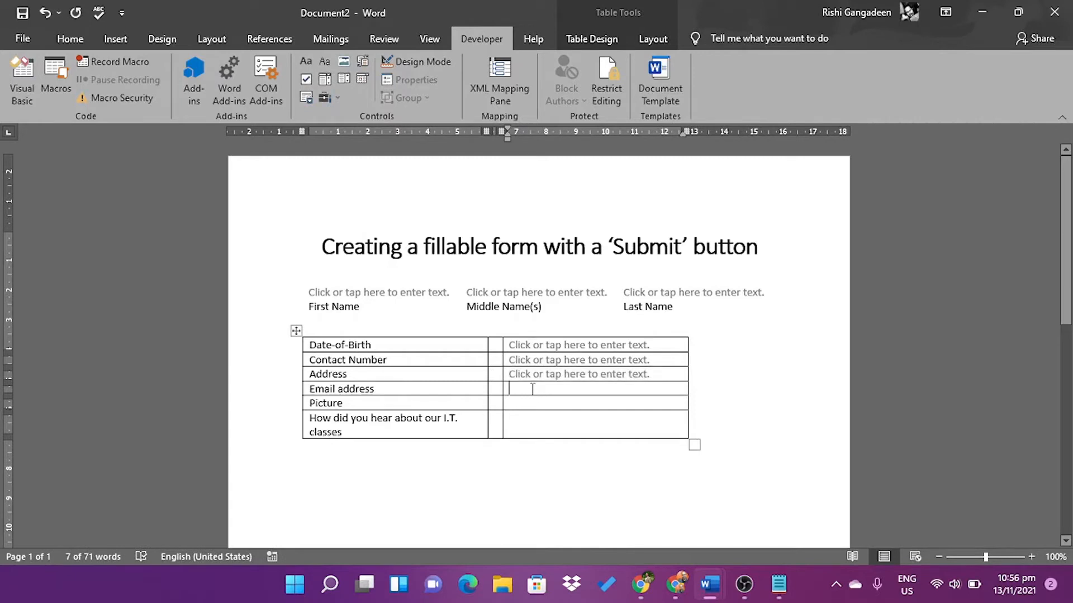
{"action": "left_click", "coordinate": [328, 58]}
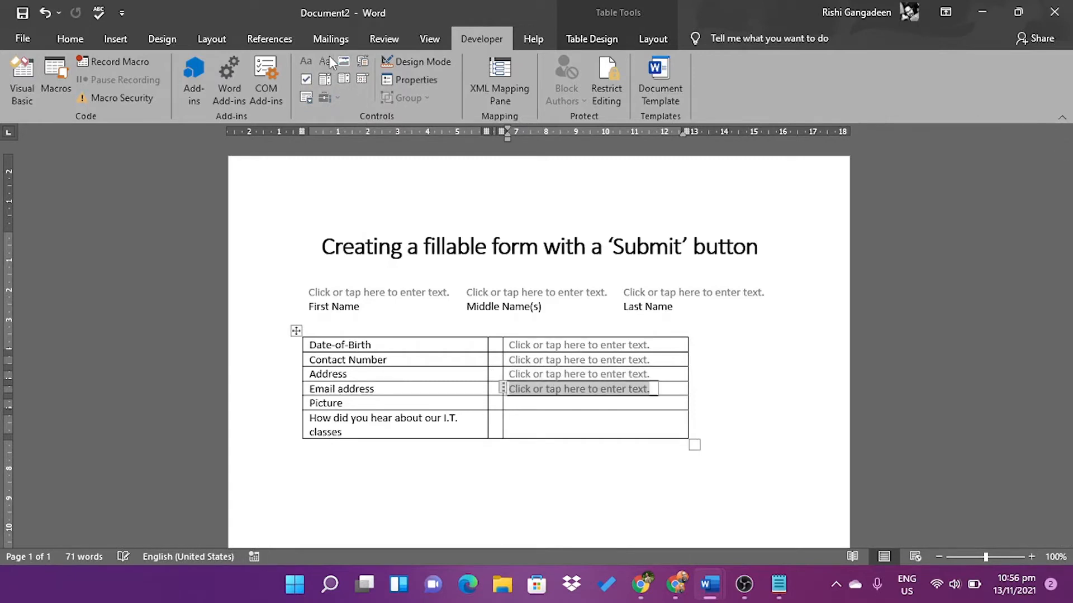
Insert a Picture Content Control in the Picture row's answer cell
{"action": "left_click", "coordinate": [530, 403]}
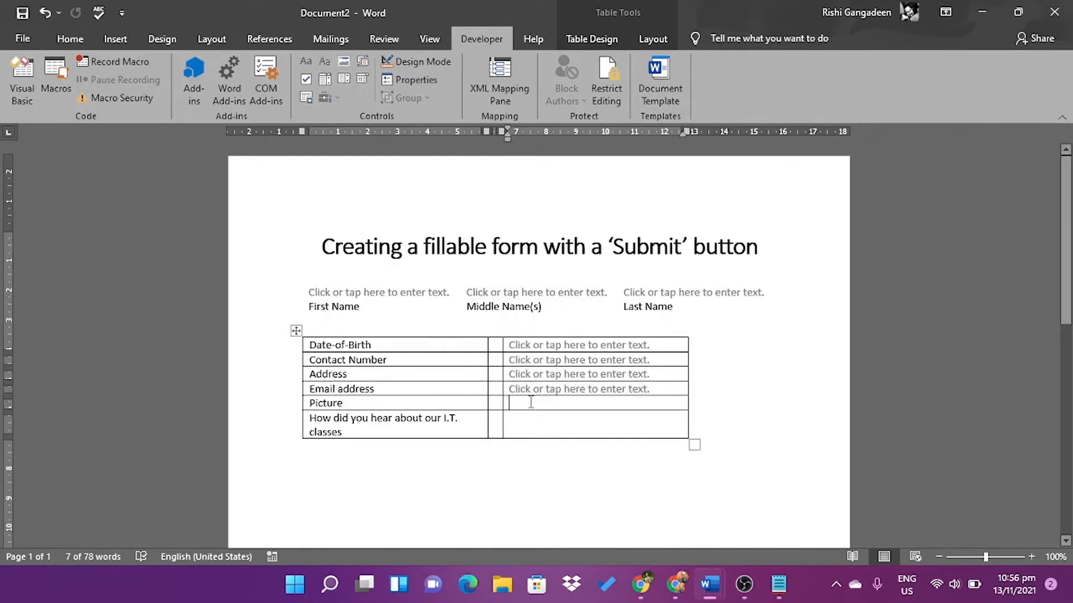
{"action": "left_click", "coordinate": [348, 62]}
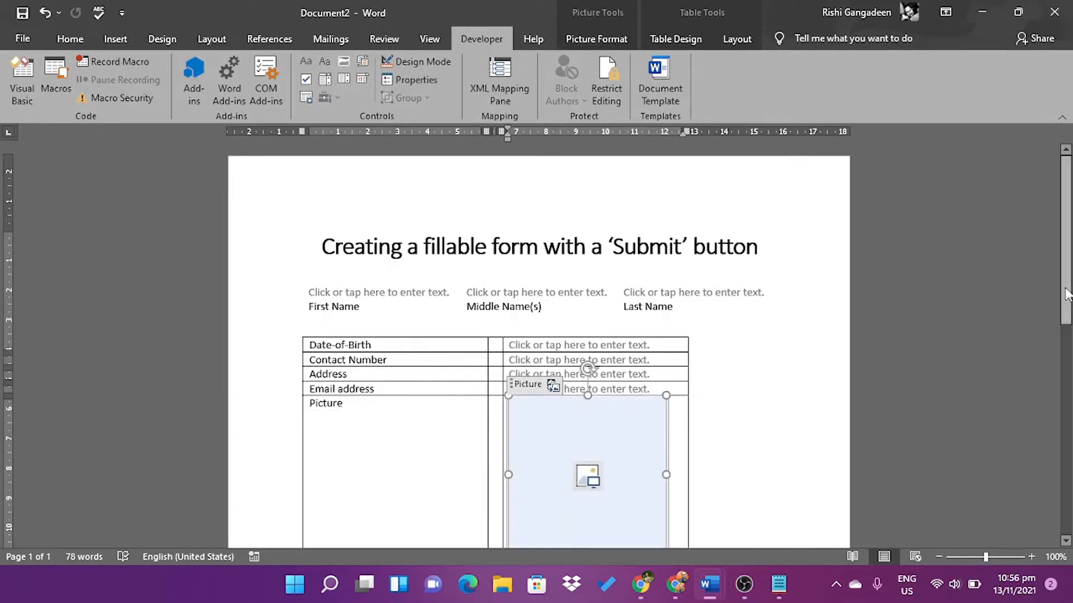
{"action": "left_click_drag", "start_coordinate": [1066, 294], "coordinate": [1066, 331]}
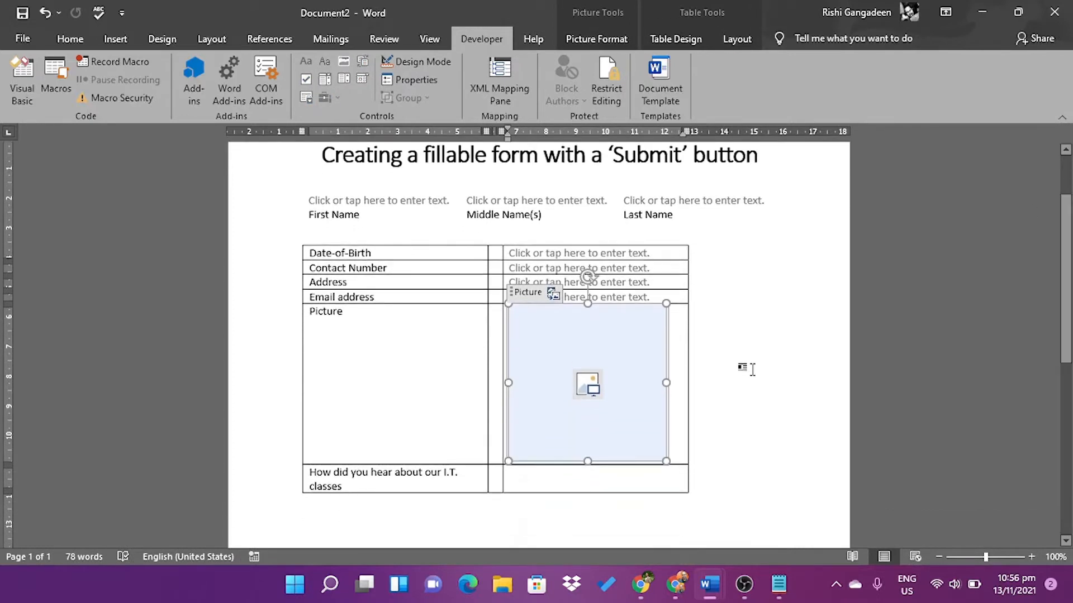
Add colons after Date-of-Birth, Contact Number, Address, Email address and Picture, and '?' after classes
{"action": "left_click", "coordinate": [408, 252]}
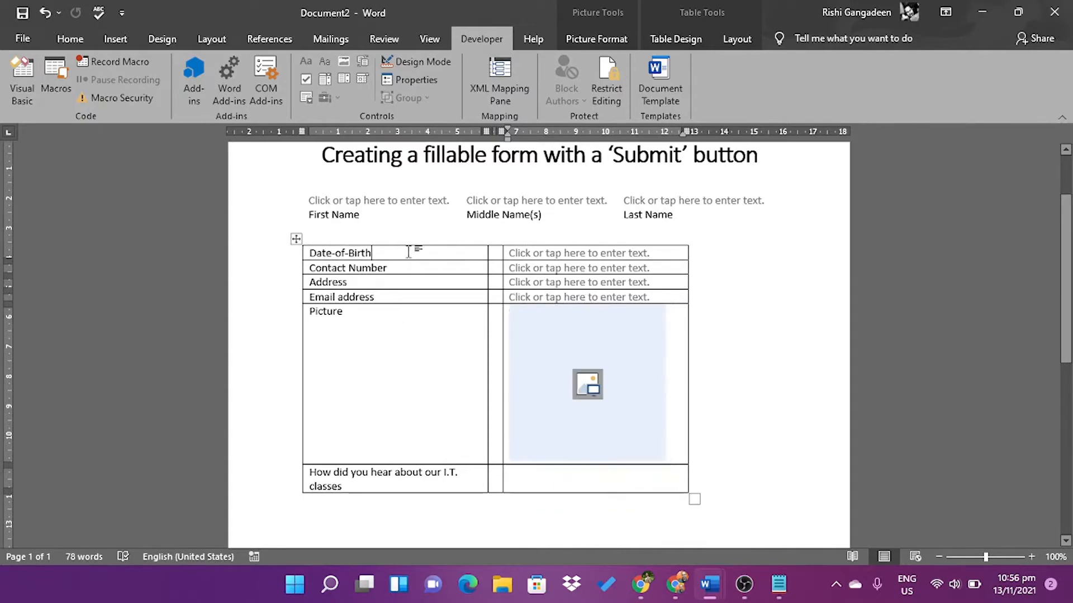
{"action": "type", "text": ":"}
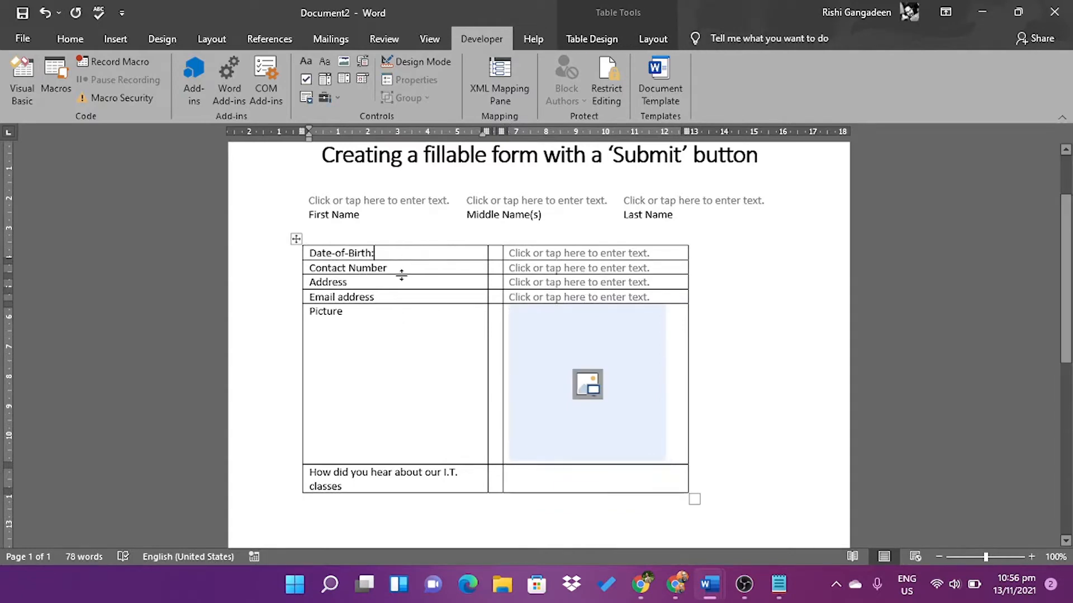
{"action": "left_click", "coordinate": [406, 269]}
{"action": "type", "text": ":"}
{"action": "left_click", "coordinate": [384, 283]}
{"action": "type", "text": ":"}
{"action": "left_click", "coordinate": [382, 302]}
{"action": "type", "text": ":"}
{"action": "left_click", "coordinate": [372, 315]}
{"action": "type", "text": ":"}
{"action": "left_click", "coordinate": [355, 486]}
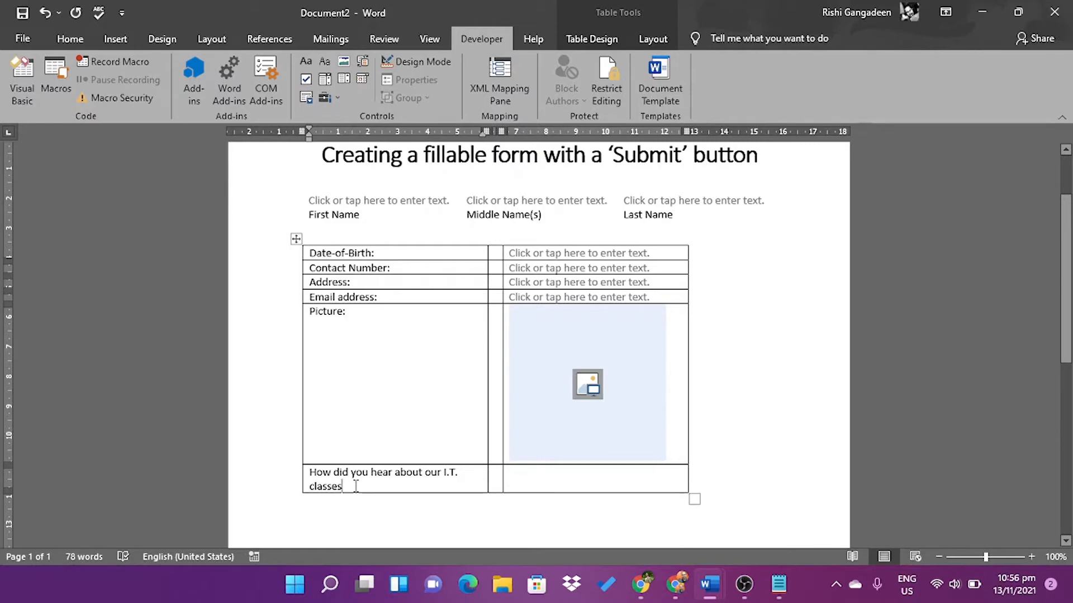
{"action": "type", "text": "?"}
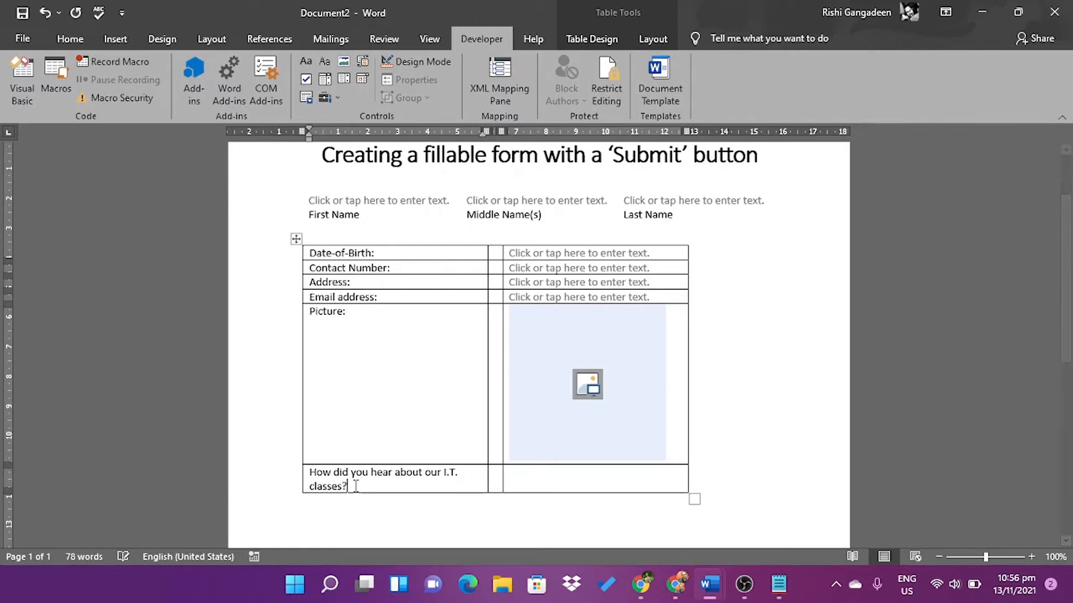
{"action": "left_click", "coordinate": [535, 485]}
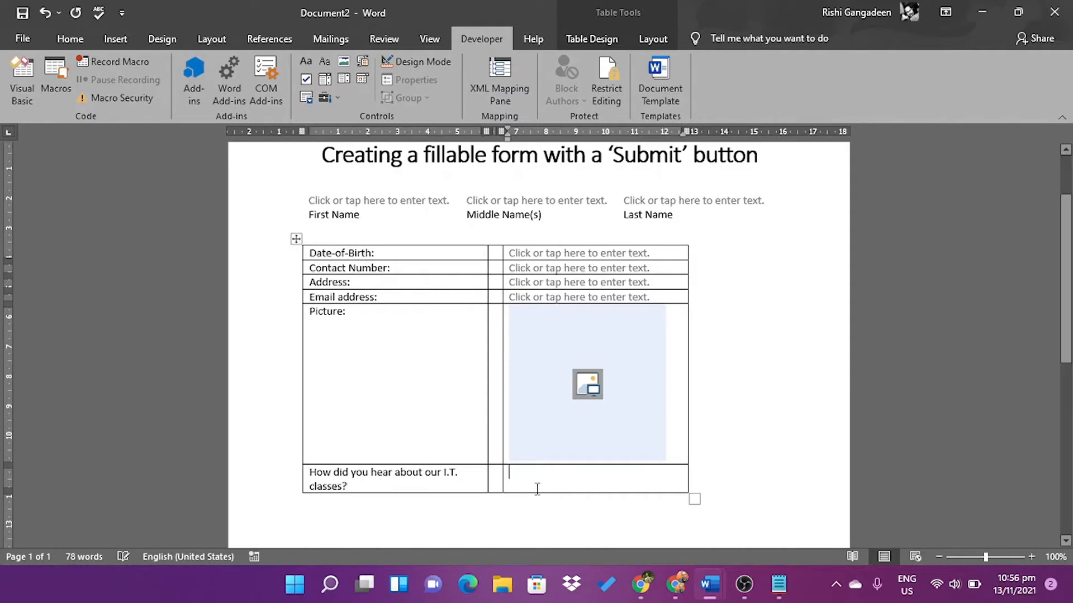
Insert a Combo Box content control in the question's answer cell and open its Properties
{"action": "left_click", "coordinate": [325, 82]}
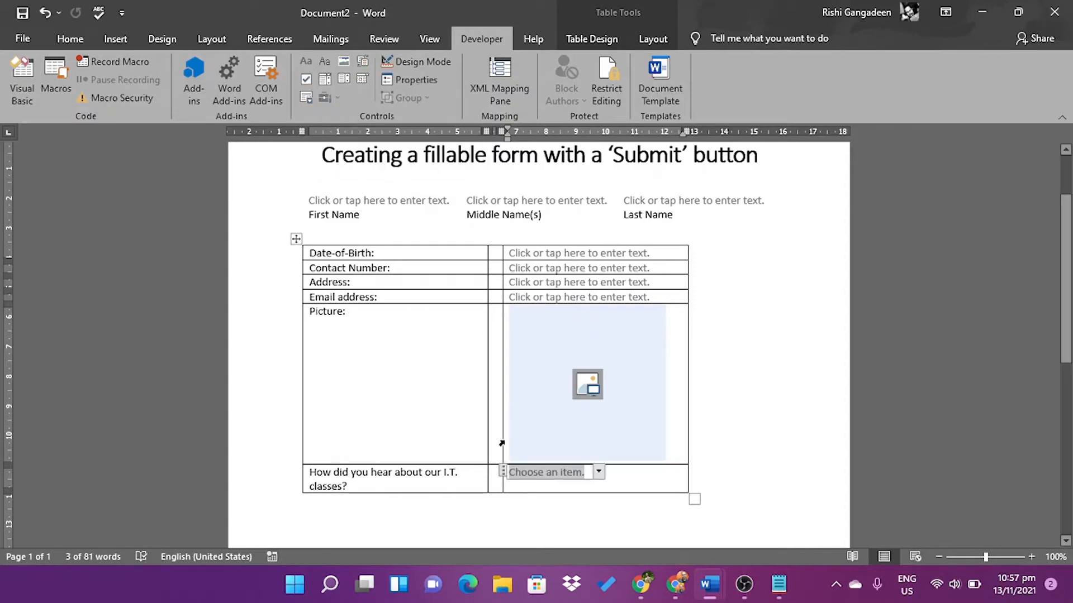
{"action": "left_click", "coordinate": [507, 475]}
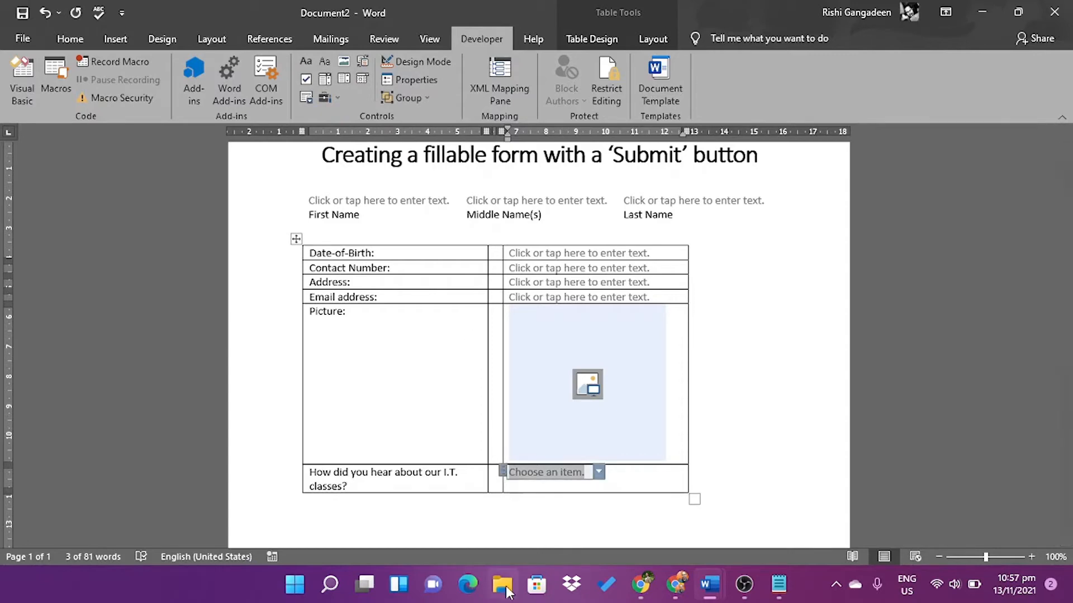
{"action": "left_click", "coordinate": [394, 78]}
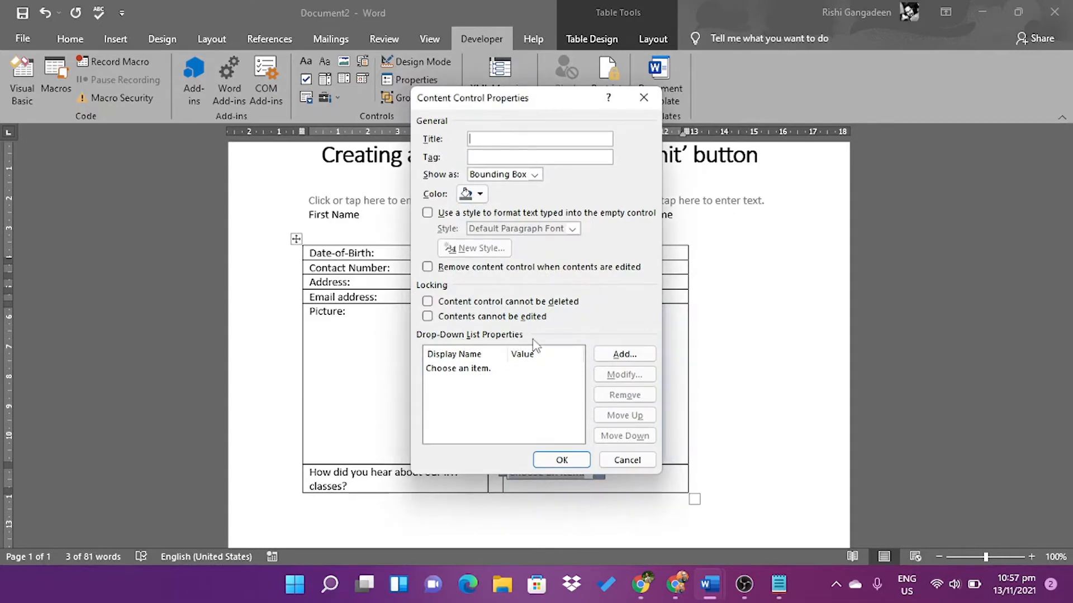
Add the choices Radio, TV, Newspaper and Social Media to the list and confirm
{"action": "left_click", "coordinate": [603, 361]}
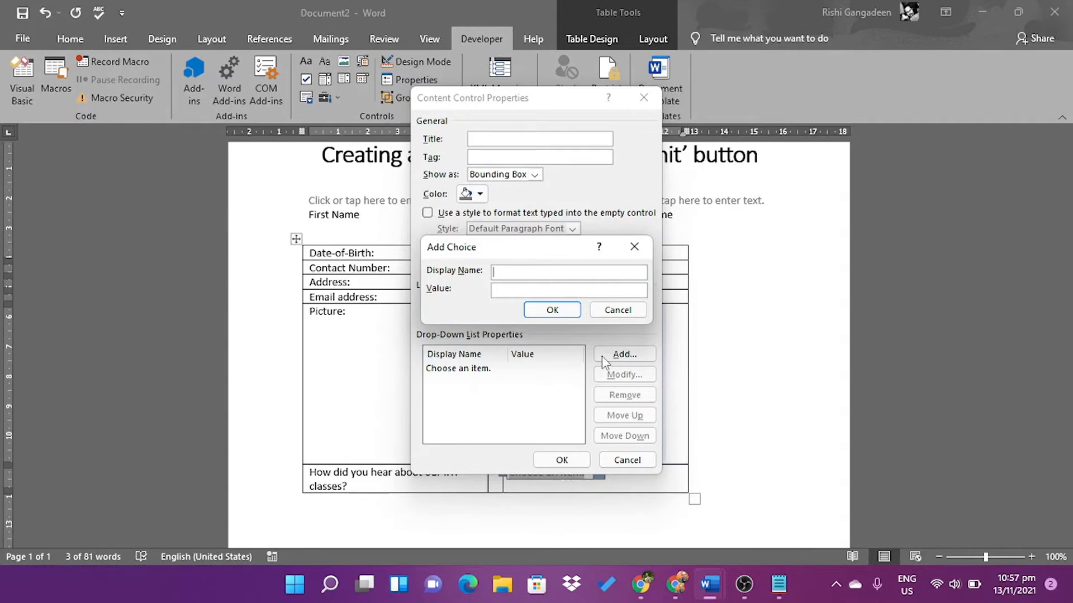
{"action": "type", "text": "Radio"}
{"action": "left_click", "coordinate": [537, 314]}
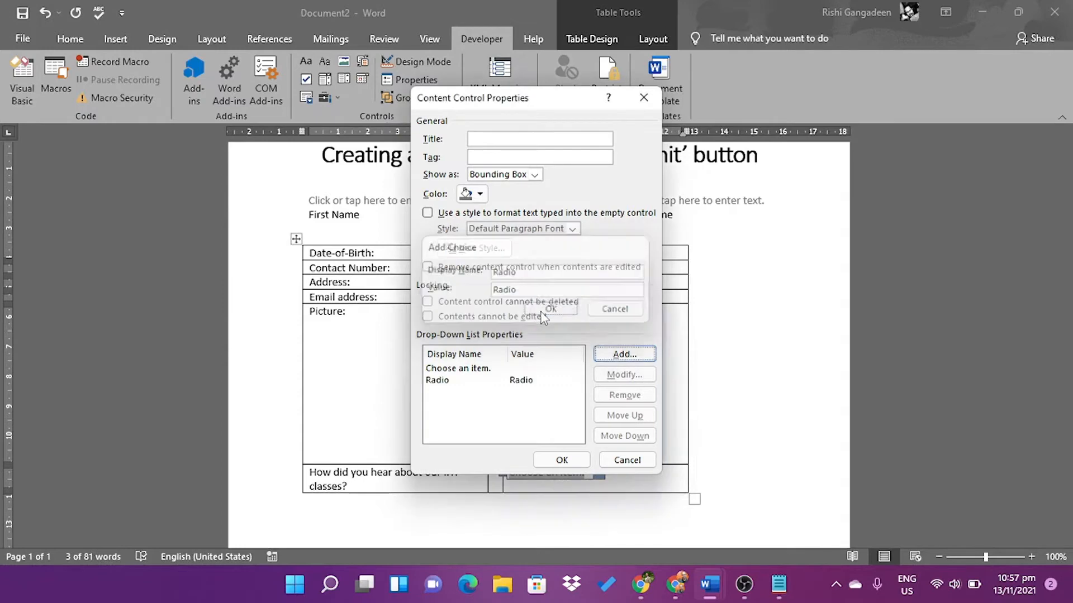
{"action": "left_click", "coordinate": [611, 355]}
{"action": "type", "text": "TV"}
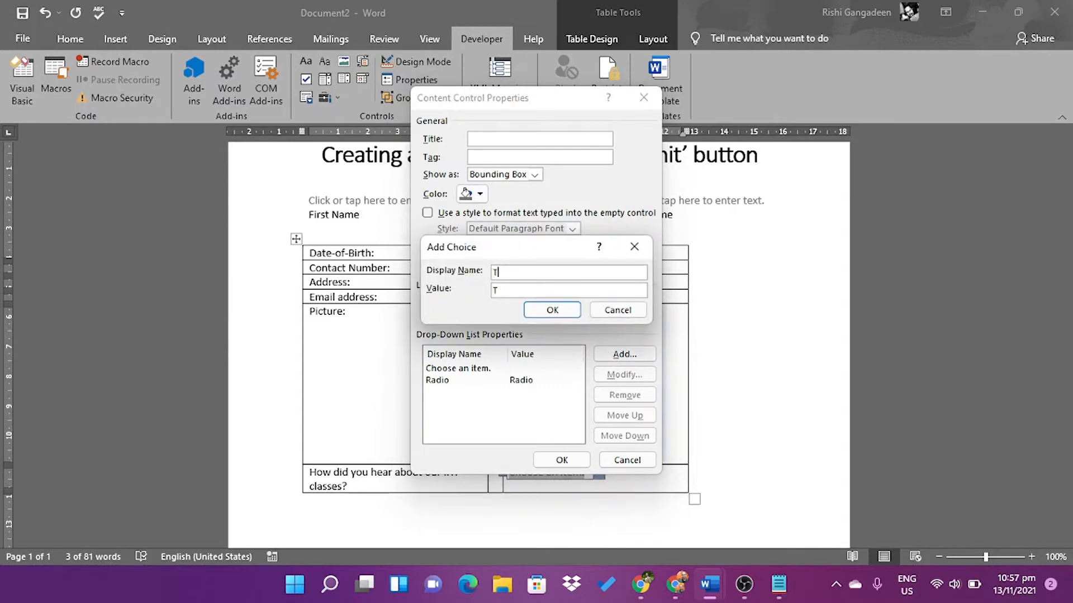
{"action": "left_click", "coordinate": [538, 310]}
{"action": "left_click", "coordinate": [610, 357]}
{"action": "type", "text": "Newspaper"}
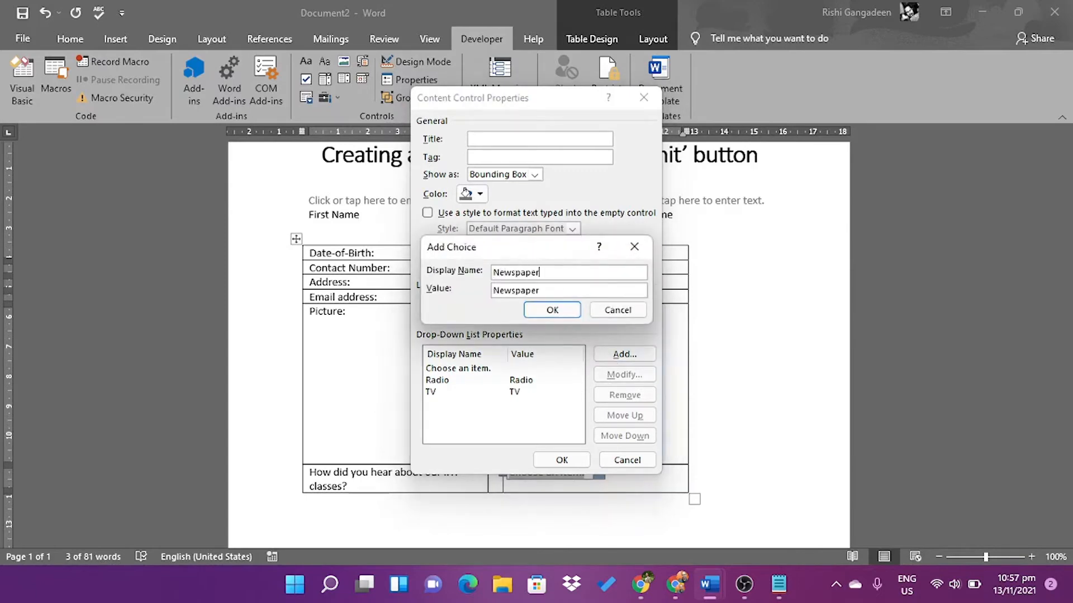
{"action": "left_click", "coordinate": [552, 311]}
{"action": "left_click", "coordinate": [619, 358]}
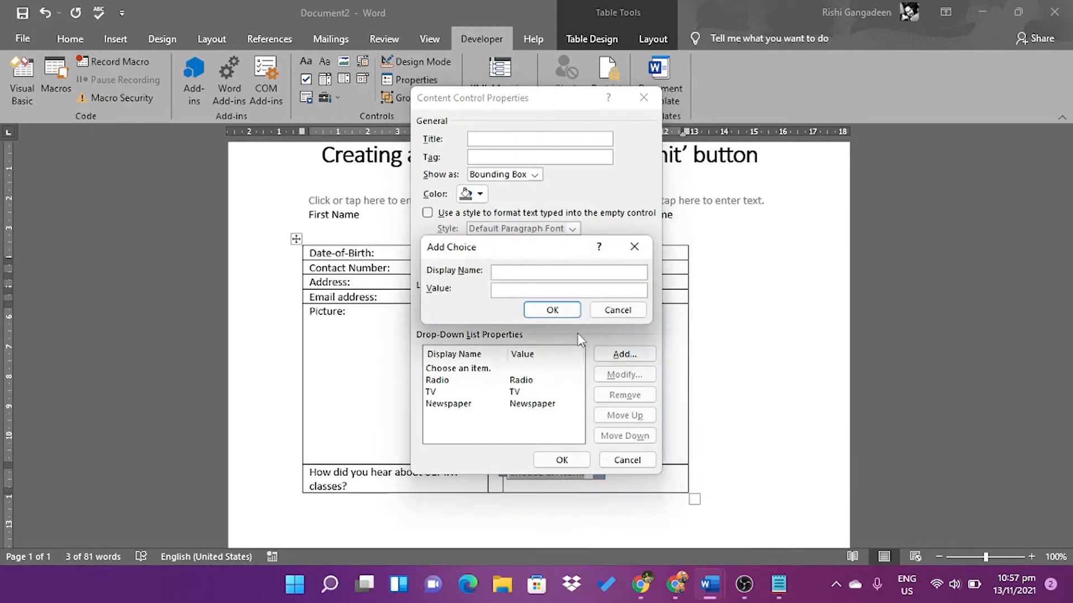
{"action": "type", "text": "Si"}
{"action": "type", "text": "cial Media"}
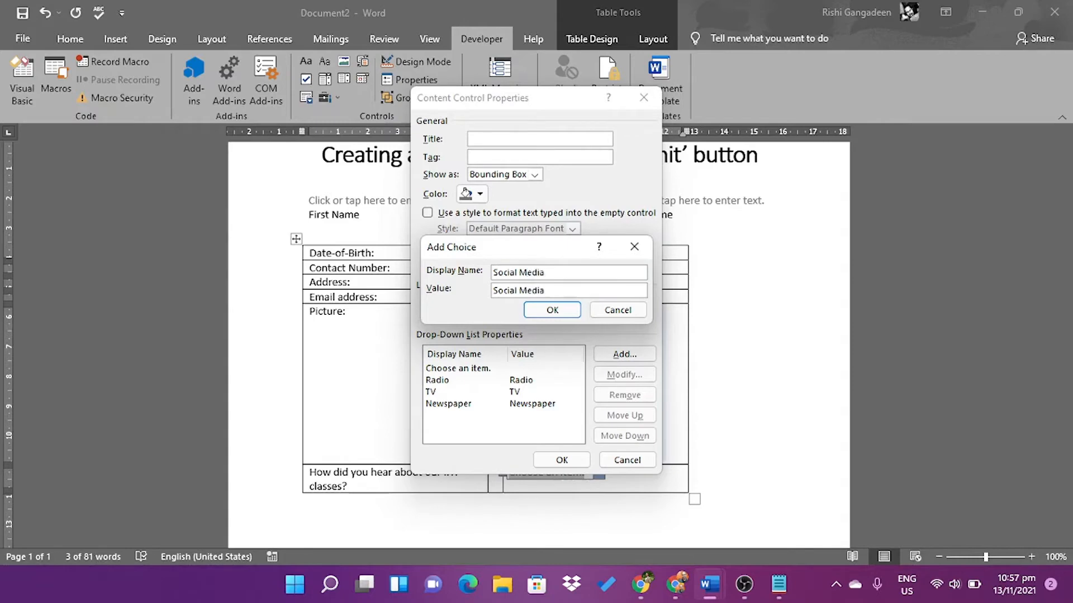
{"action": "left_click", "coordinate": [552, 310]}
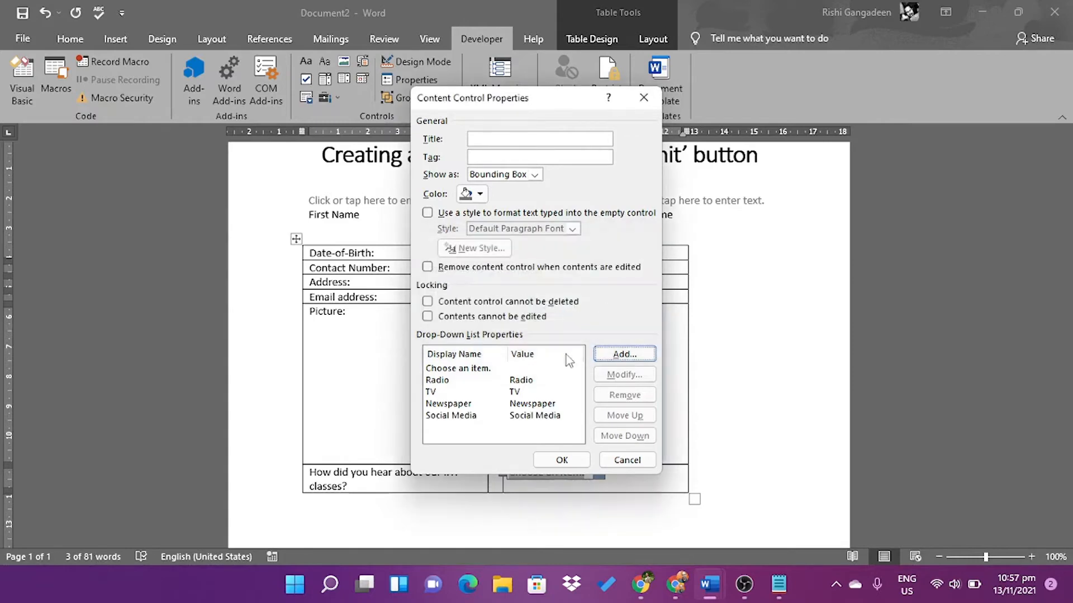
{"action": "left_click", "coordinate": [563, 460]}
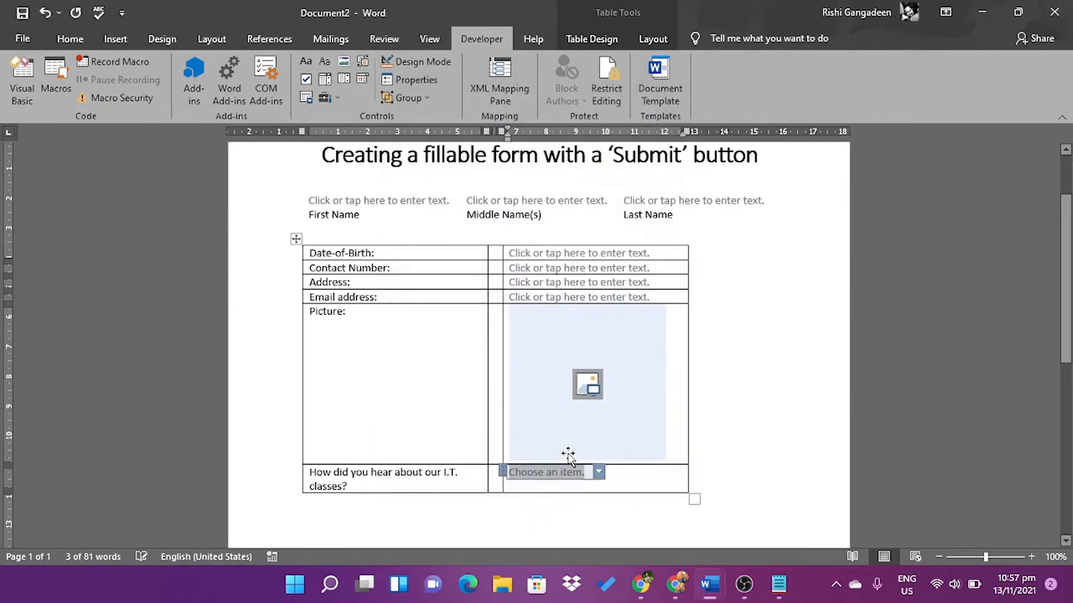
{"action": "left_click", "coordinate": [597, 472]}
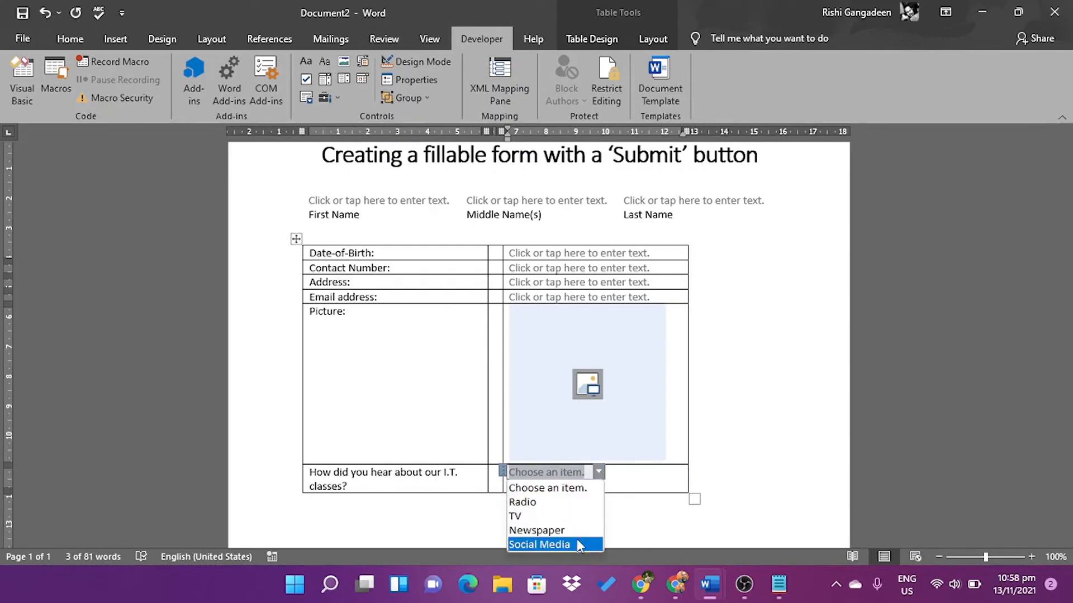
{"action": "left_click", "coordinate": [555, 475]}
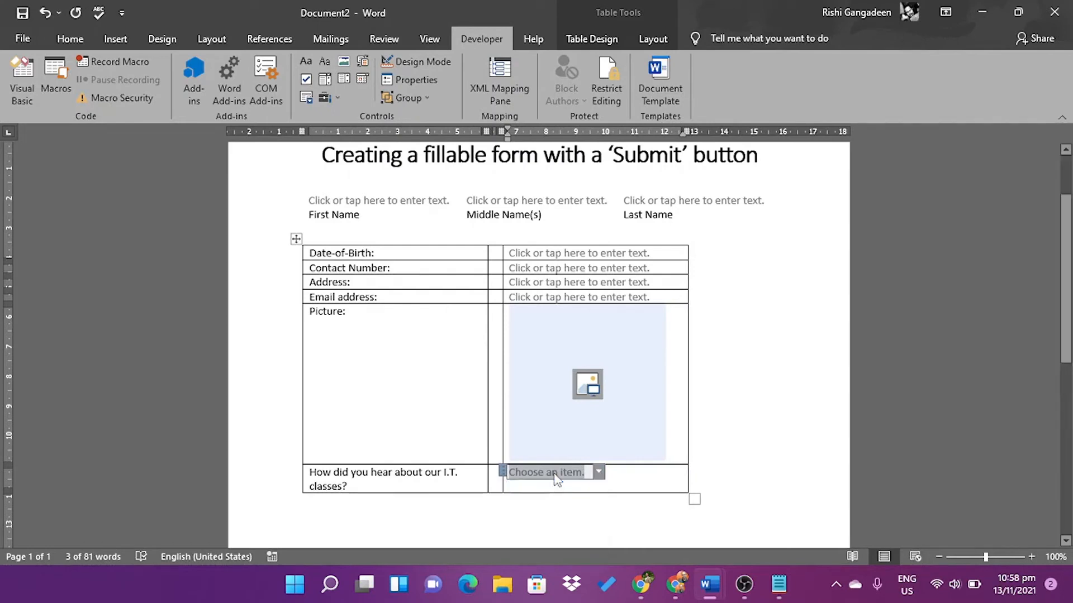
{"action": "type", "text": "From a"}
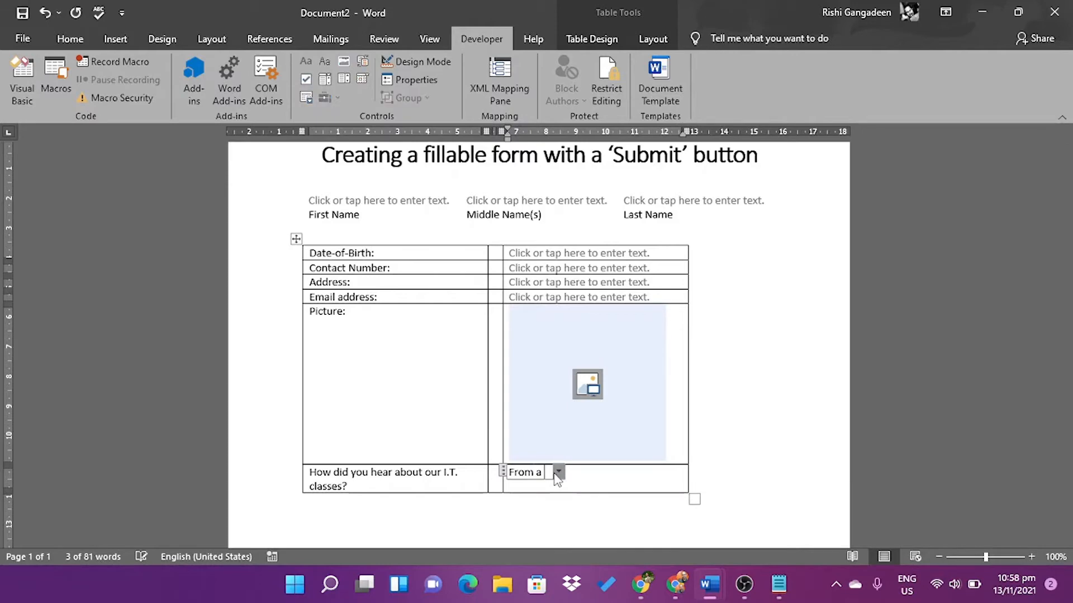
{"action": "type", "text": " friend"}
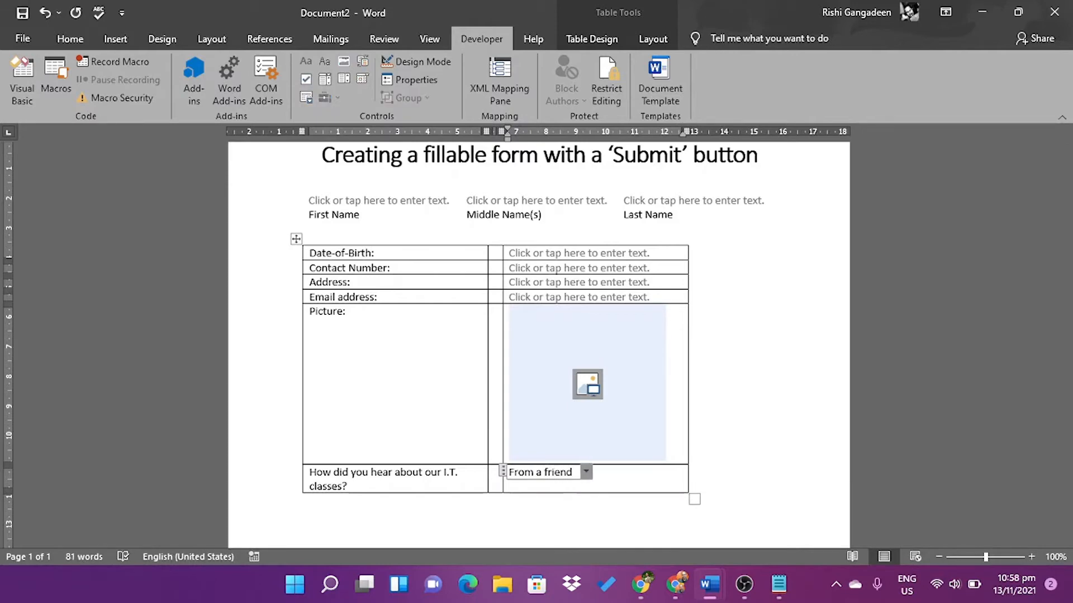
{"action": "left_click", "coordinate": [585, 472]}
{"action": "left_click", "coordinate": [568, 487]}
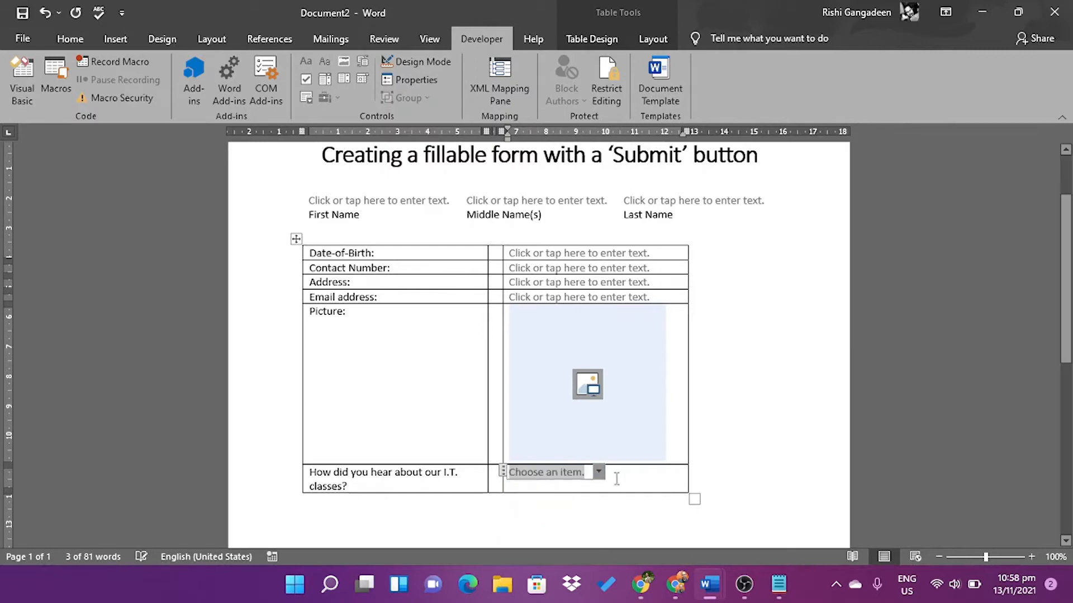
{"action": "left_click", "coordinate": [734, 501]}
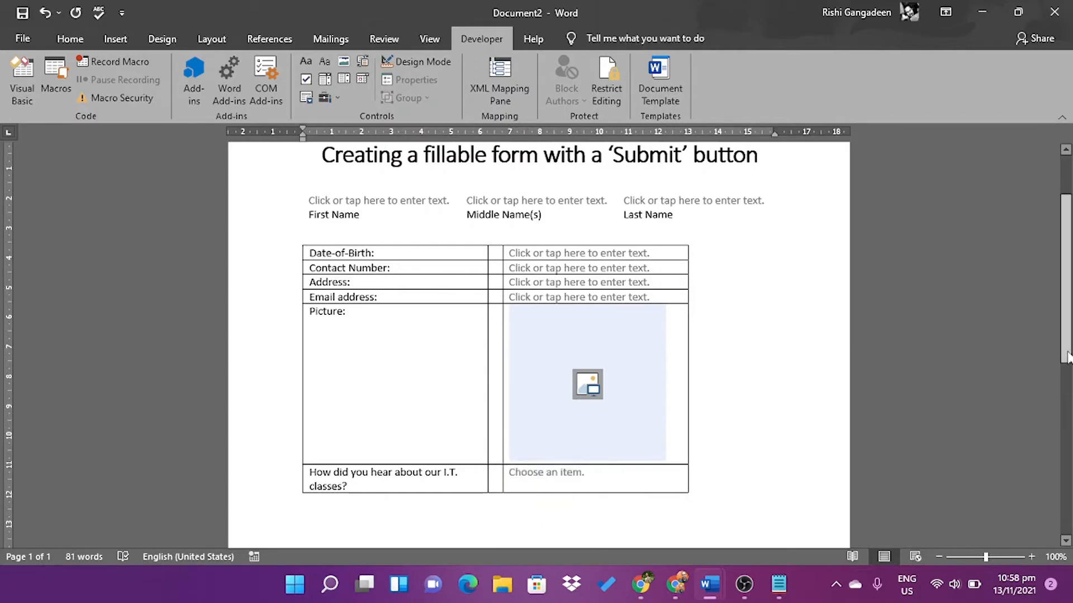
Apply No Border to the whole details table so its gridlines disappear
{"action": "scroll", "coordinate": [1066, 357], "scroll_direction": "down", "scroll_amount": 2}
{"action": "scroll", "coordinate": [1011, 363], "scroll_direction": "up", "scroll_amount": 2}
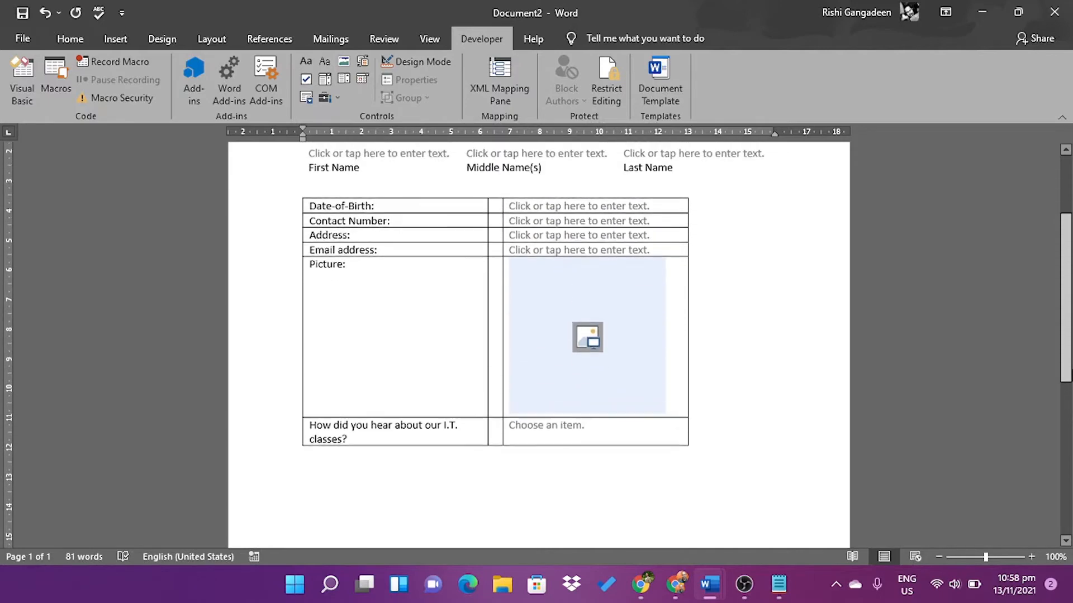
{"action": "mouse_move", "coordinate": [446, 258]}
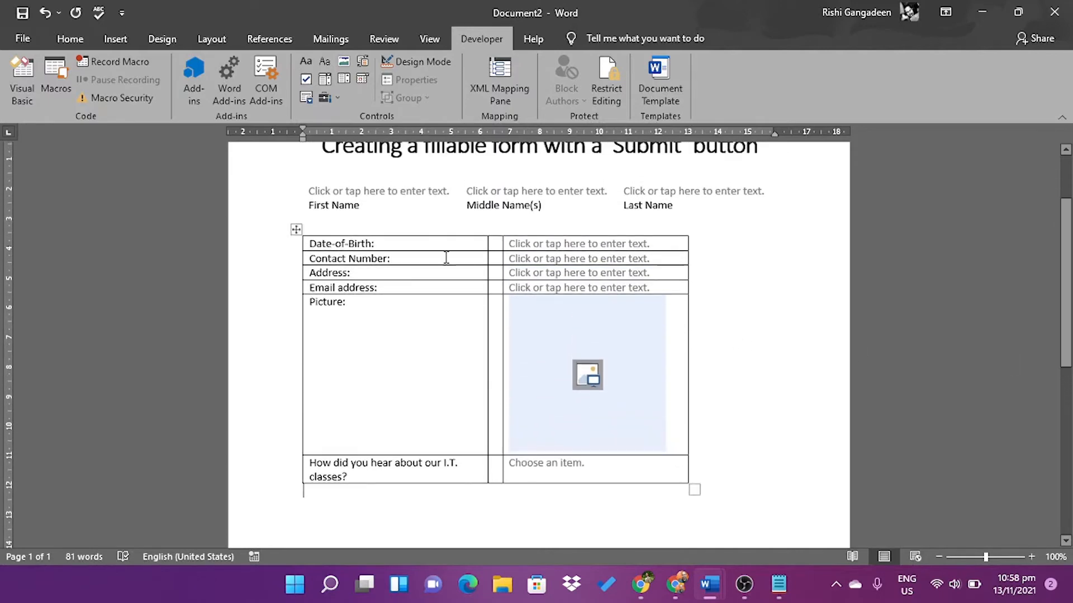
{"action": "left_click", "coordinate": [294, 228]}
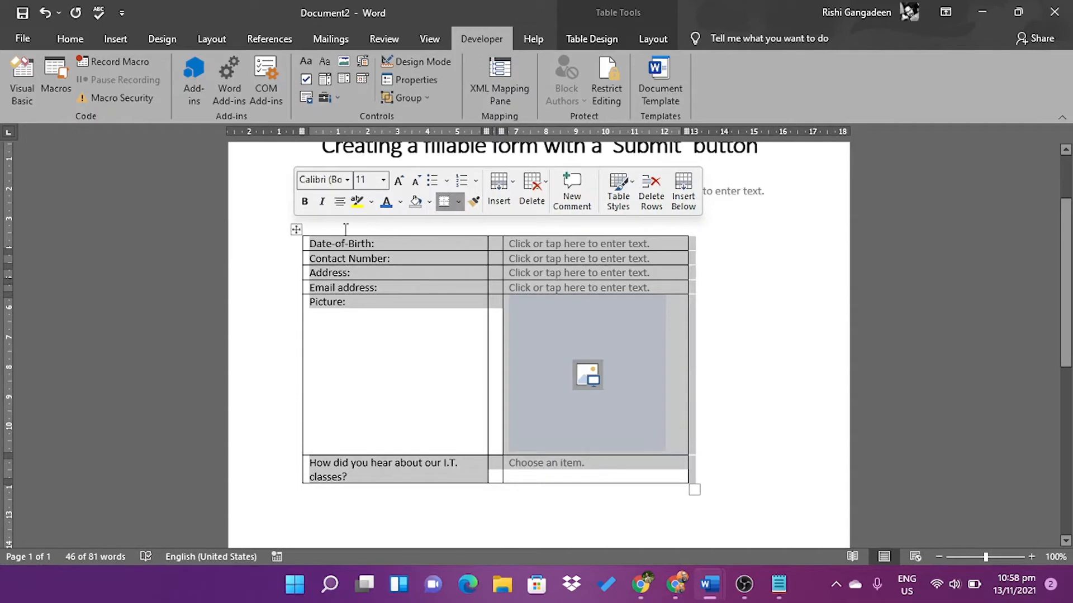
{"action": "left_click", "coordinate": [589, 35]}
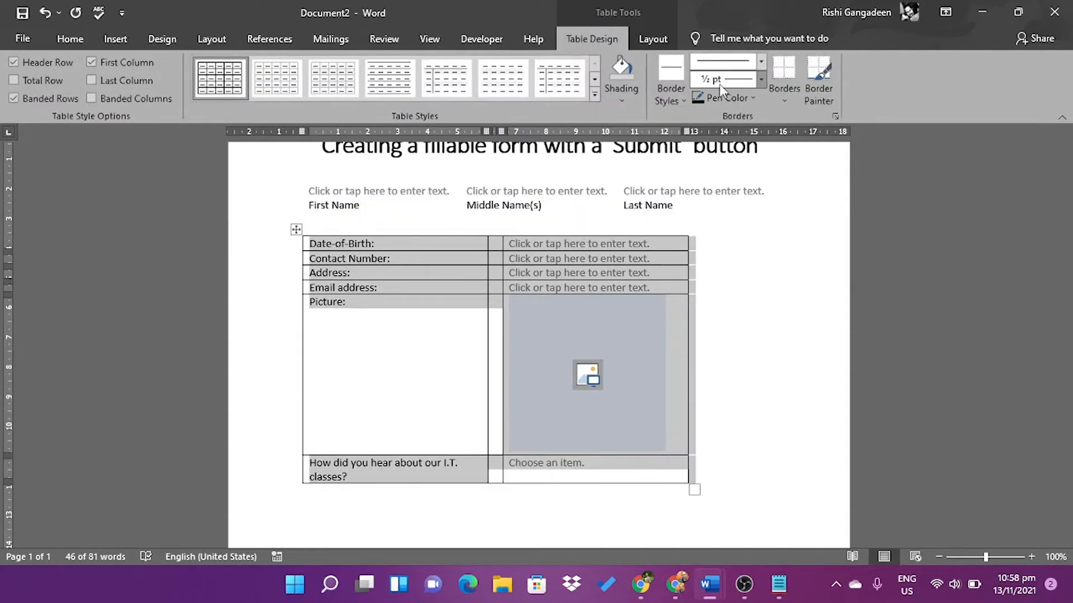
{"action": "left_click", "coordinate": [792, 96]}
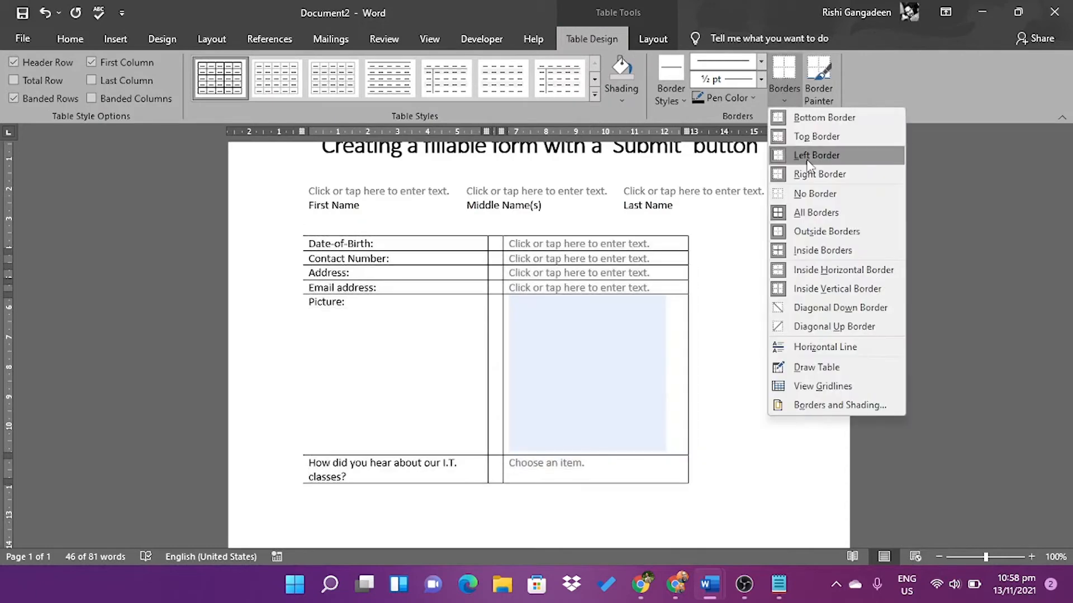
{"action": "left_click", "coordinate": [816, 195]}
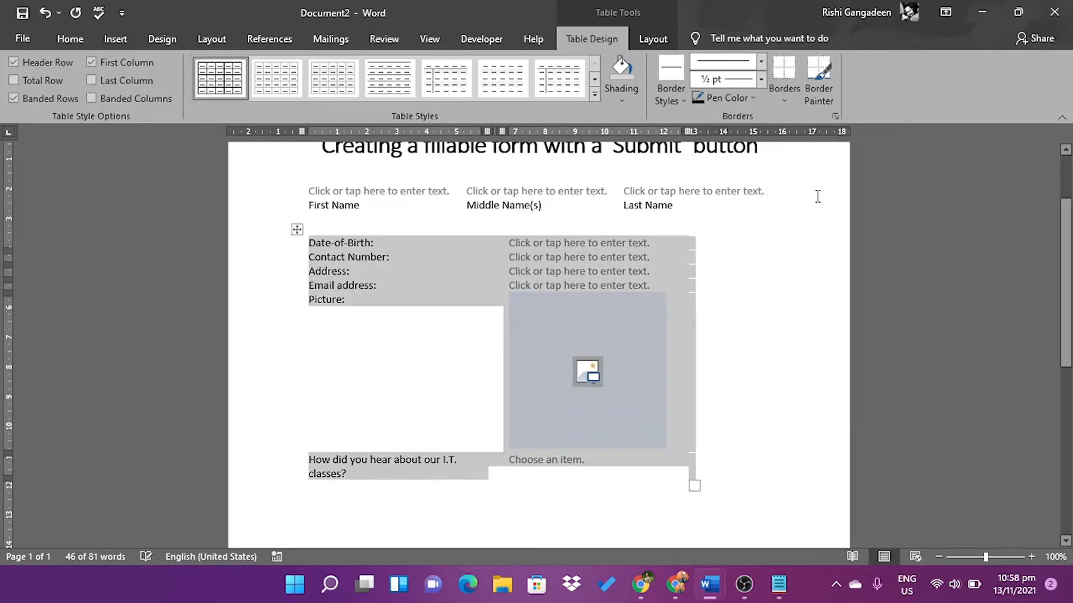
{"action": "left_click", "coordinate": [743, 316]}
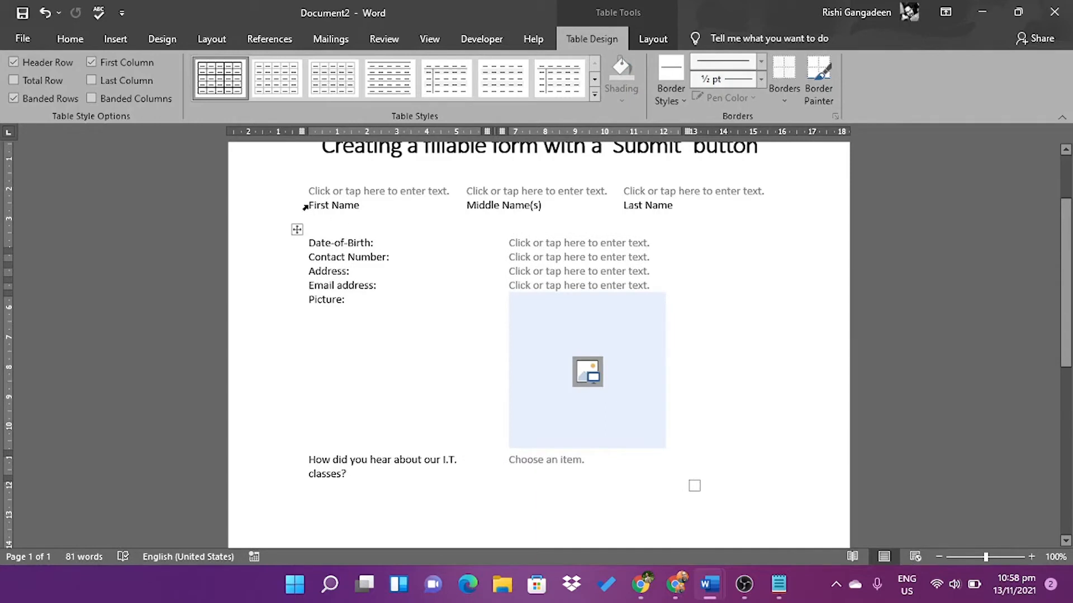
Make the First Name, Middle Name(s) and Last Name labels bold
{"action": "left_click_drag", "start_coordinate": [311, 206], "coordinate": [460, 206]}
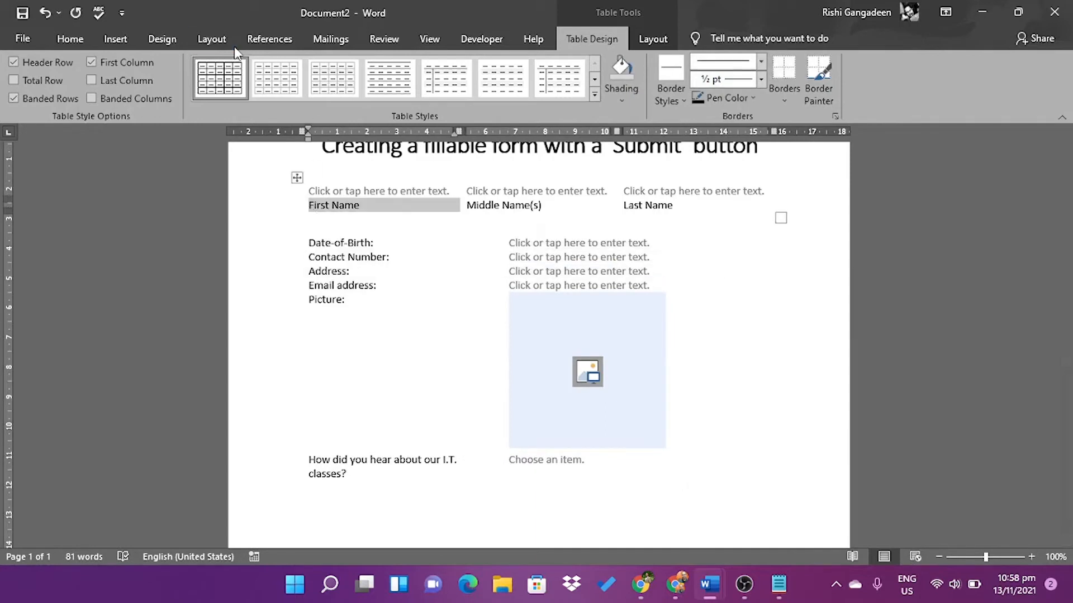
{"action": "left_click", "coordinate": [69, 38]}
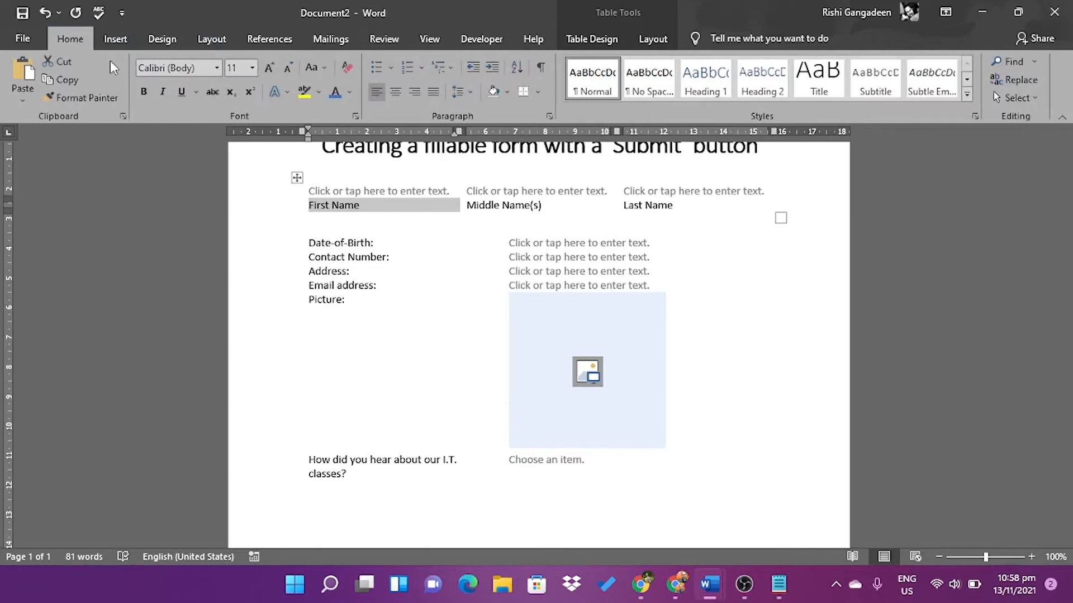
{"action": "left_click", "coordinate": [143, 91]}
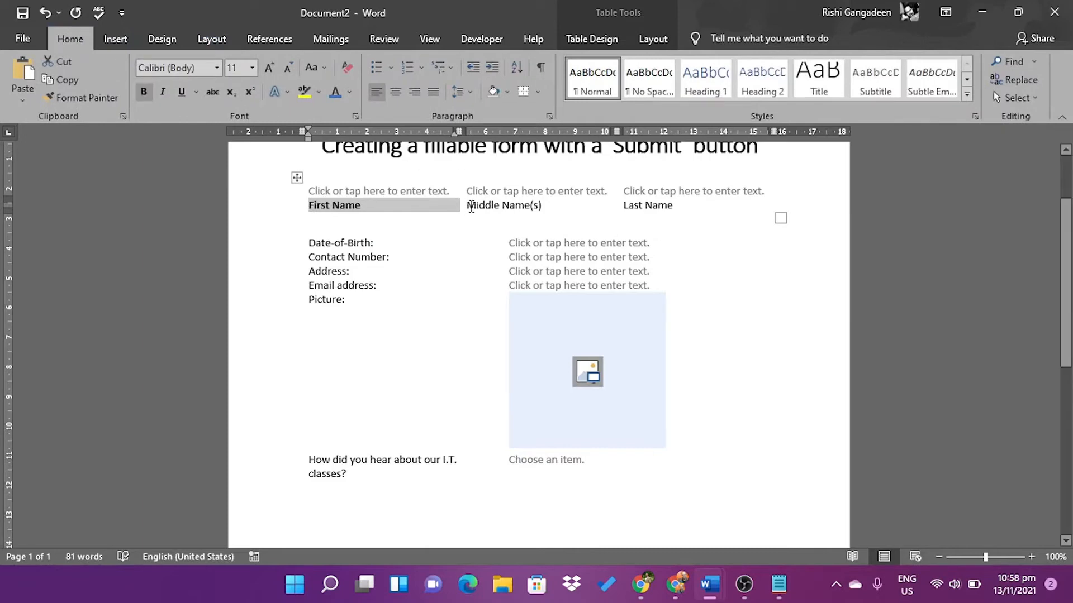
{"action": "left_click_drag", "start_coordinate": [471, 207], "coordinate": [598, 227]}
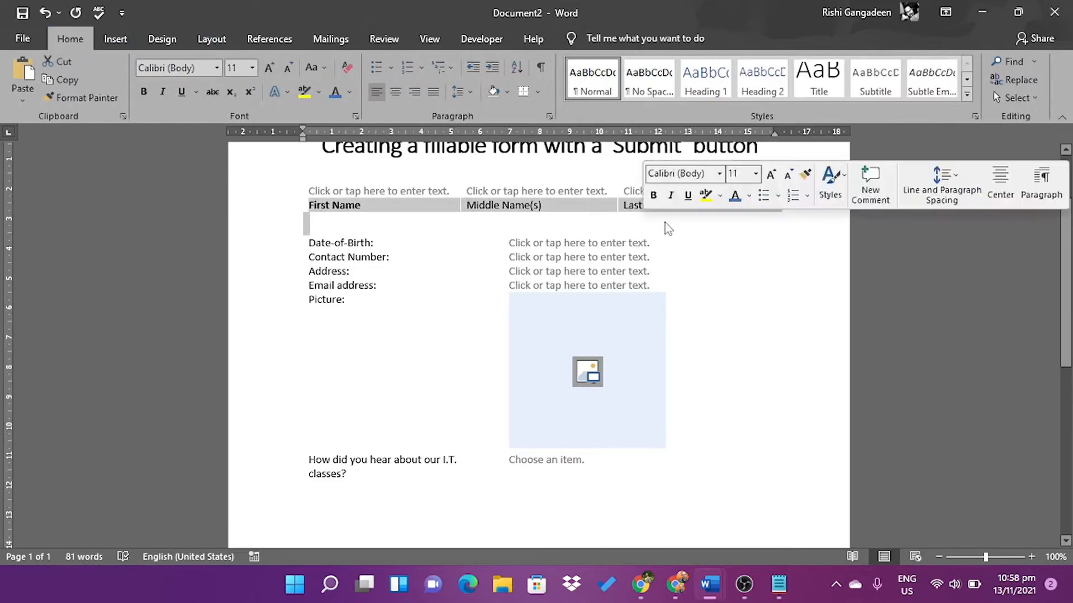
{"action": "left_click", "coordinate": [144, 92]}
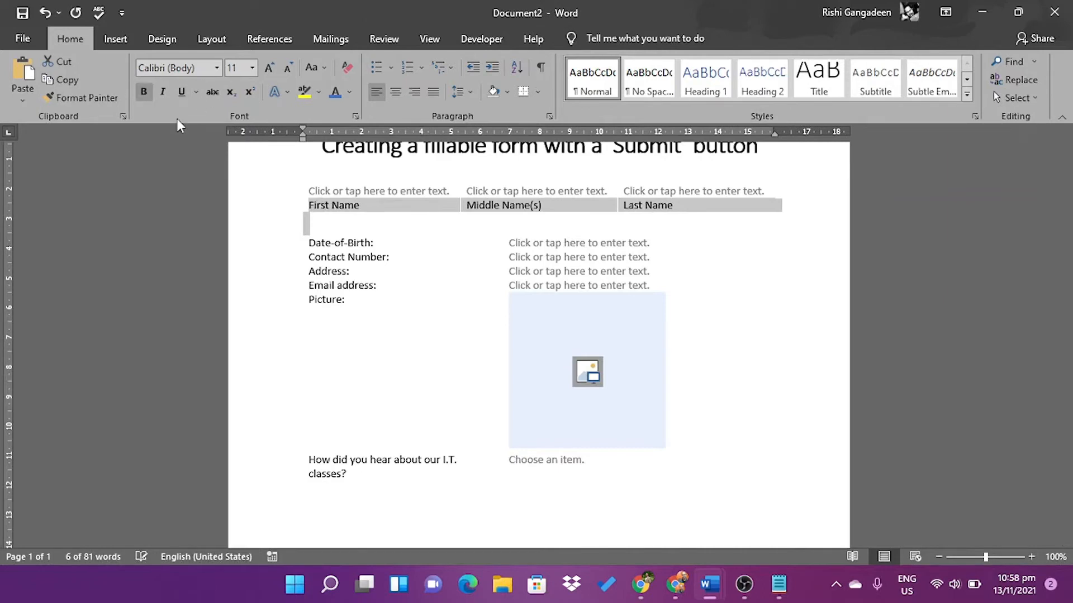
{"action": "left_click", "coordinate": [144, 92]}
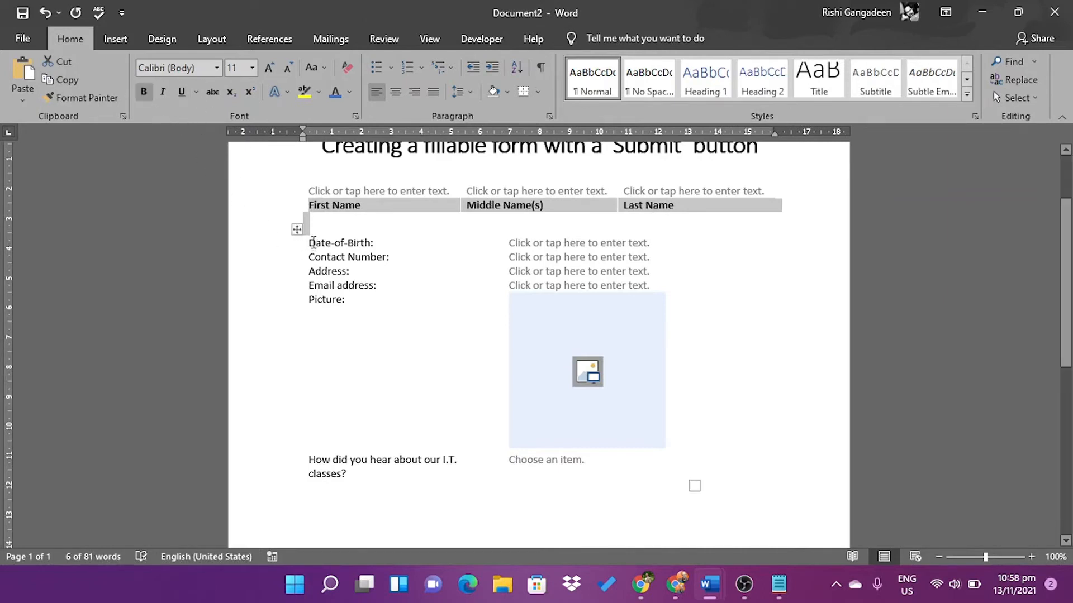
Bold the Date-of-Birth through Picture labels and the How did you hear question
{"action": "left_click_drag", "start_coordinate": [310, 241], "coordinate": [347, 364]}
{"action": "left_click", "coordinate": [398, 462], "text": "ctrl"}
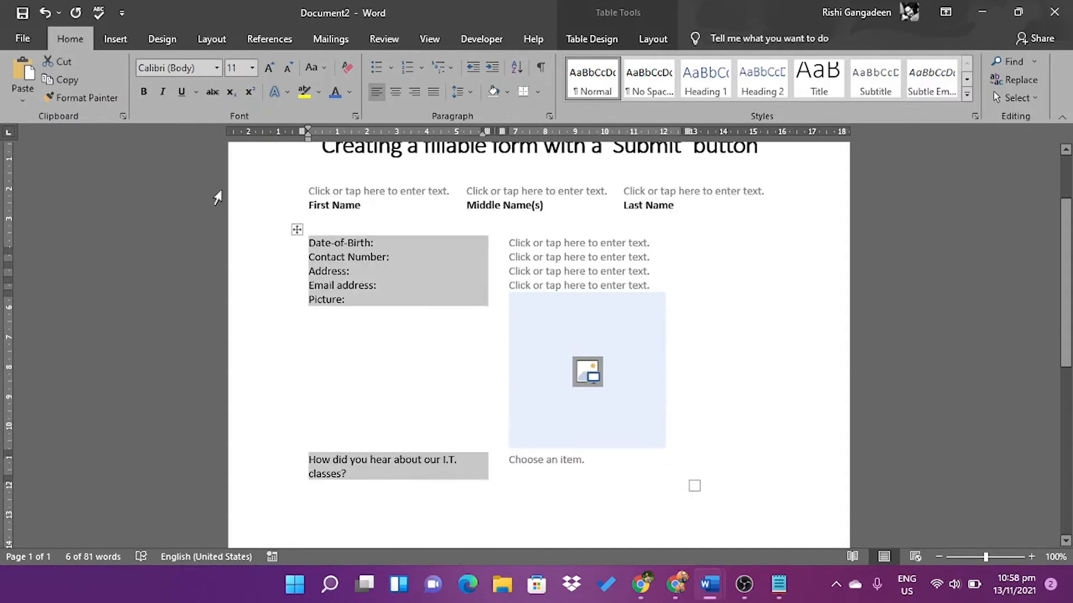
{"action": "left_click", "coordinate": [145, 92]}
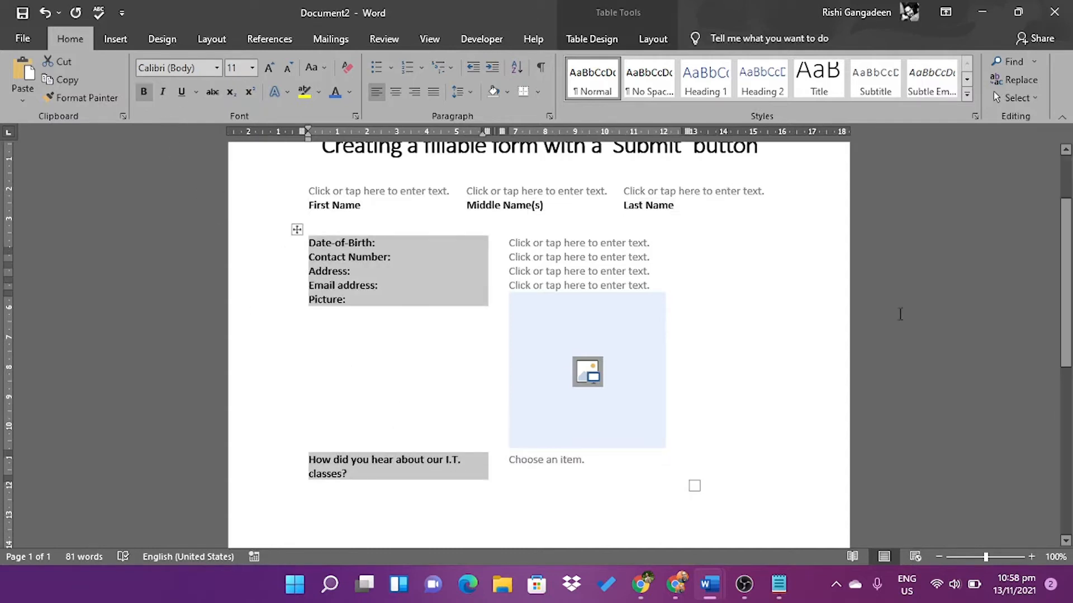
{"action": "scroll", "coordinate": [1064, 315], "scroll_direction": "down", "scroll_amount": 3}
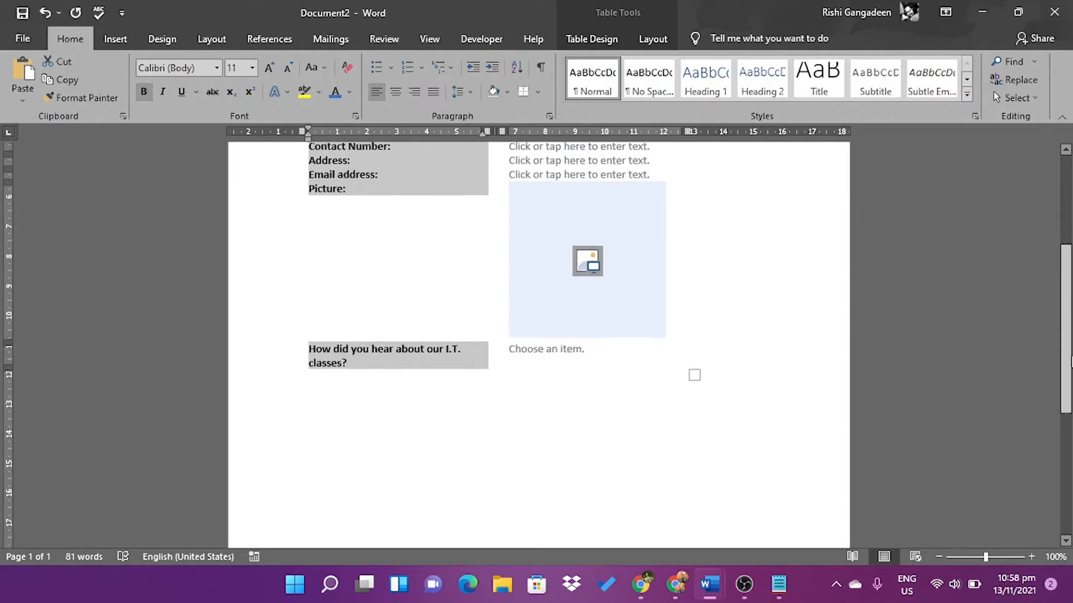
Type 'Click on the Submit Button to send form via email once completed' below the table
{"action": "left_click", "coordinate": [415, 390]}
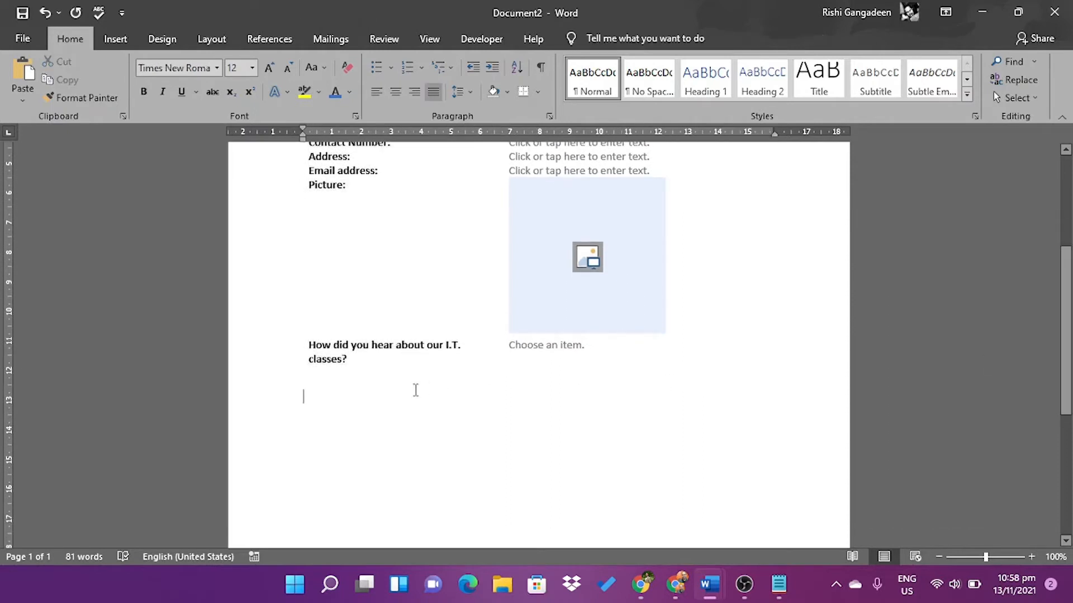
{"action": "type", "text": "Click on the Submit Button to"}
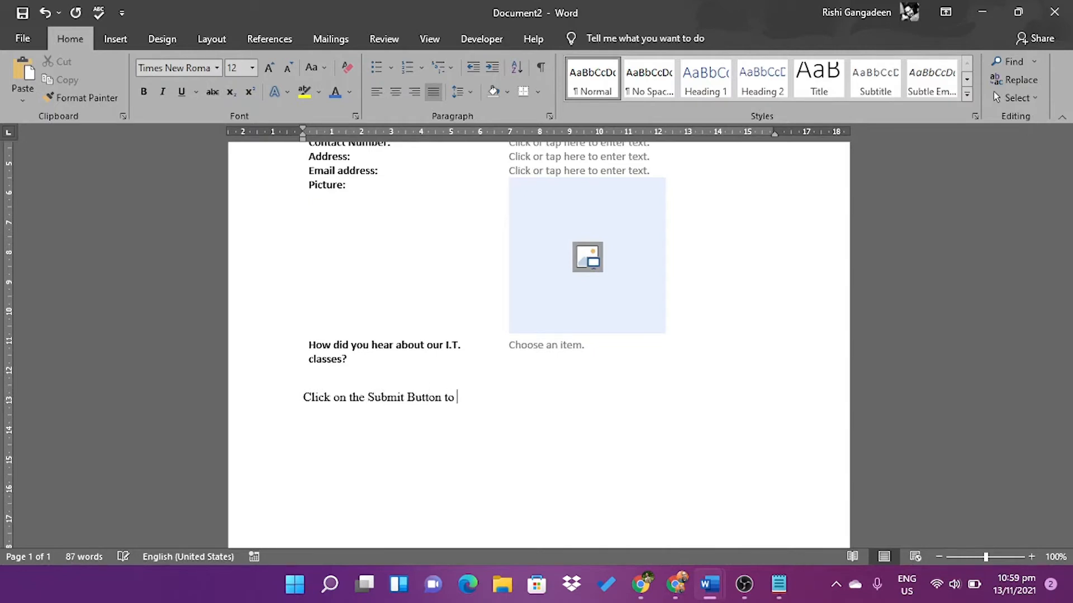
{"action": "type", "text": "nd form via email once completed"}
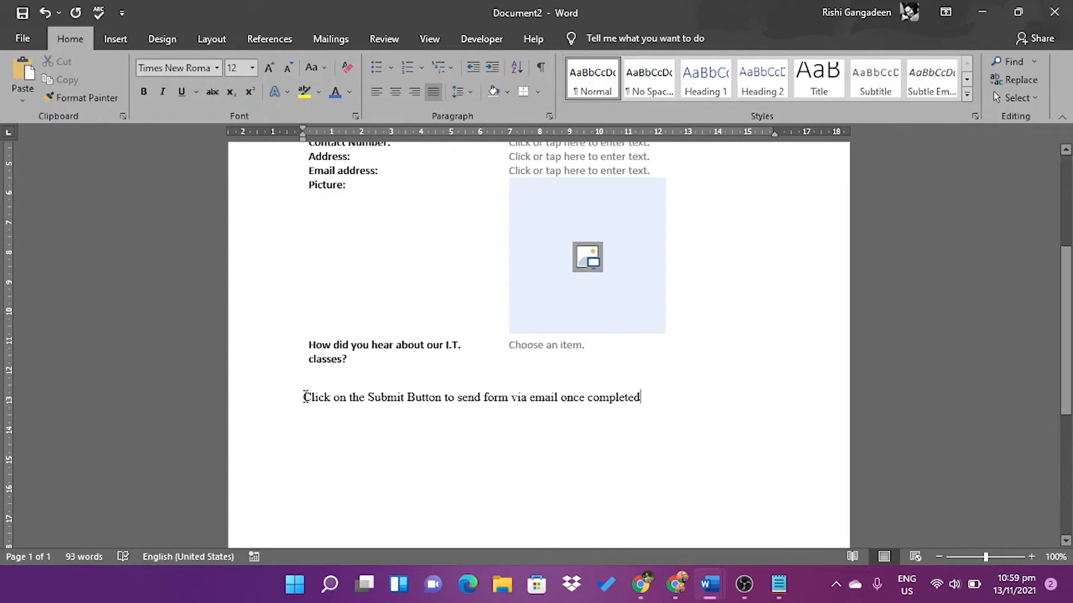
Format the note bold, italic, grey at 10 pt, then switch bold and italic off
{"action": "left_click_drag", "start_coordinate": [303, 396], "coordinate": [649, 398]}
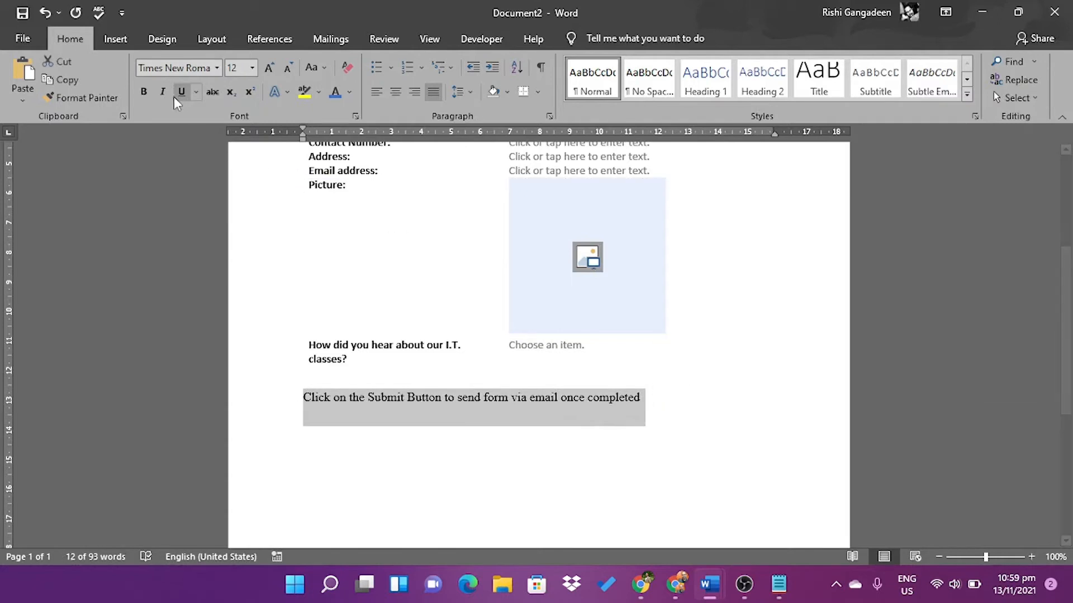
{"action": "left_click", "coordinate": [144, 92]}
{"action": "left_click", "coordinate": [163, 91]}
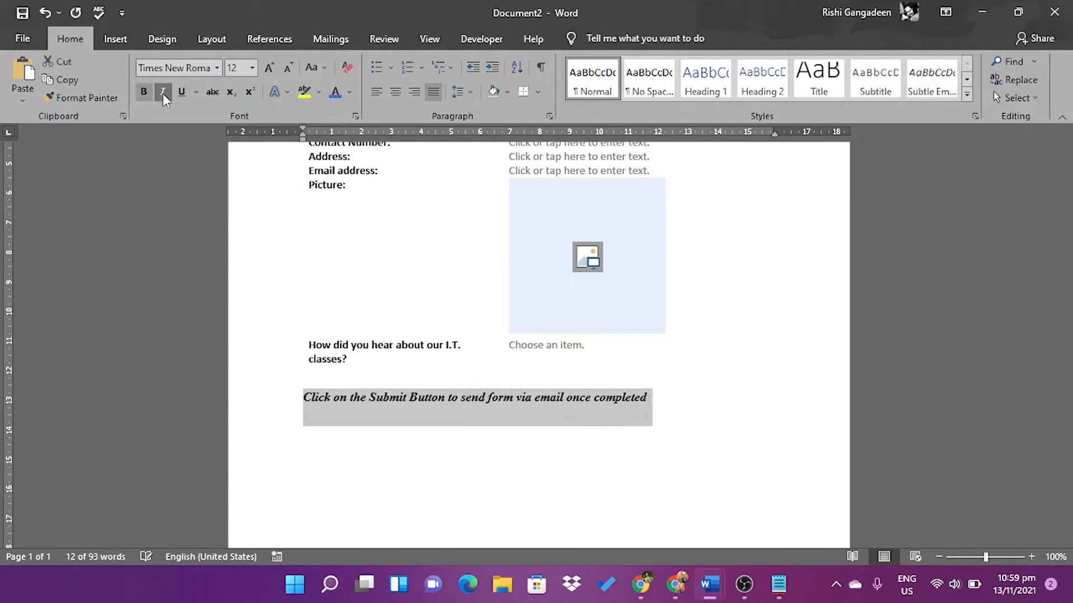
{"action": "left_click", "coordinate": [350, 93]}
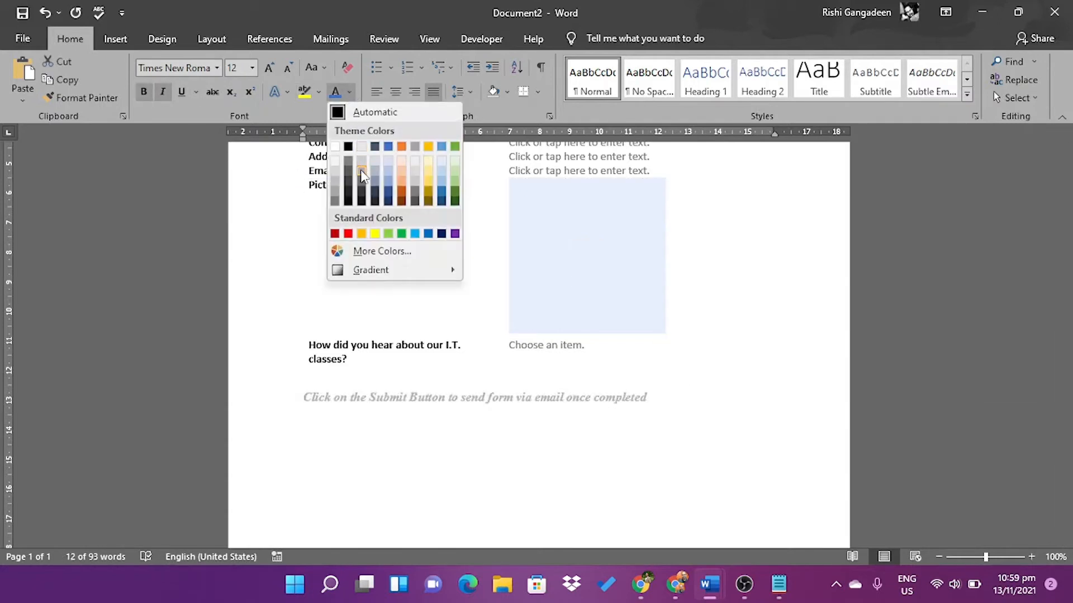
{"action": "left_click", "coordinate": [349, 161]}
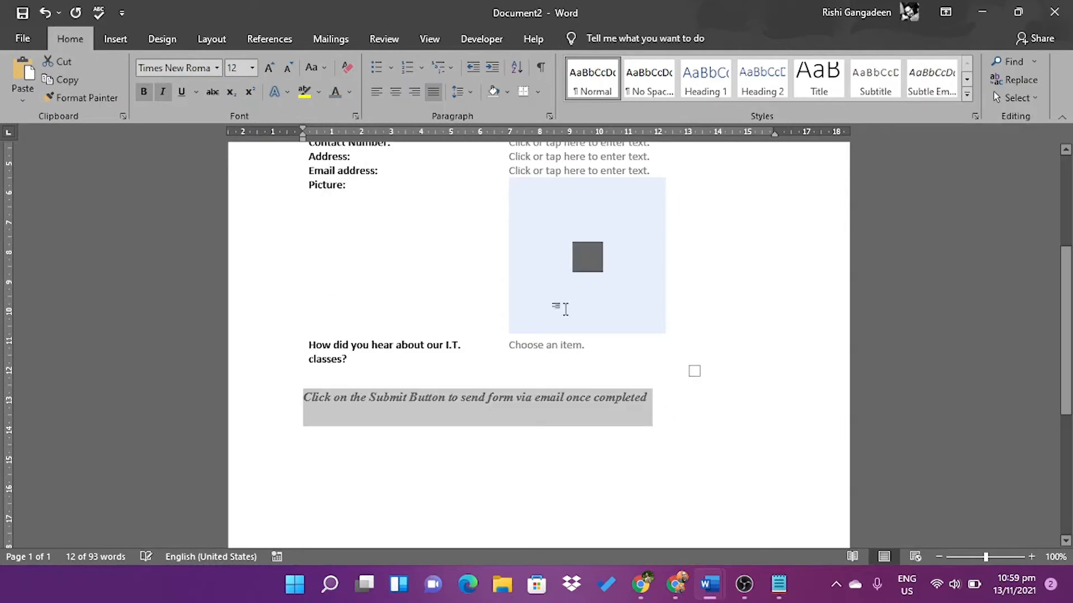
{"action": "left_click", "coordinate": [288, 67]}
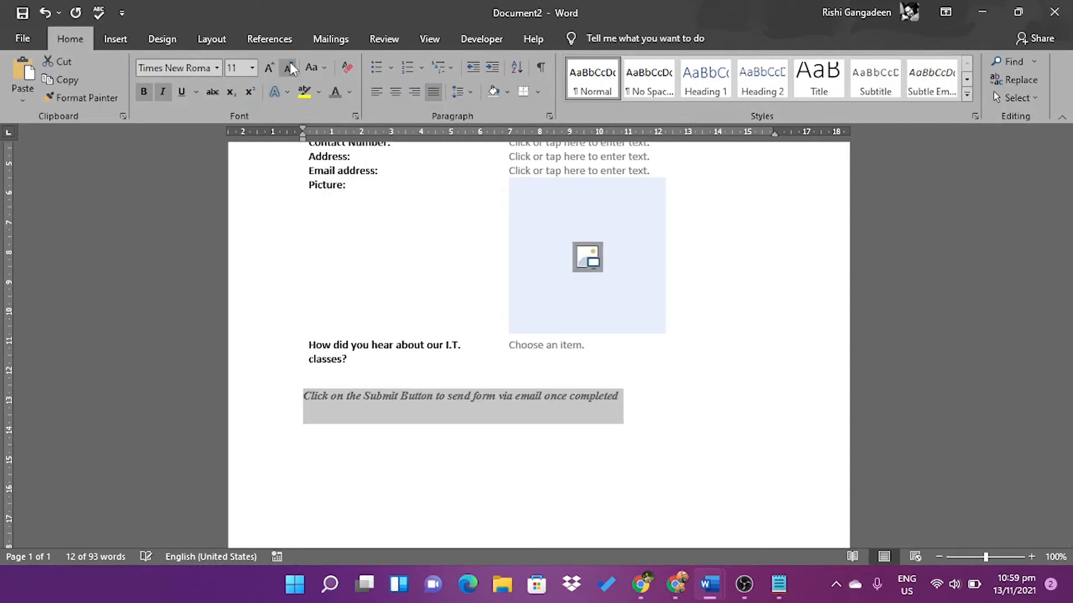
{"action": "left_click", "coordinate": [288, 67]}
{"action": "left_click", "coordinate": [691, 403]}
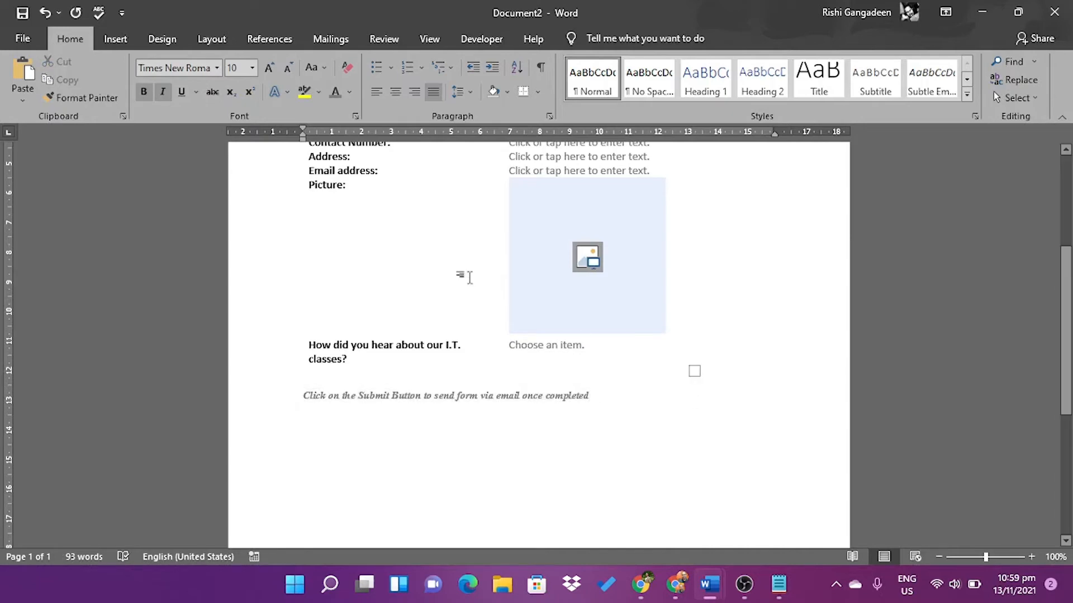
{"action": "left_click", "coordinate": [161, 91]}
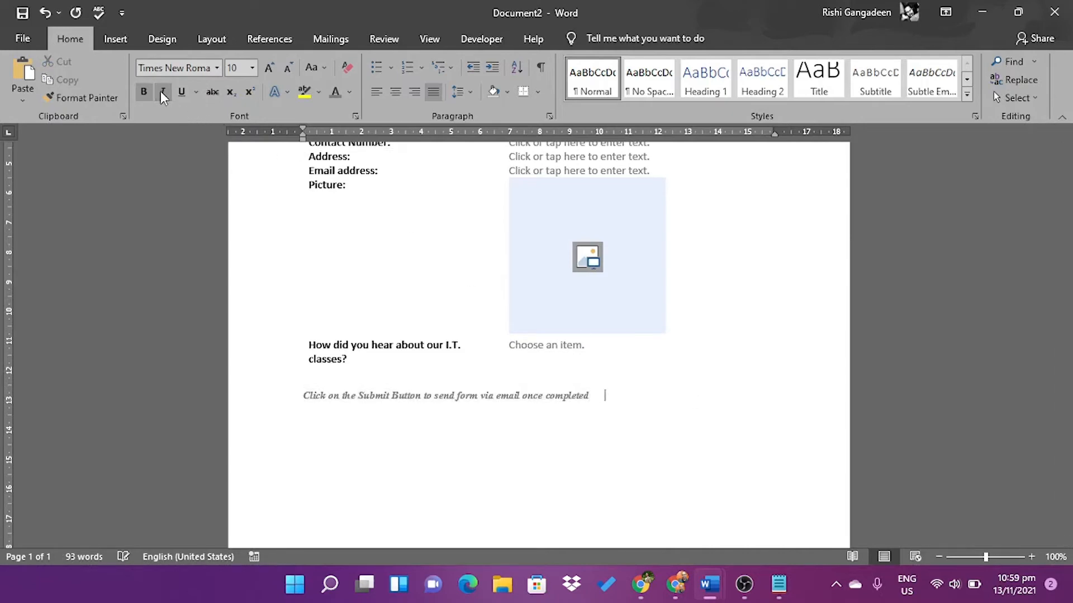
{"action": "left_click", "coordinate": [146, 94]}
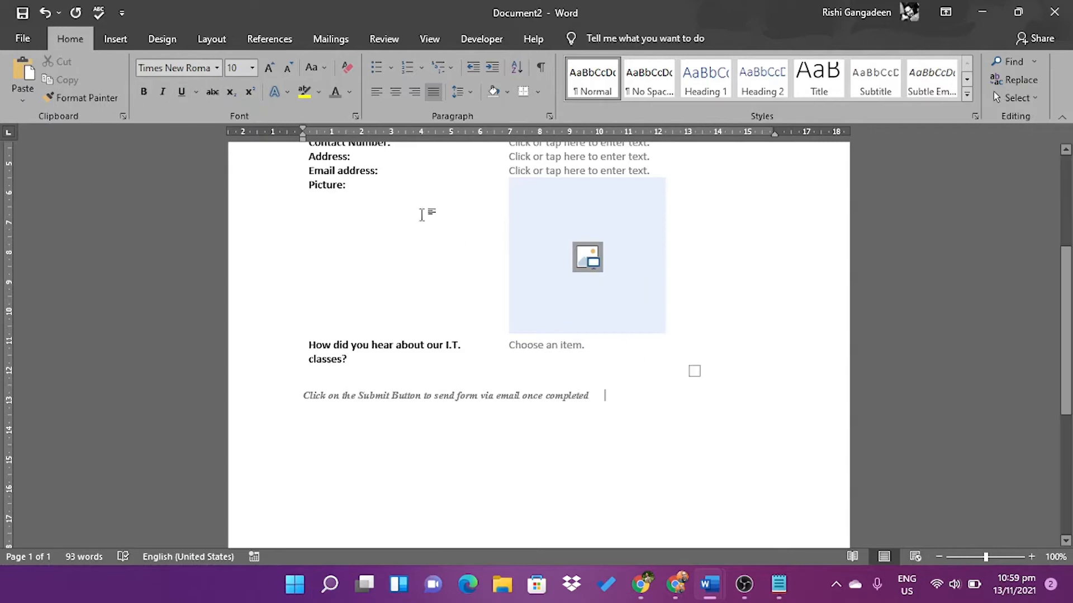
Insert a 1x1 table beneath the note and drag its right edge in to narrow it
{"action": "left_click", "coordinate": [115, 39]}
{"action": "left_click", "coordinate": [118, 95]}
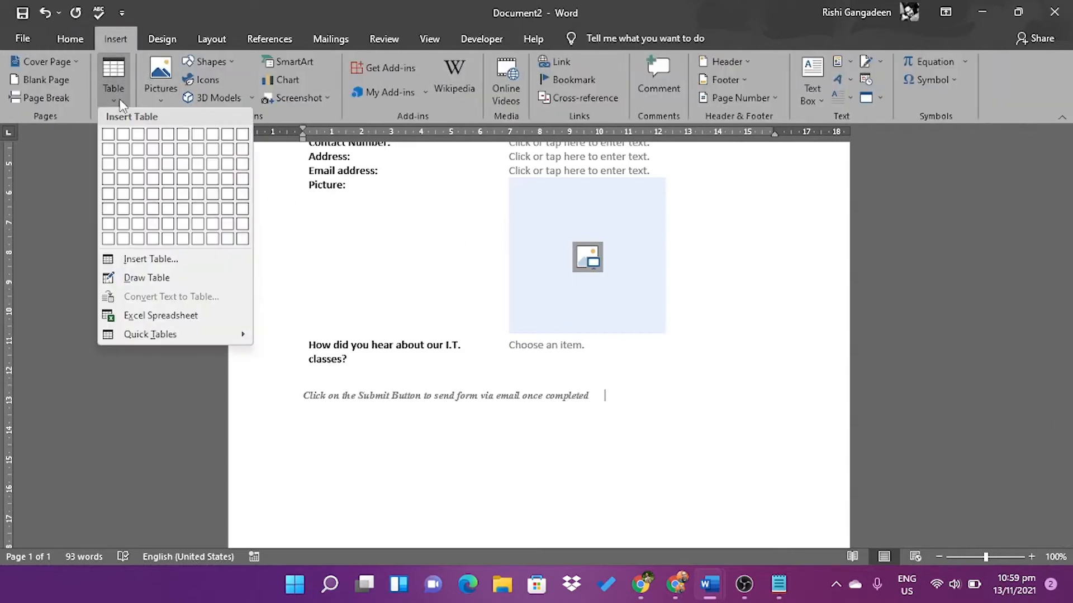
{"action": "left_click", "coordinate": [108, 135]}
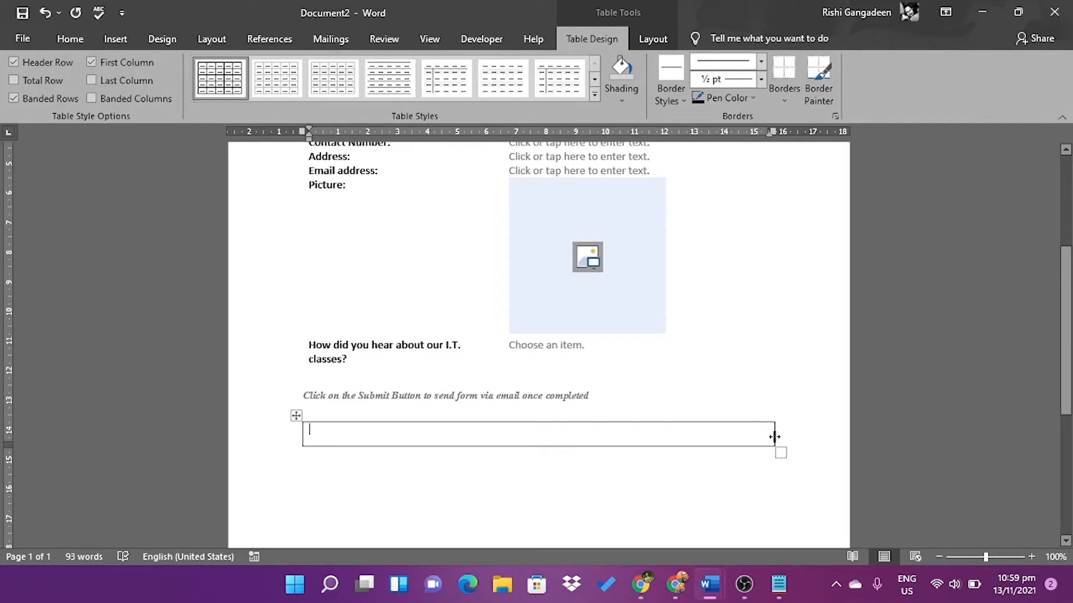
{"action": "left_click_drag", "start_coordinate": [773, 437], "coordinate": [376, 423]}
{"action": "left_click", "coordinate": [373, 421]}
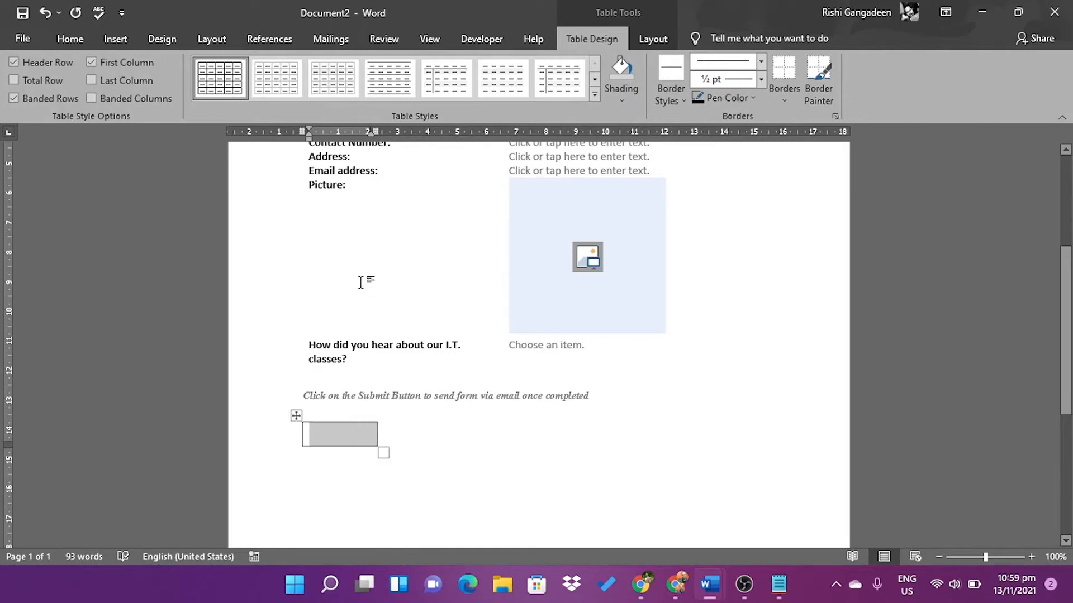
{"action": "left_click", "coordinate": [330, 442]}
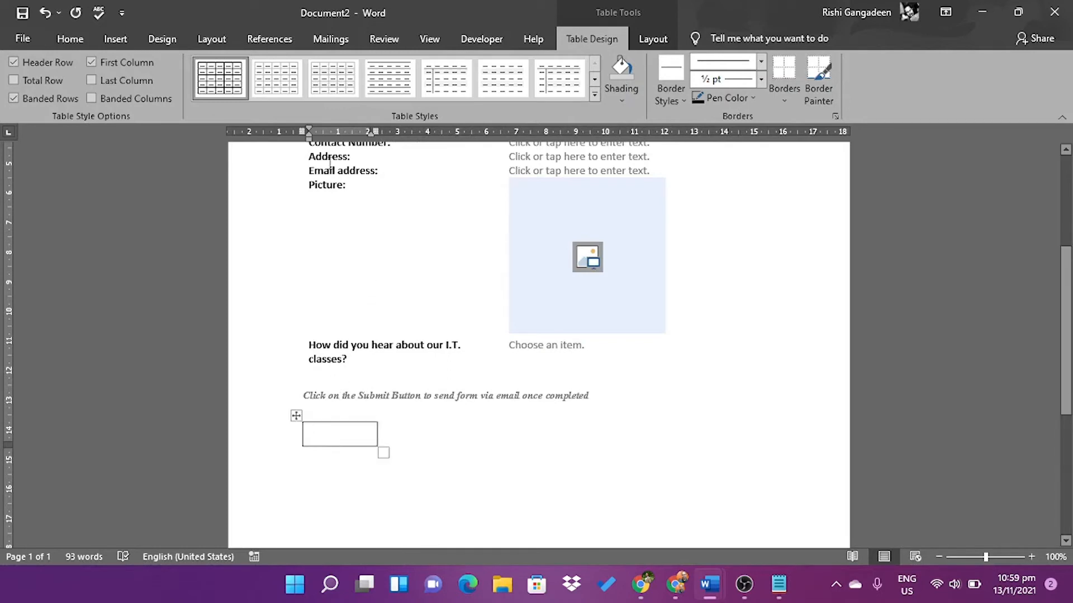
{"action": "left_click", "coordinate": [467, 36]}
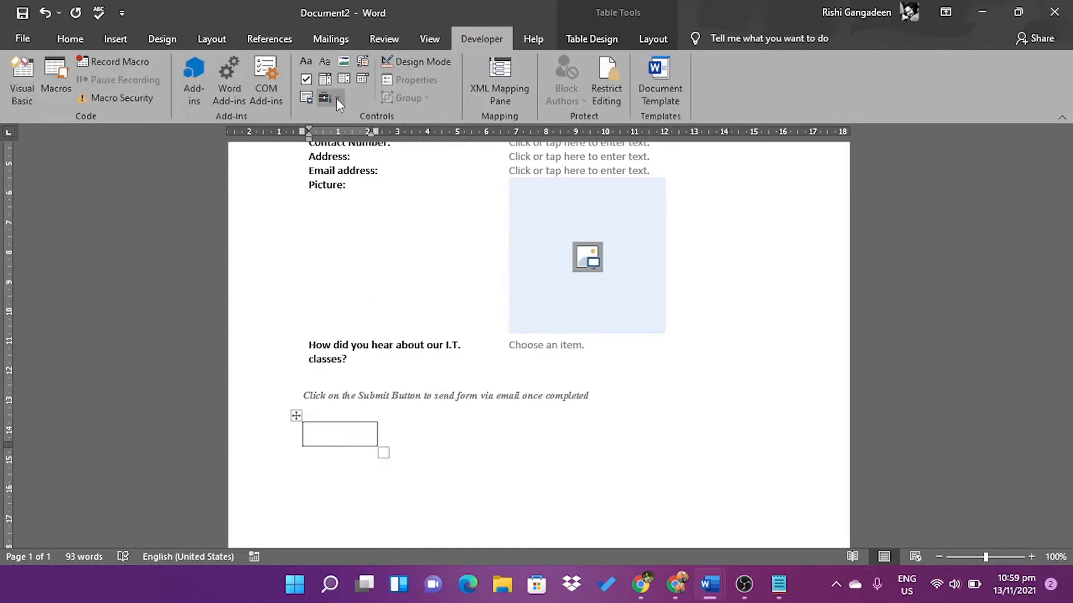
Insert an ActiveX Command Button from Legacy Tools and set its Caption property to Submit
{"action": "left_click", "coordinate": [337, 98]}
{"action": "left_click", "coordinate": [342, 185]}
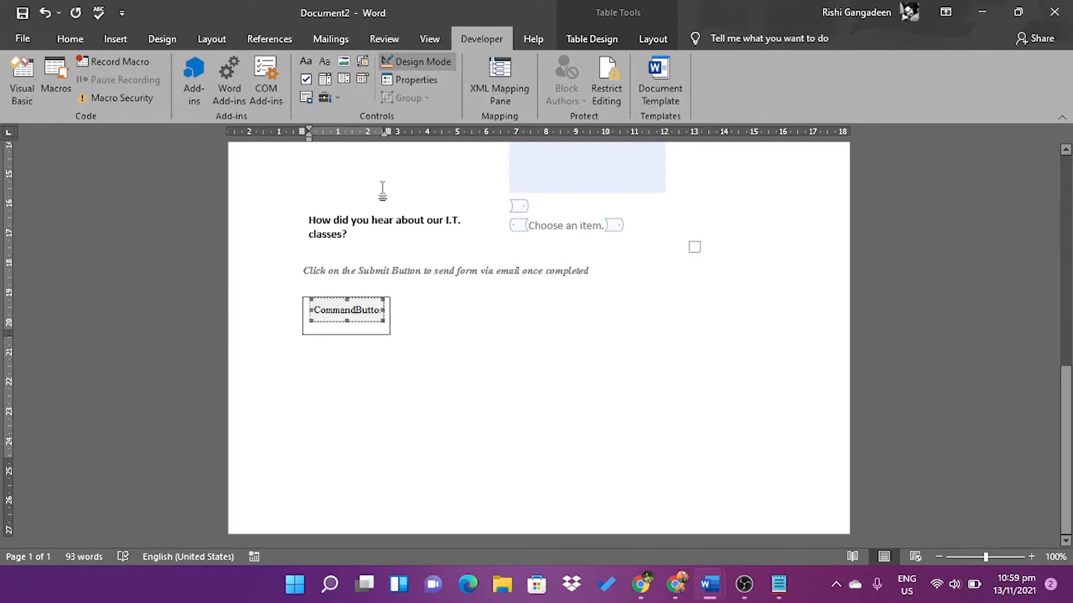
{"action": "left_click", "coordinate": [400, 80]}
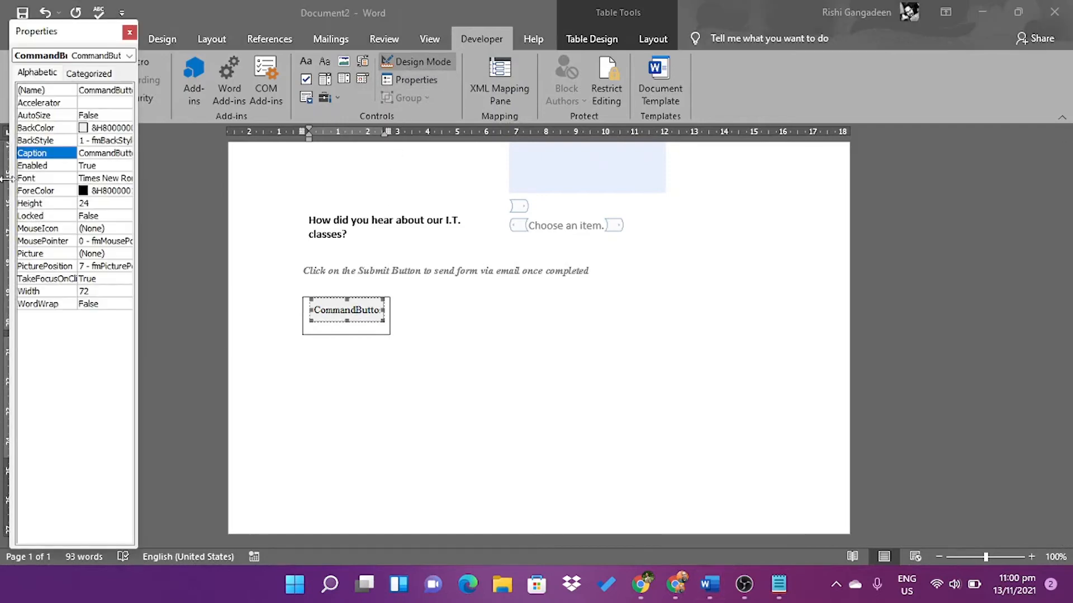
{"action": "left_click", "coordinate": [100, 153]}
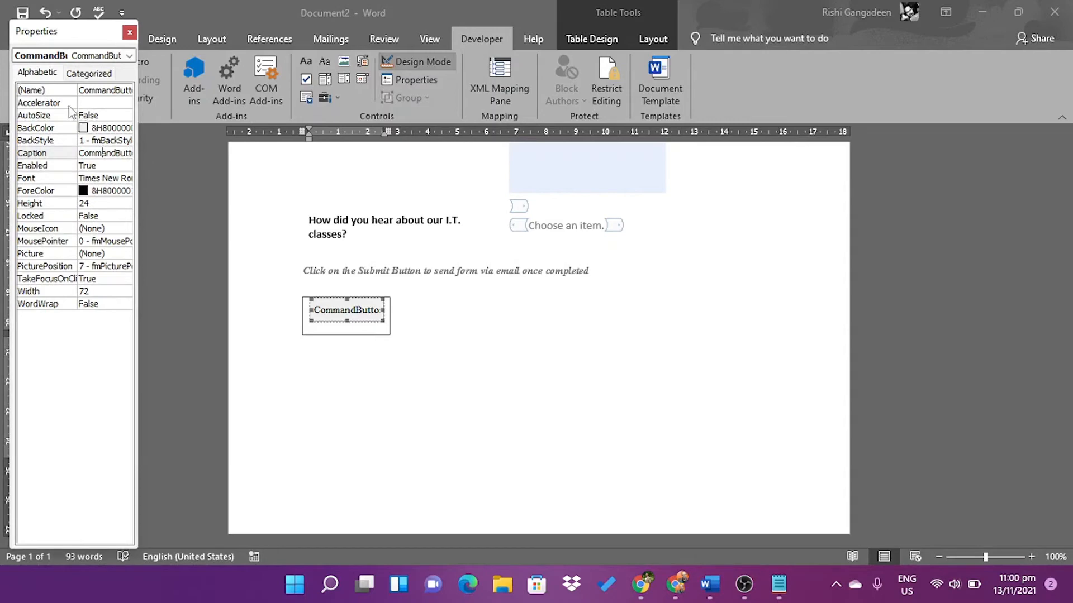
{"action": "double_click", "coordinate": [101, 153]}
{"action": "type", "text": "Submit"}
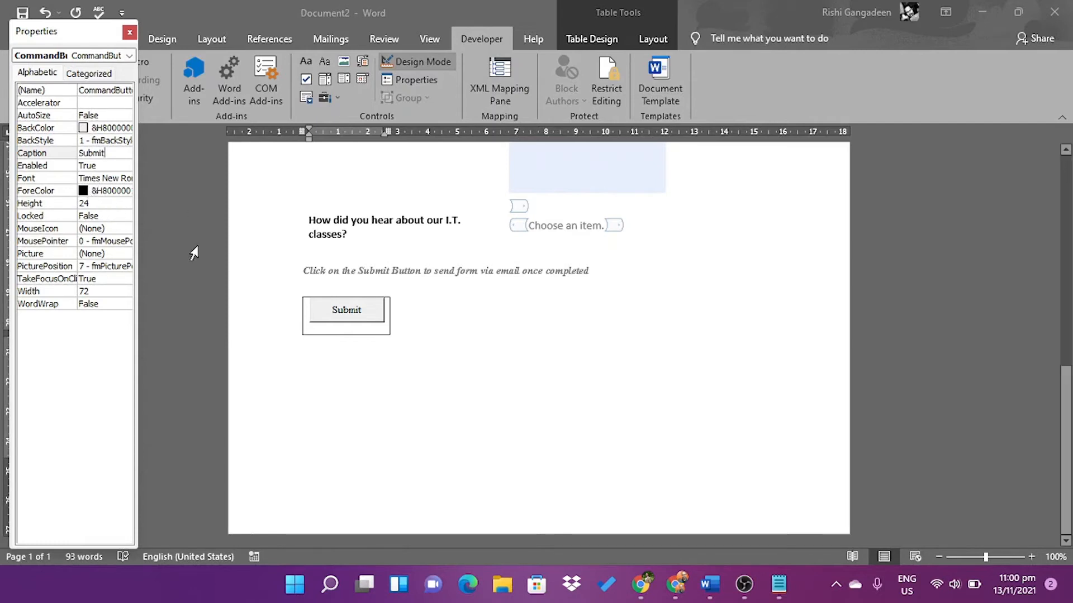
Close Properties and give the Submit button's table No Border
{"action": "left_click", "coordinate": [130, 32]}
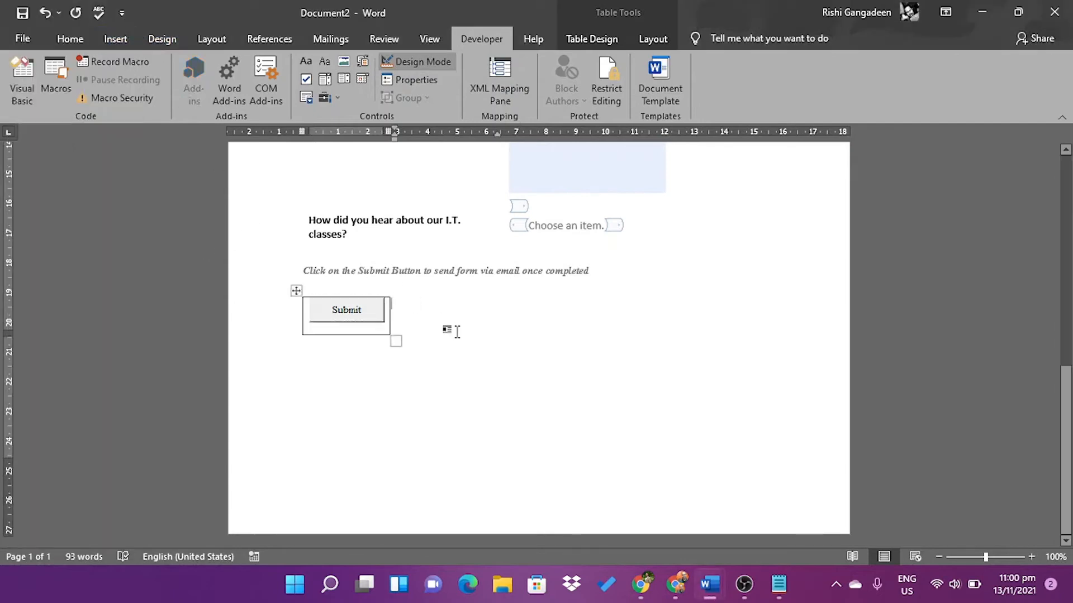
{"action": "left_click", "coordinate": [295, 291]}
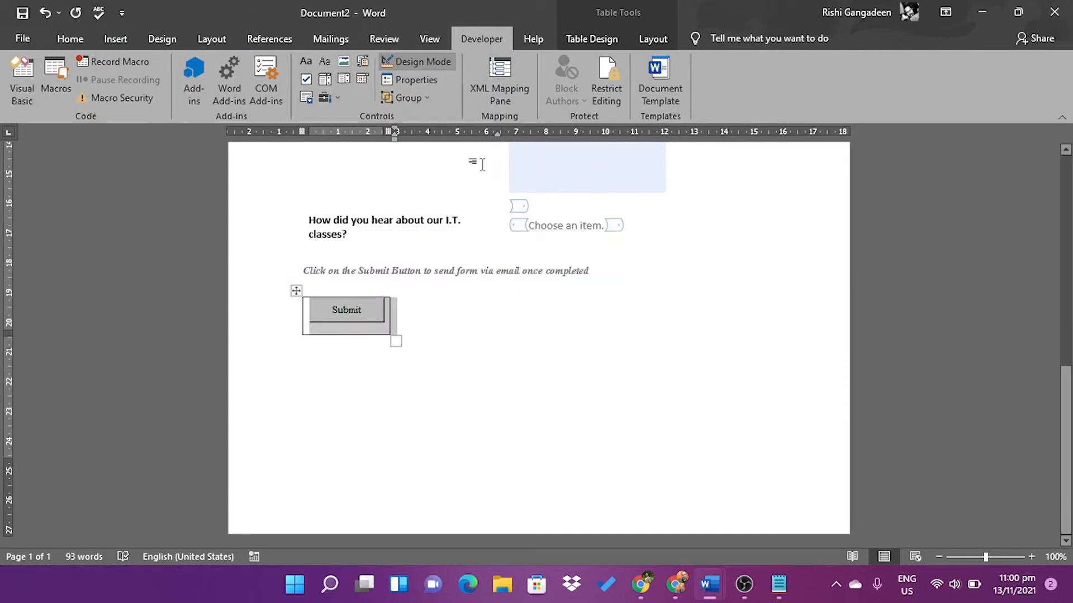
{"action": "left_click", "coordinate": [592, 39]}
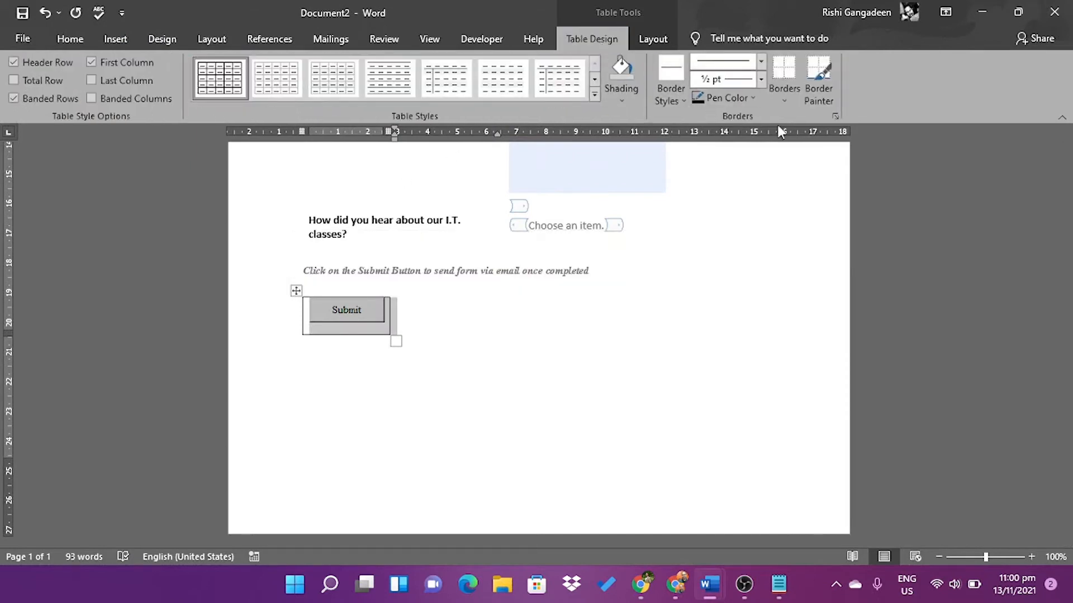
{"action": "left_click", "coordinate": [785, 102]}
{"action": "left_click", "coordinate": [792, 192]}
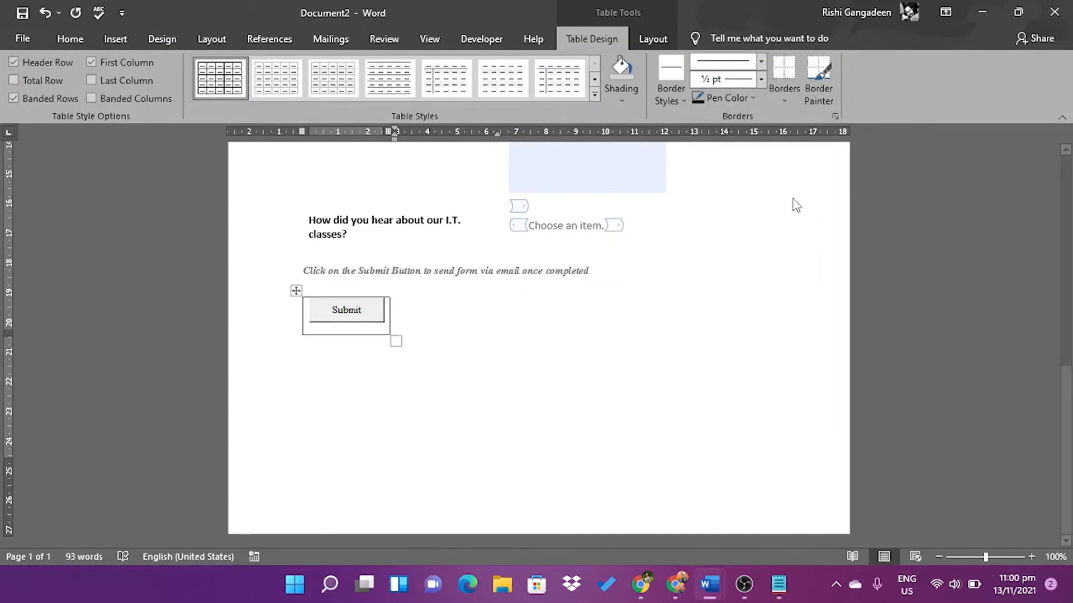
{"action": "left_click", "coordinate": [606, 272]}
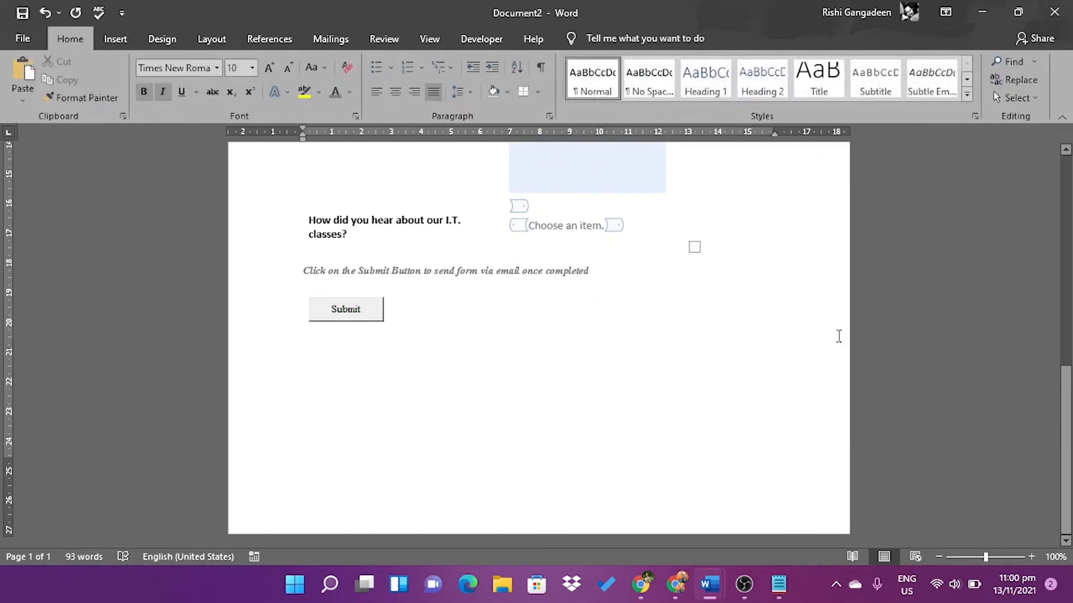
{"action": "left_click_drag", "start_coordinate": [1068, 477], "coordinate": [1071, 241]}
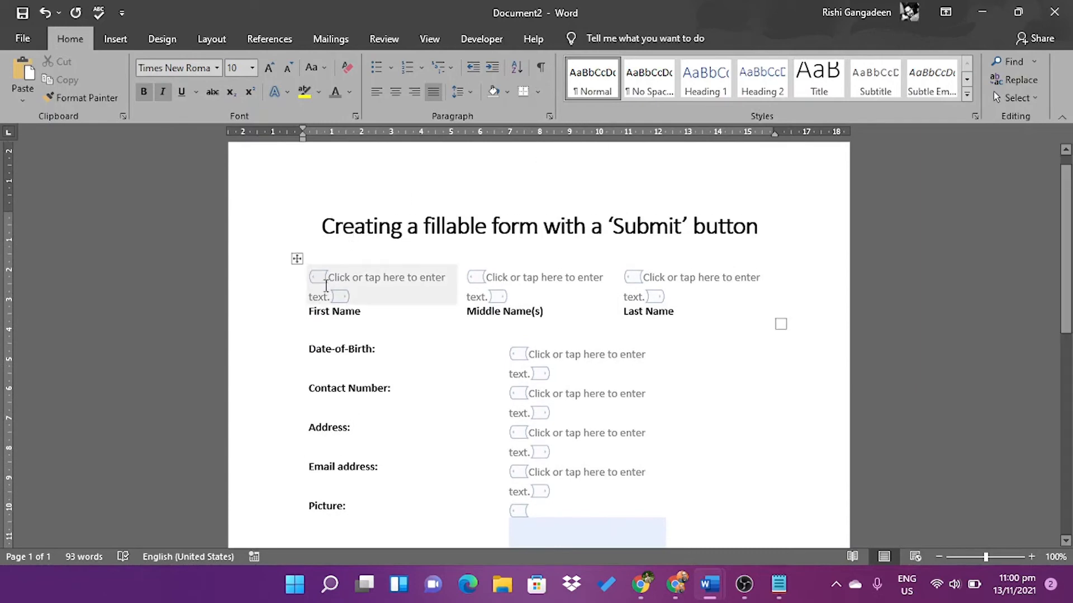
{"action": "left_click", "coordinate": [482, 37]}
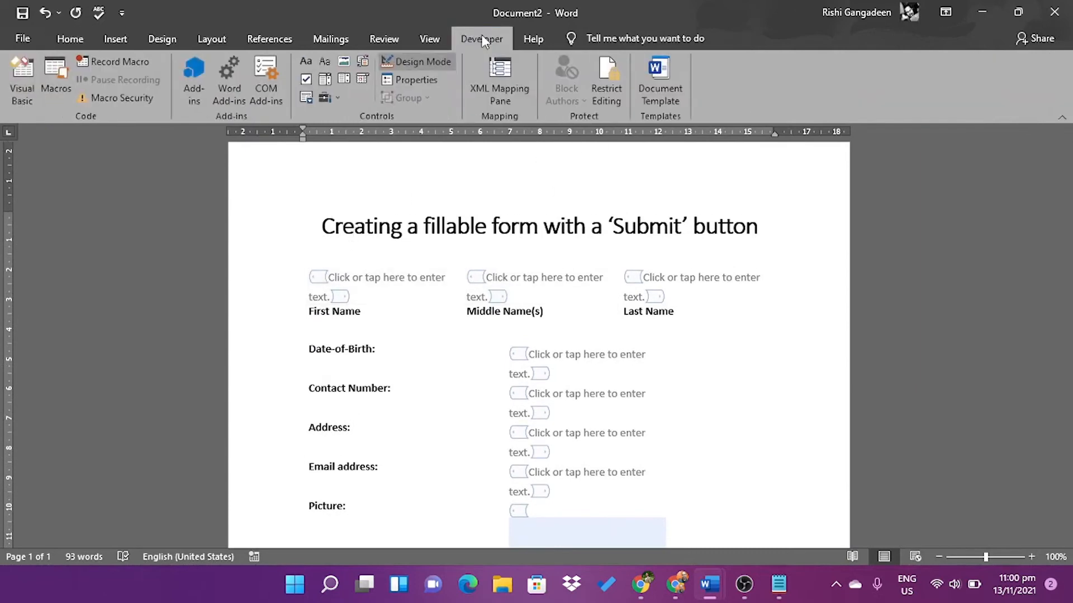
Turn Design Mode off and scroll down to the Submit button
{"action": "left_click", "coordinate": [431, 62]}
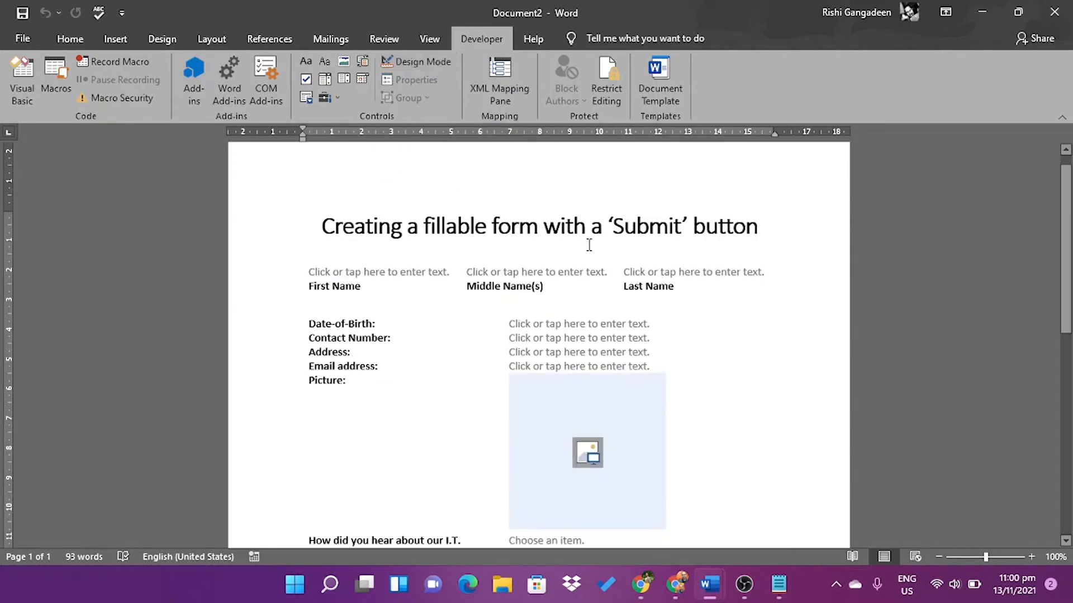
{"action": "left_click_drag", "start_coordinate": [1069, 248], "coordinate": [1067, 383]}
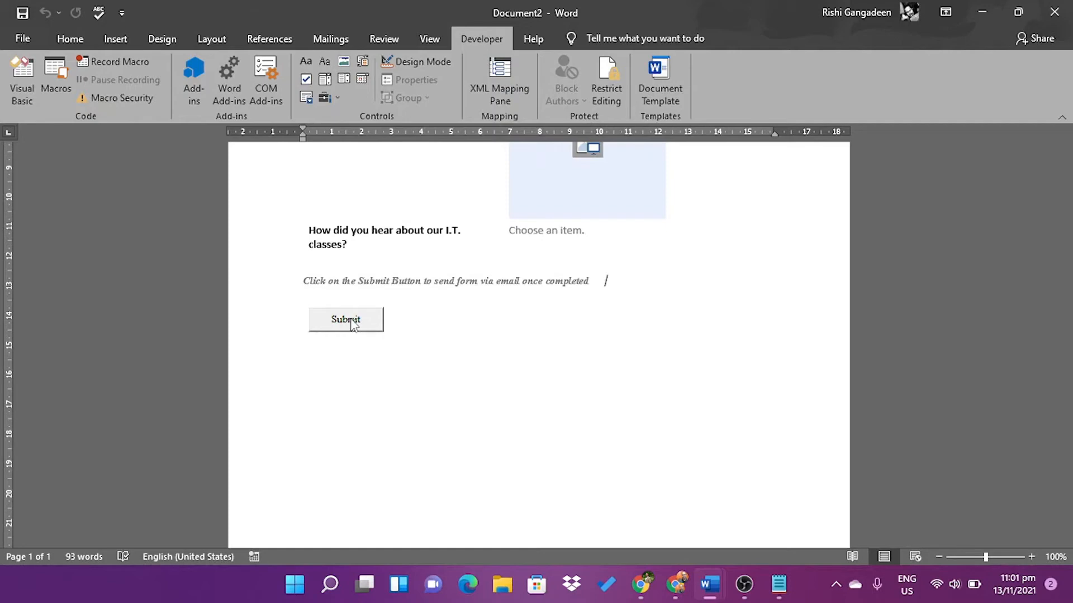
{"action": "scroll", "coordinate": [738, 459], "scroll_direction": "down", "scroll_amount": 5}
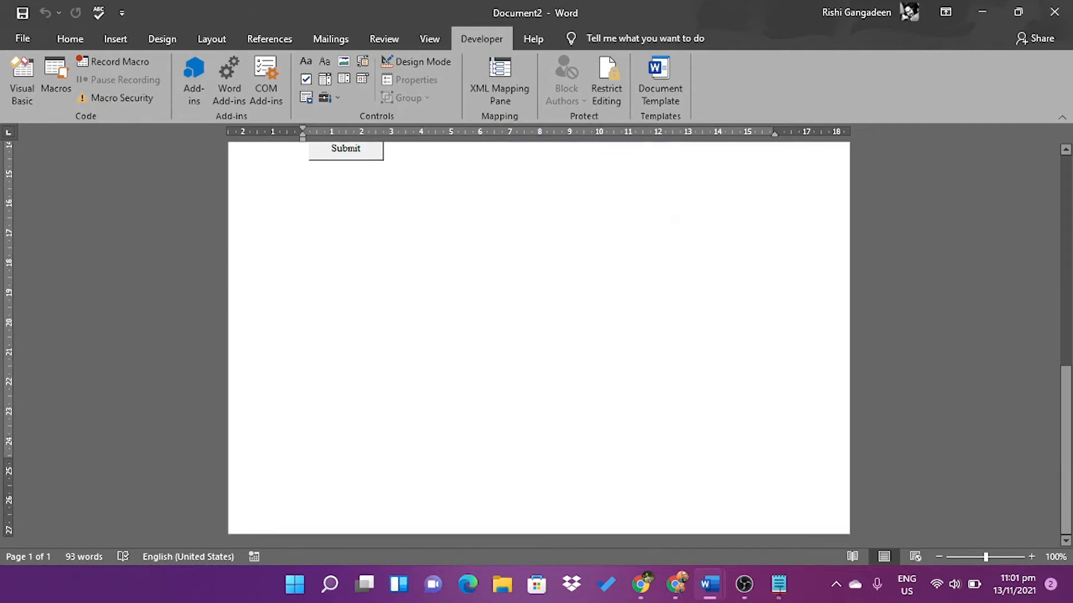
Select all the Outlook email VBA code in Notepad, then minimize Notepad
{"action": "left_click", "coordinate": [780, 590]}
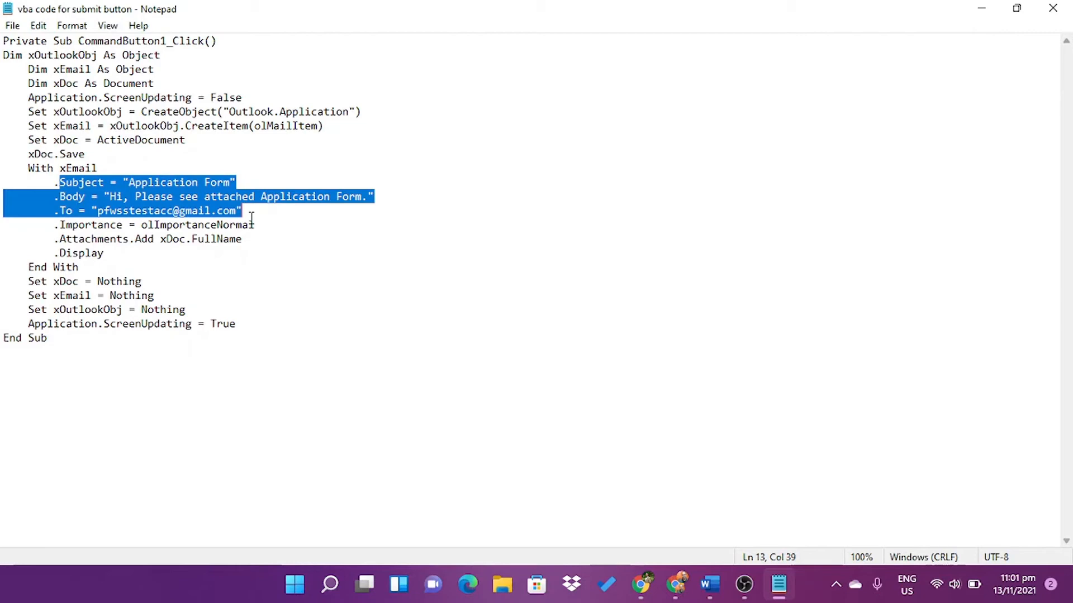
{"action": "left_click_drag", "start_coordinate": [3, 41], "coordinate": [123, 378]}
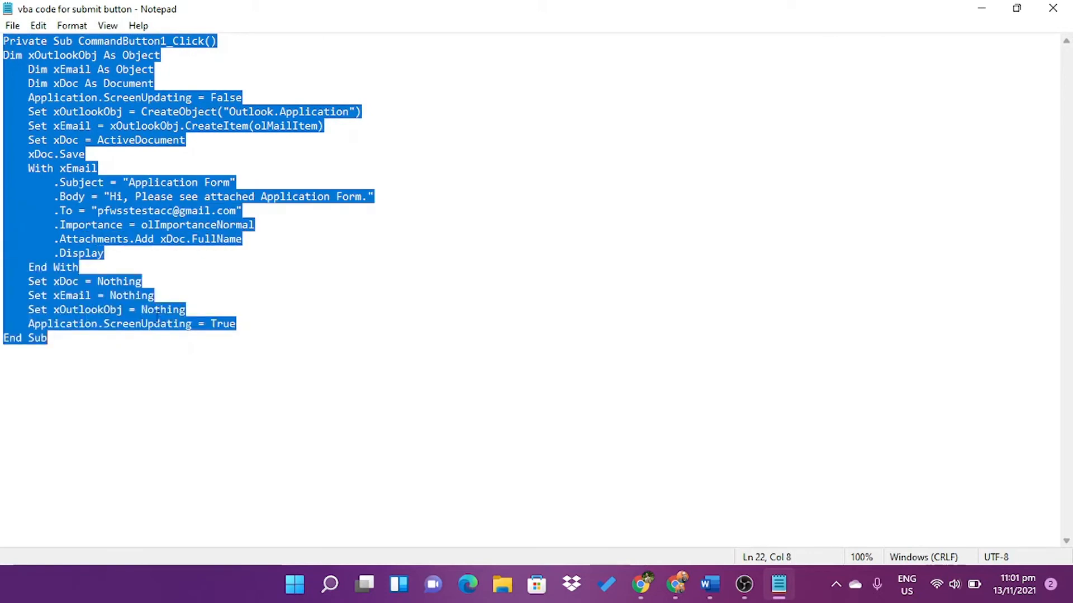
{"action": "left_click", "coordinate": [984, 9]}
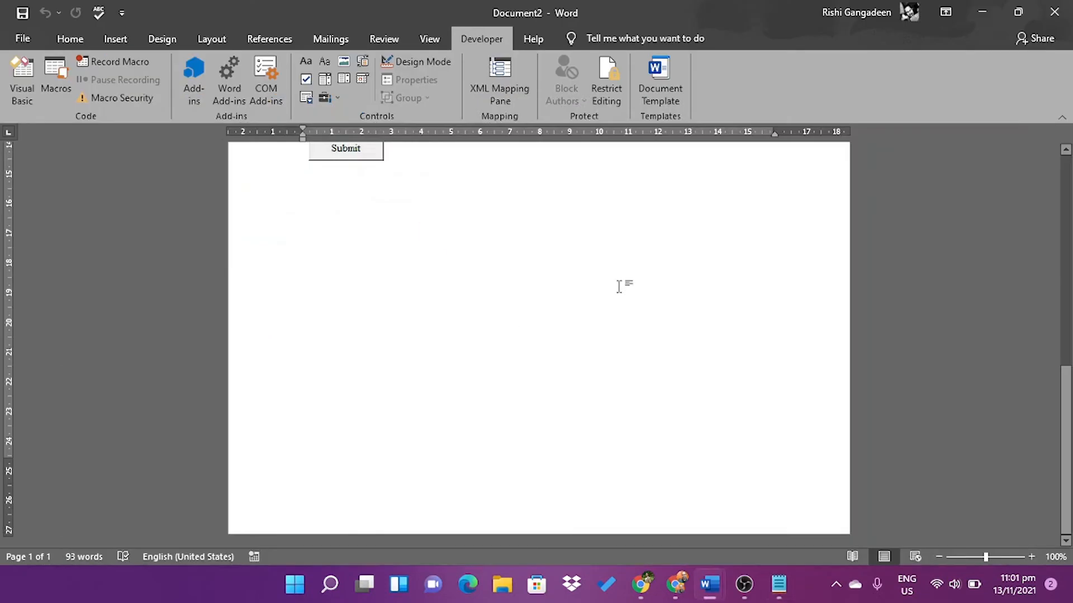
Save to PFWSS as Word Macro-Enabled Document 'Creating a fillable form with a command button'
{"action": "left_click_drag", "start_coordinate": [1068, 394], "coordinate": [1068, 334]}
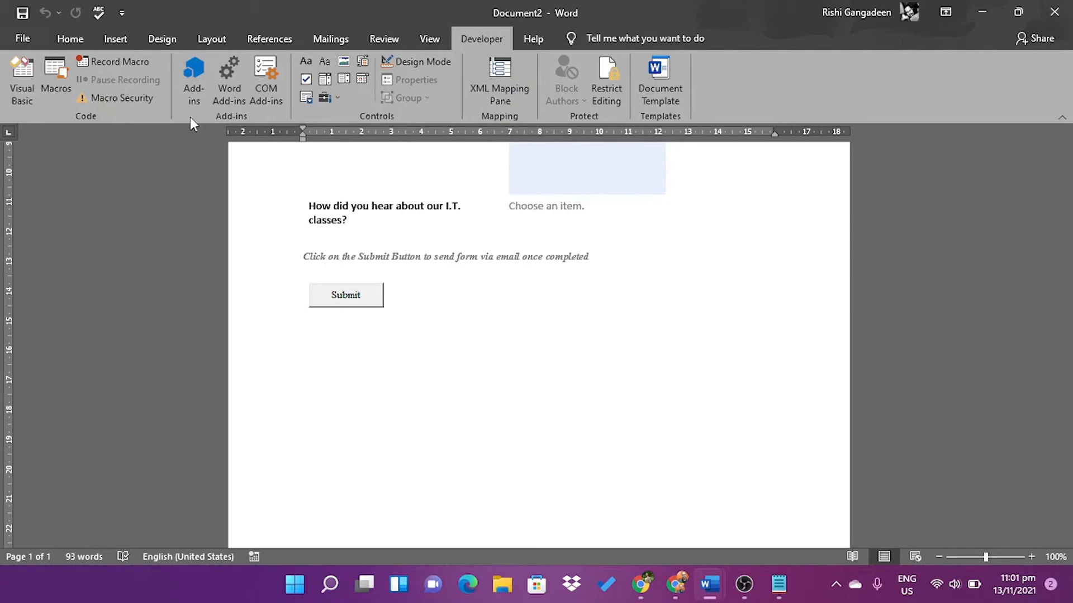
{"action": "left_click", "coordinate": [22, 41]}
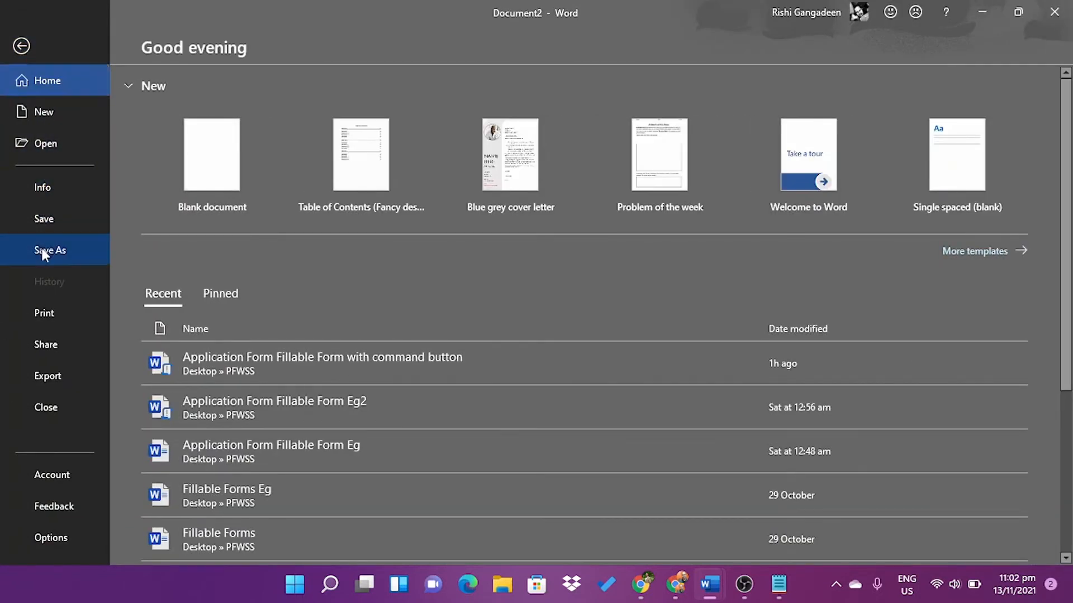
{"action": "left_click", "coordinate": [44, 247]}
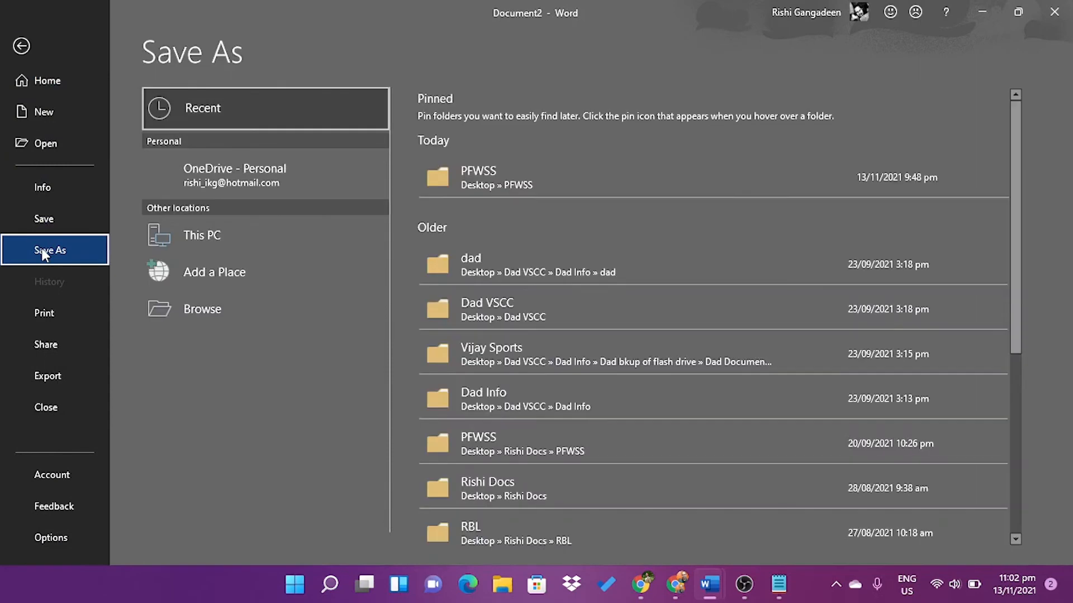
{"action": "left_click", "coordinate": [482, 179]}
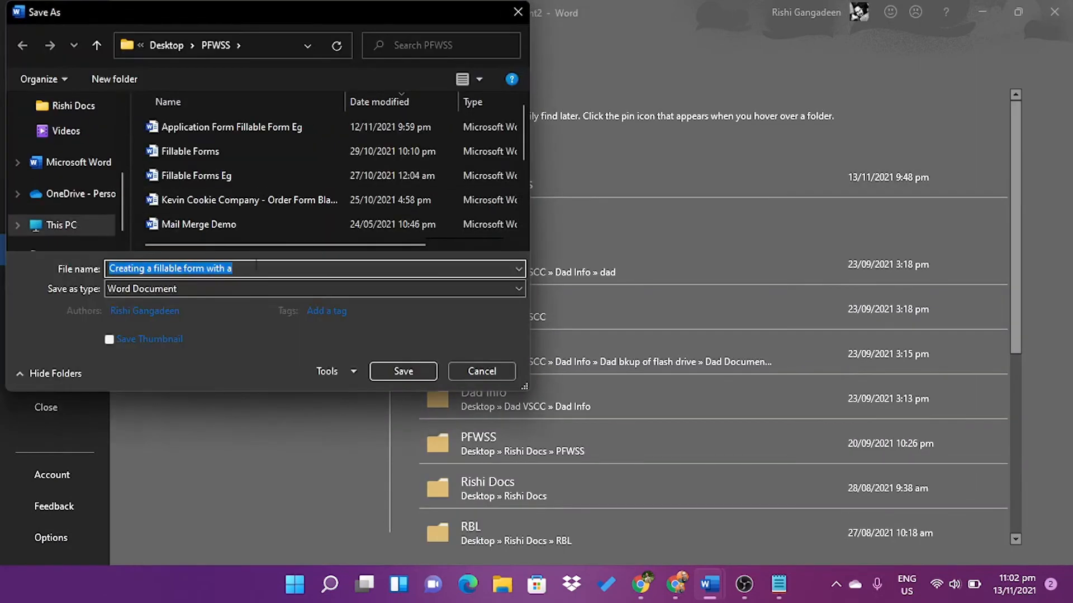
{"action": "left_click", "coordinate": [300, 270]}
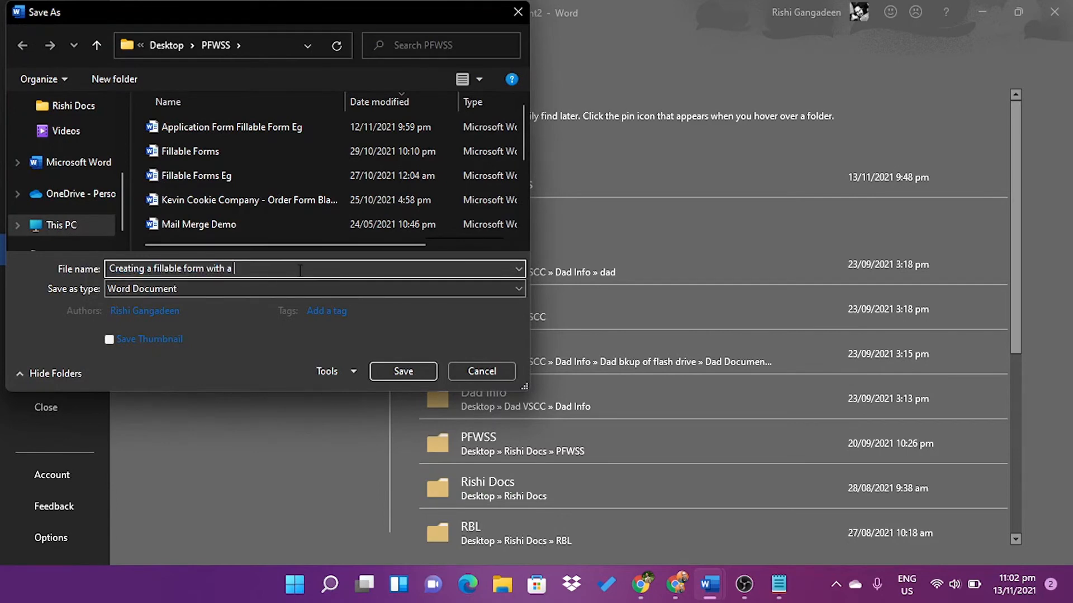
{"action": "type", "text": "command button"}
{"action": "left_click", "coordinate": [263, 288]}
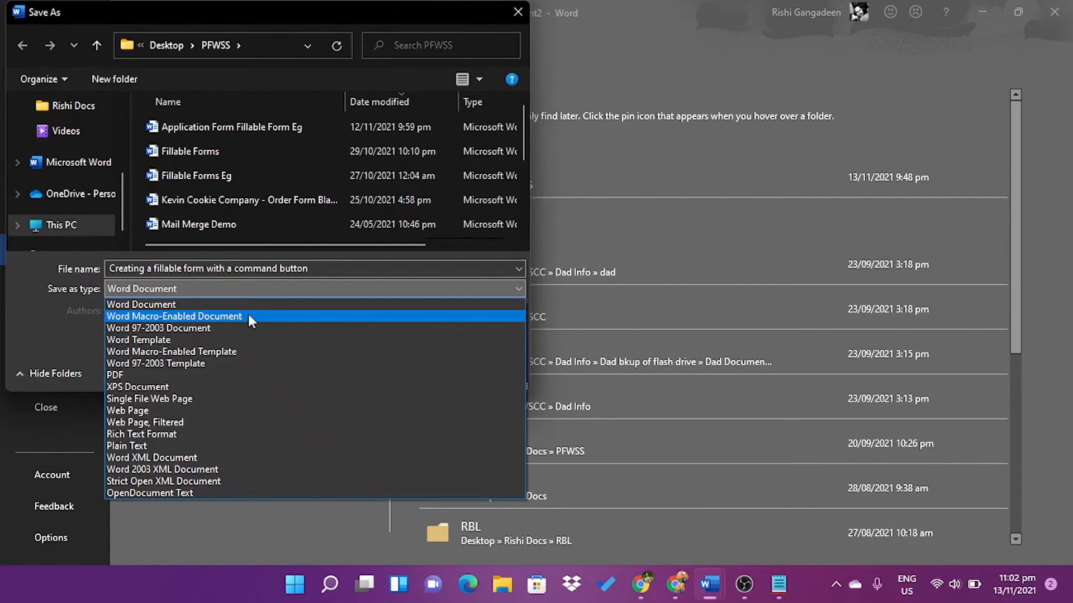
{"action": "left_click", "coordinate": [196, 320]}
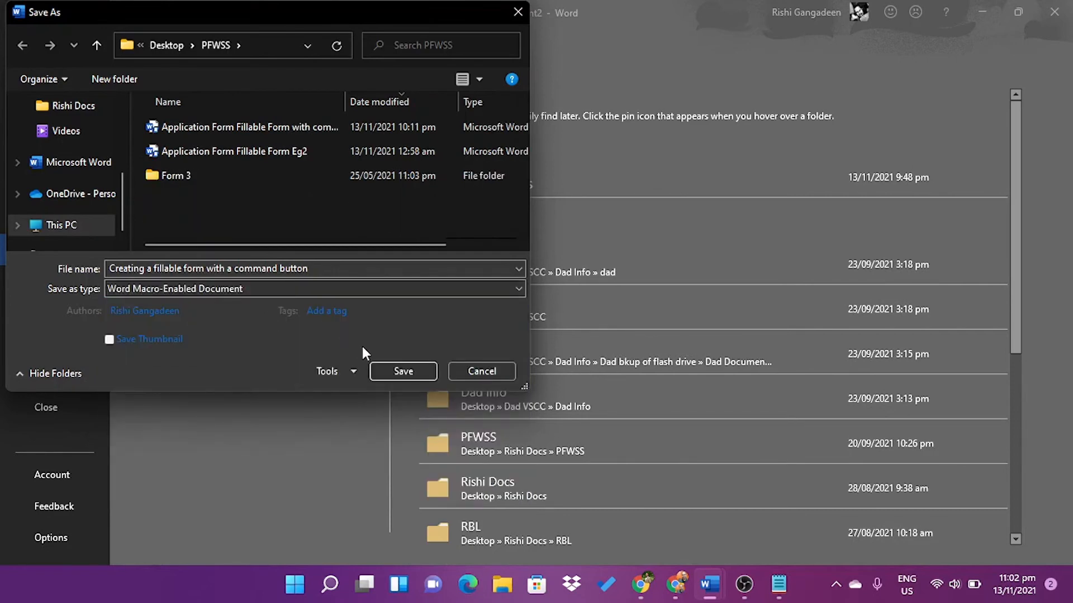
{"action": "left_click", "coordinate": [397, 370]}
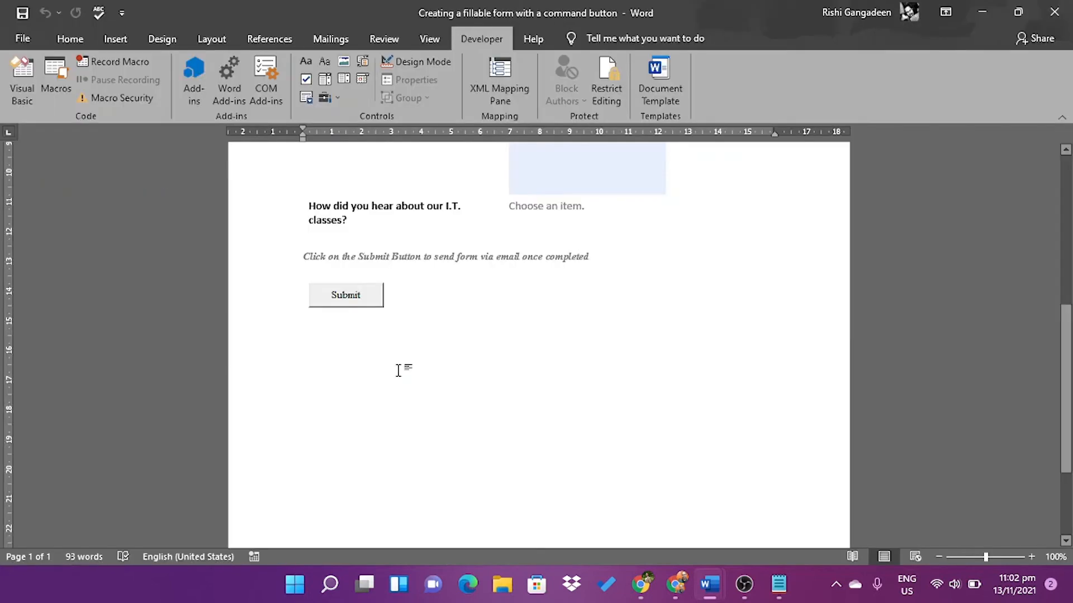
Turn Design Mode on and paste the Outlook email macro into the Submit button's Click procedure
{"action": "left_click", "coordinate": [357, 303]}
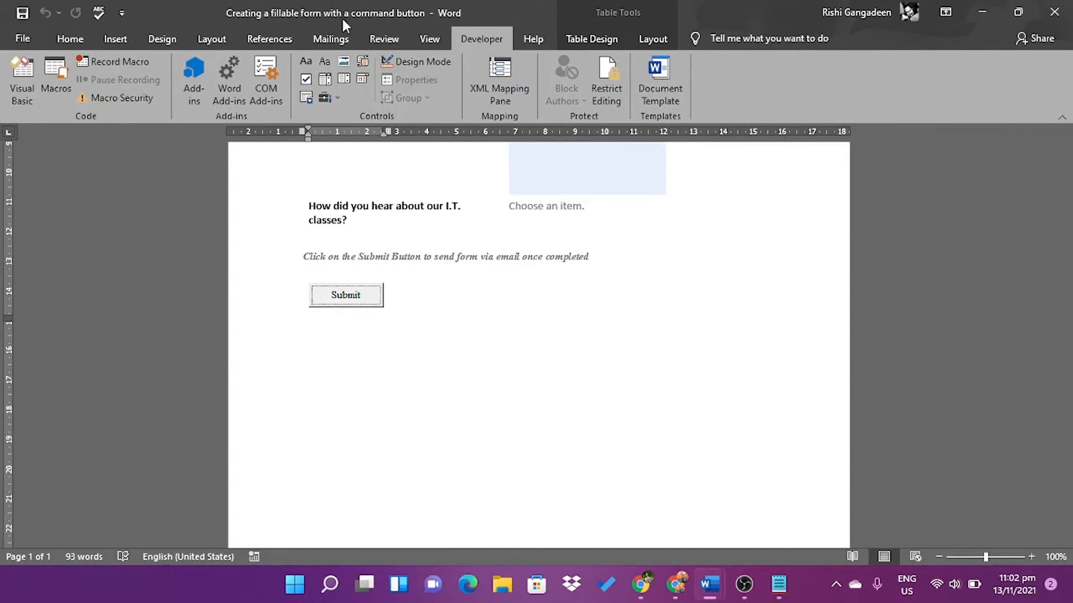
{"action": "left_click", "coordinate": [418, 62]}
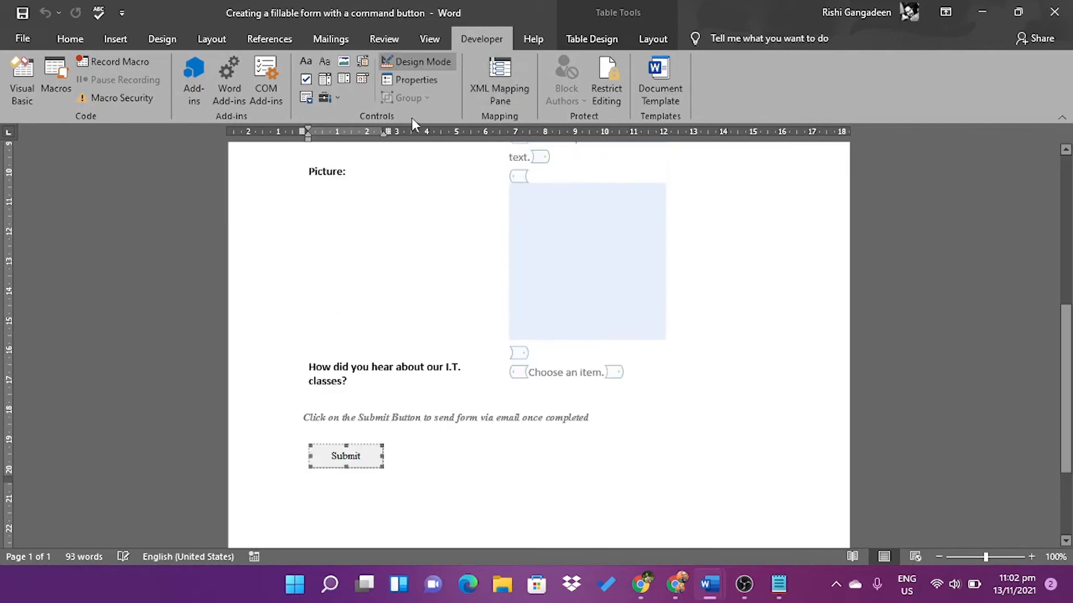
{"action": "double_click", "coordinate": [351, 460]}
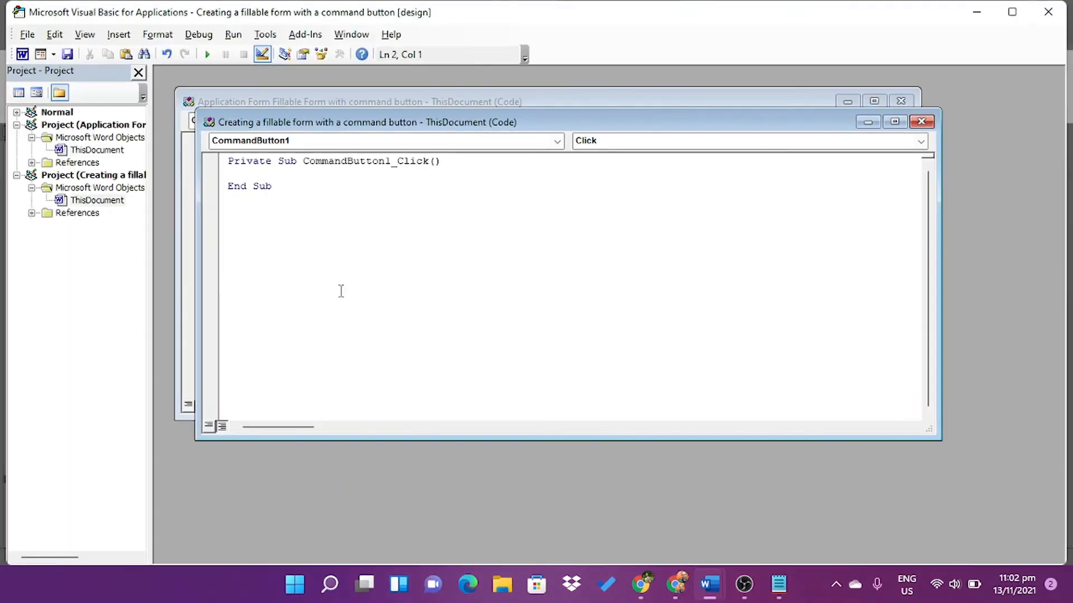
{"action": "left_click_drag", "start_coordinate": [277, 189], "coordinate": [231, 152]}
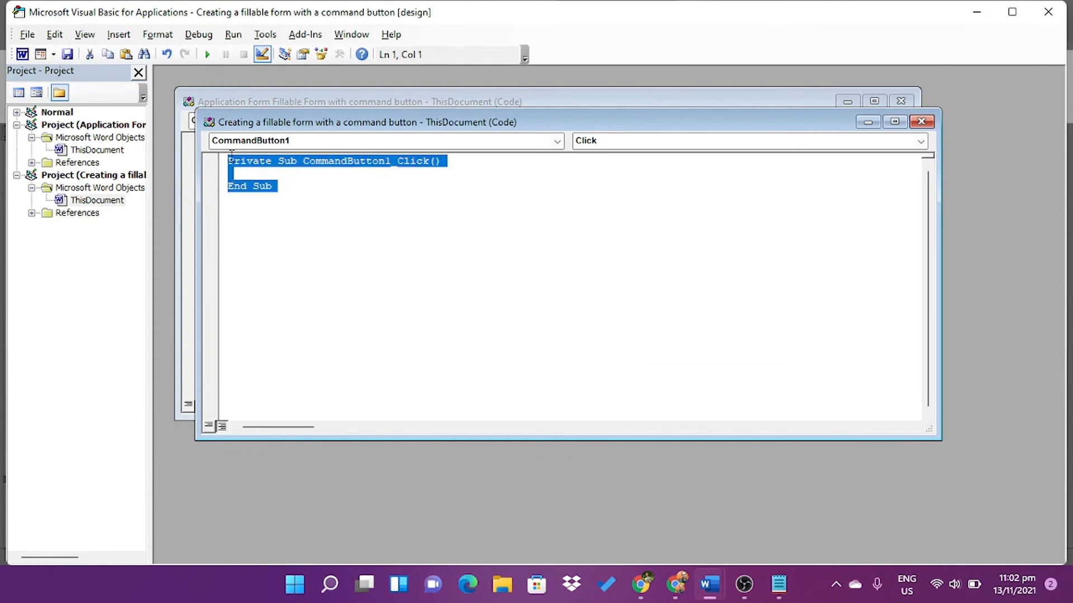
{"action": "key", "text": "ctrl+v"}
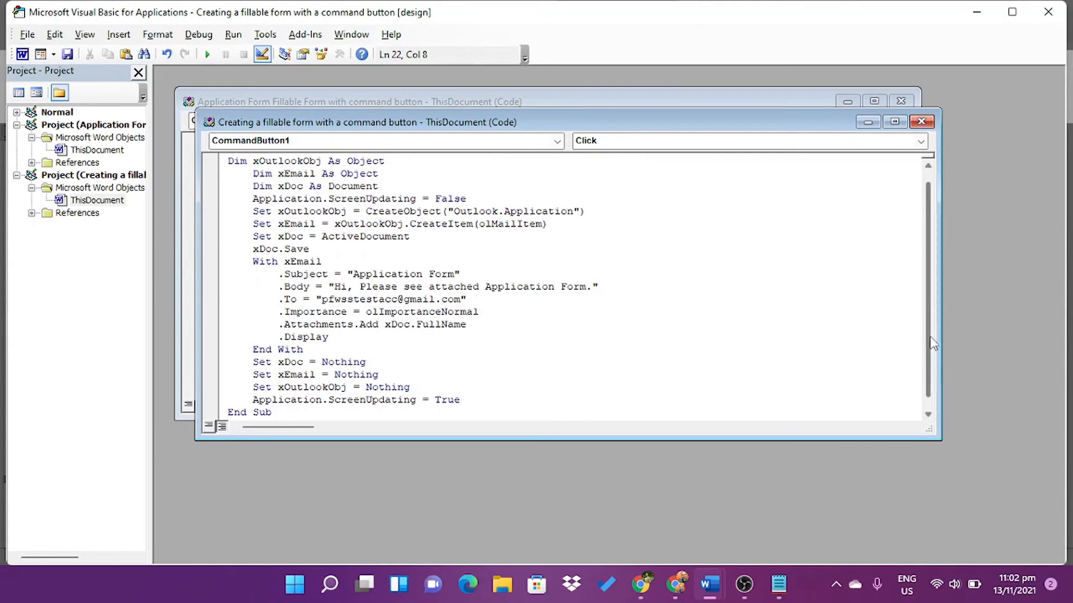
Select the .Subject, .Body and .To lines for review, then close the VBA editor
{"action": "scroll", "coordinate": [929, 364], "scroll_direction": "down", "scroll_amount": 1}
{"action": "scroll", "coordinate": [931, 339], "scroll_direction": "up", "scroll_amount": 1}
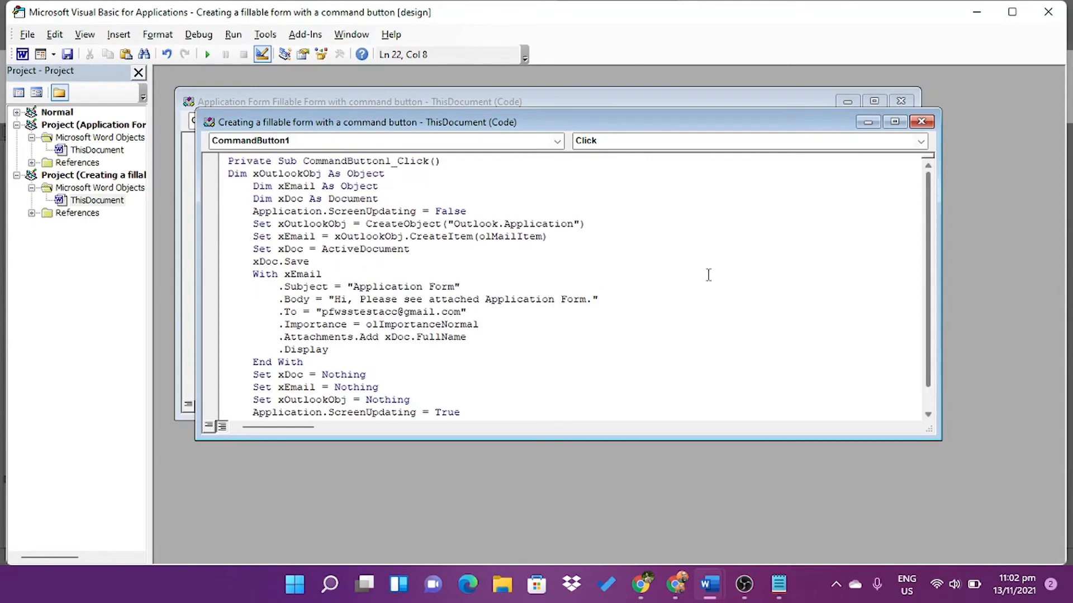
{"action": "left_click", "coordinate": [282, 289]}
{"action": "left_click_drag", "start_coordinate": [282, 289], "coordinate": [499, 310]}
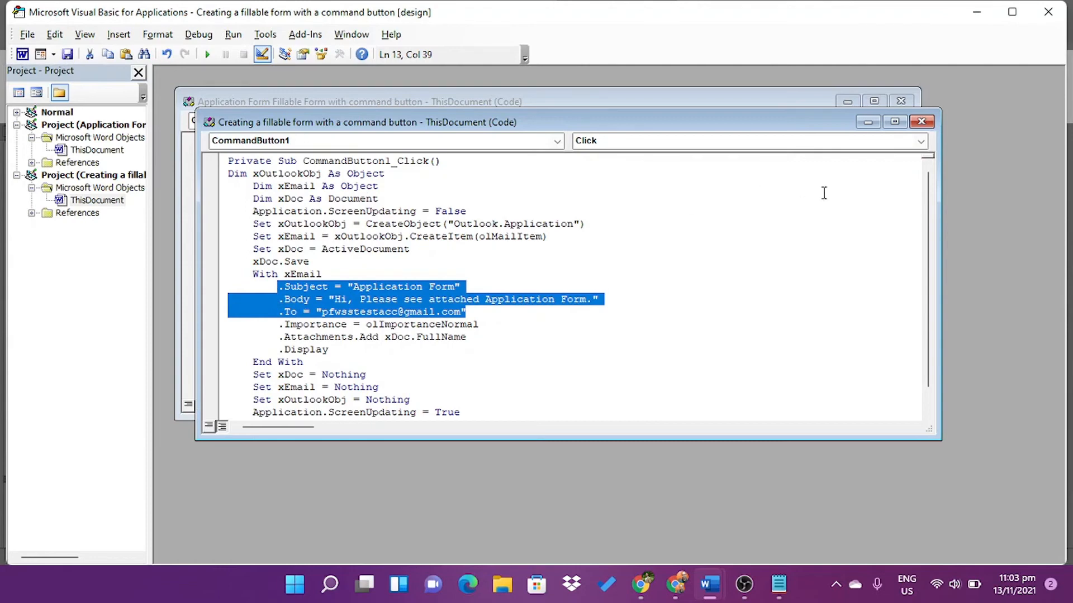
{"action": "left_click", "coordinate": [1056, 16]}
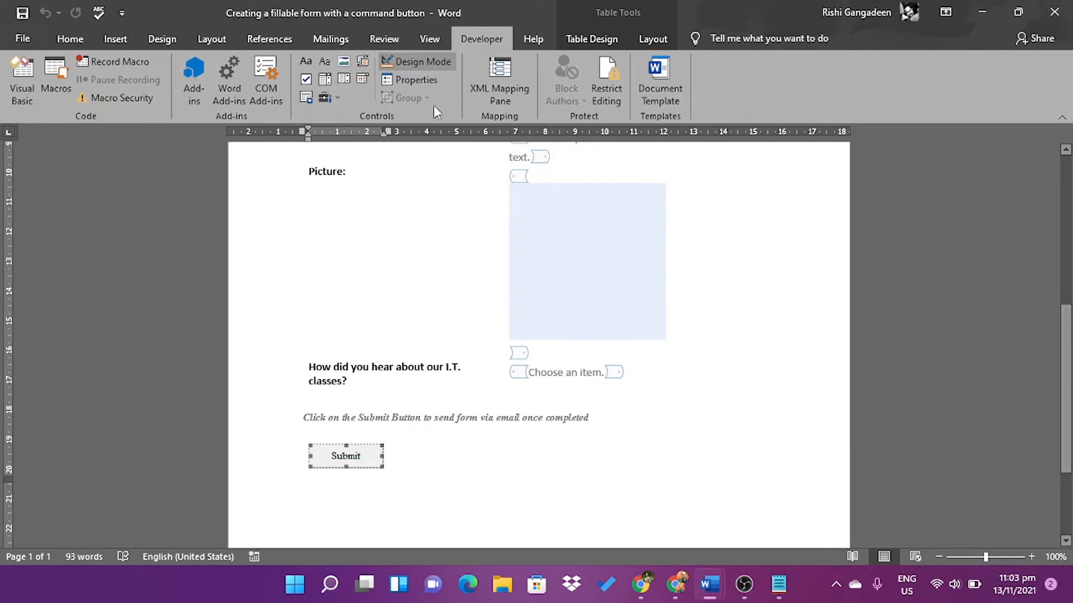
Turn off Design Mode and scroll back to the top of the form
{"action": "left_click", "coordinate": [418, 61]}
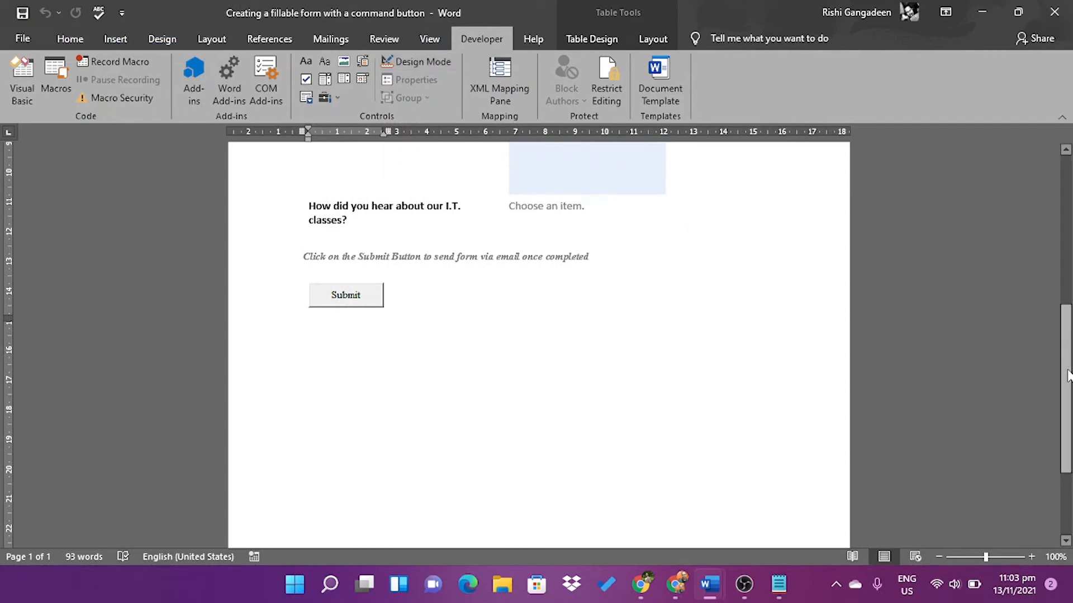
{"action": "left_click_drag", "start_coordinate": [1068, 372], "coordinate": [1071, 279]}
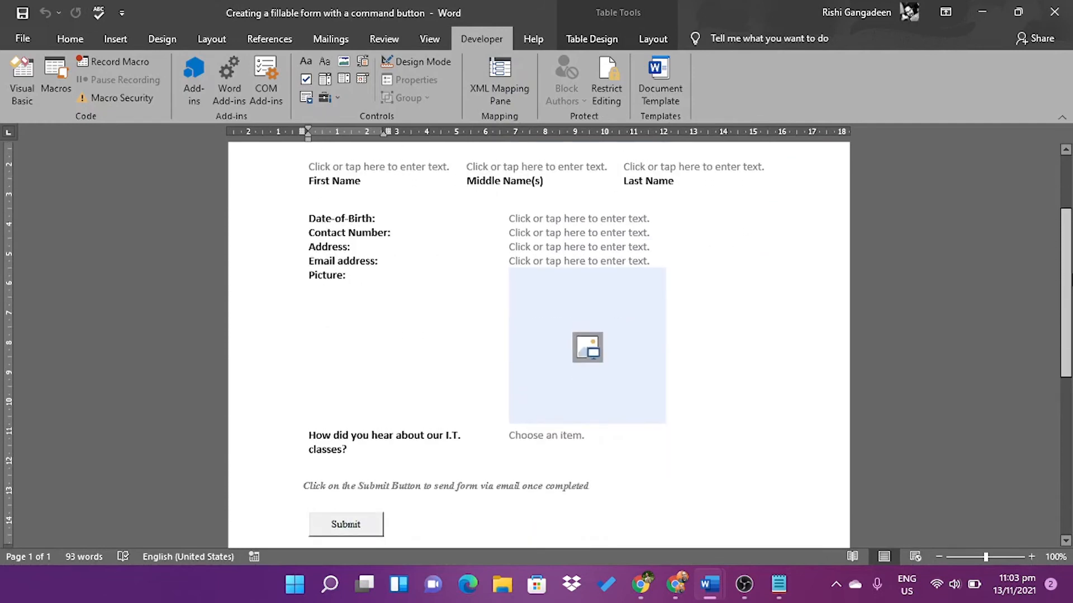
{"action": "scroll", "coordinate": [538, 345], "scroll_direction": "up", "scroll_amount": 1}
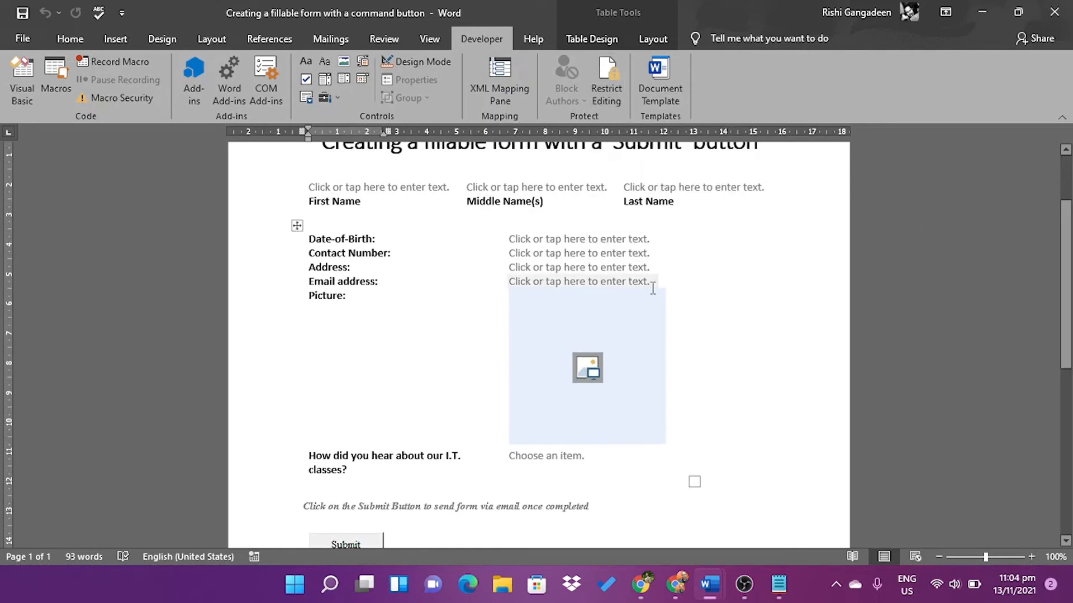
Justify all of the form's text and set its line spacing to 1.5
{"action": "key", "text": "ctrl+a"}
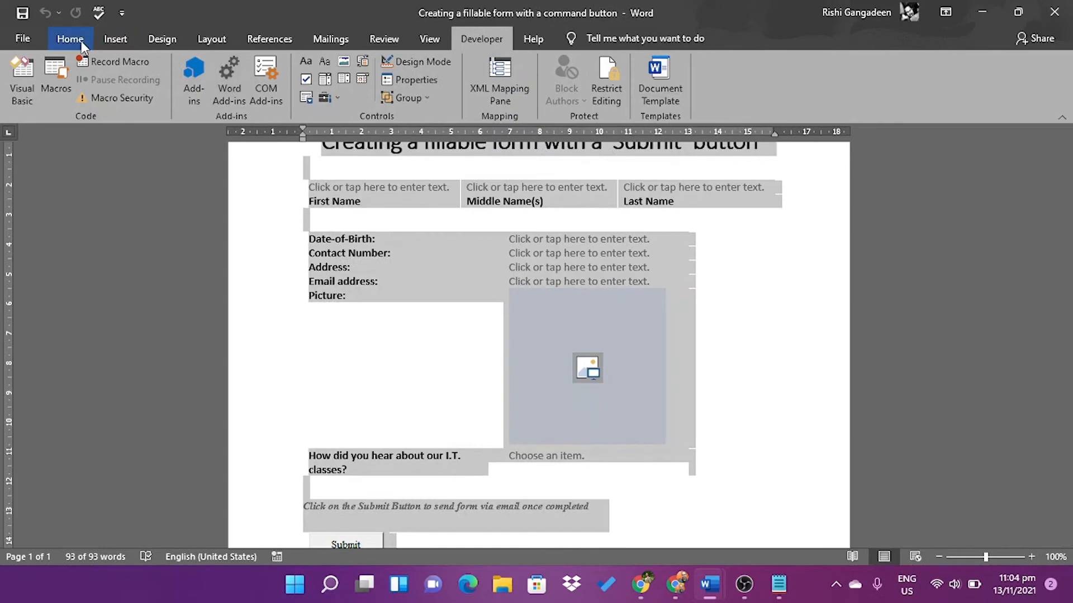
{"action": "left_click", "coordinate": [70, 38]}
{"action": "left_click", "coordinate": [441, 92]}
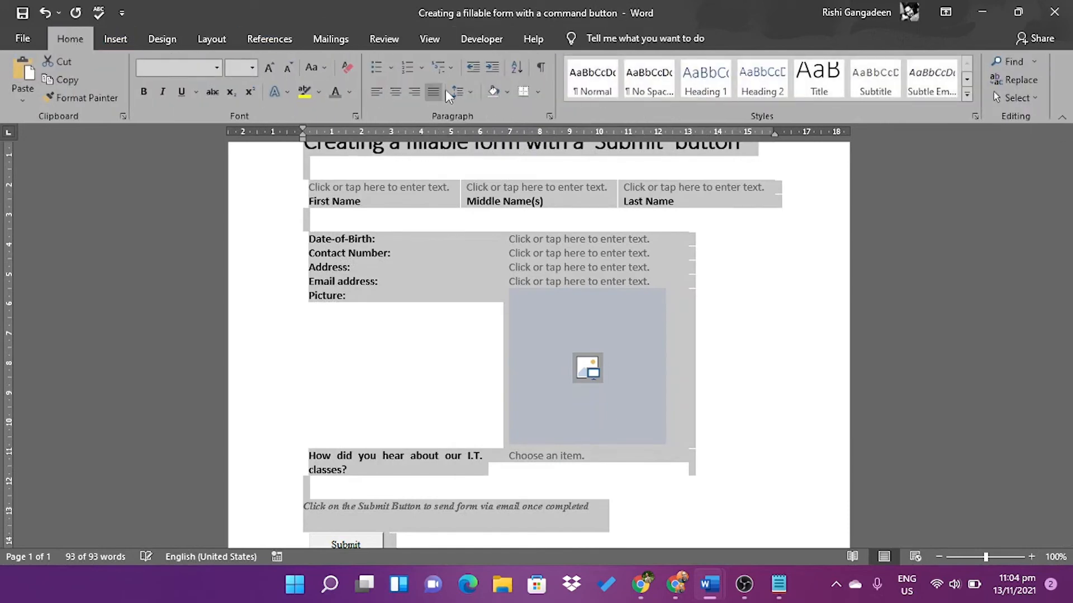
{"action": "left_click", "coordinate": [457, 92]}
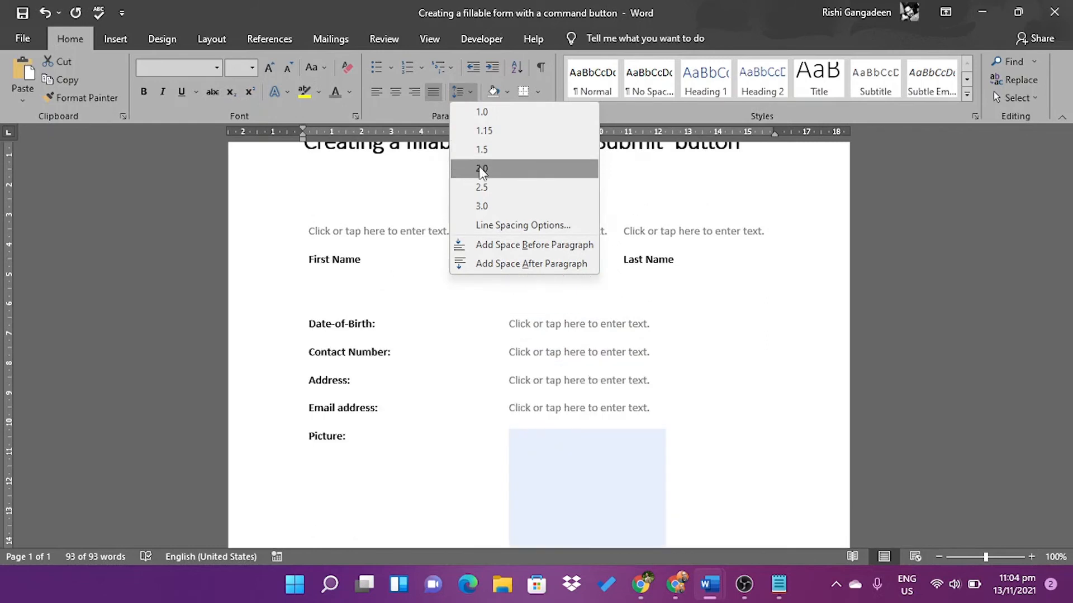
{"action": "left_click", "coordinate": [482, 149]}
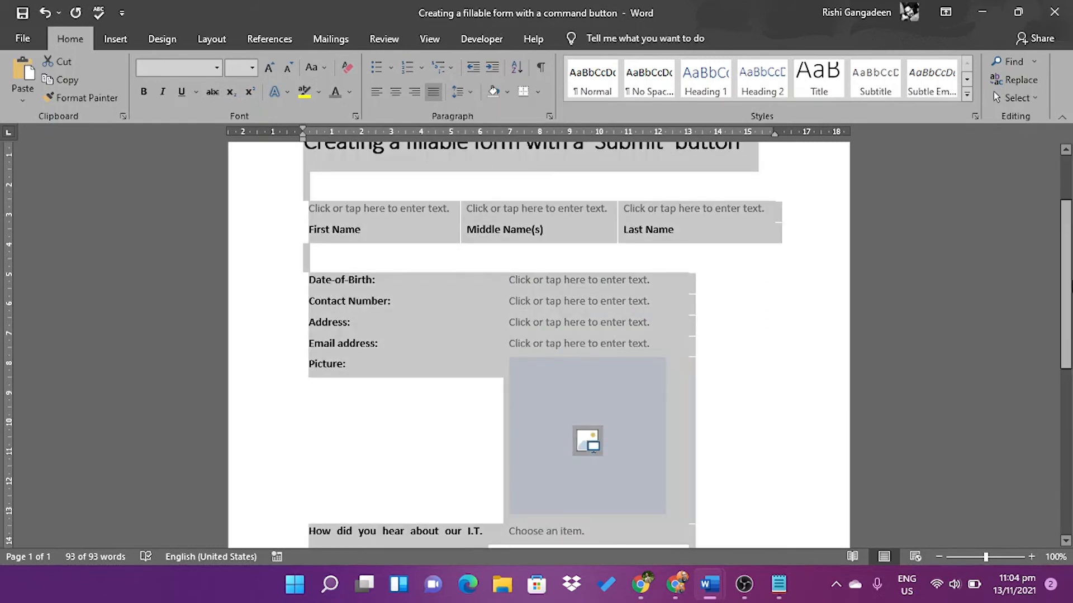
{"action": "scroll", "coordinate": [539, 345], "scroll_direction": "down", "scroll_amount": 10}
{"action": "scroll", "coordinate": [539, 345], "scroll_direction": "up", "scroll_amount": 4}
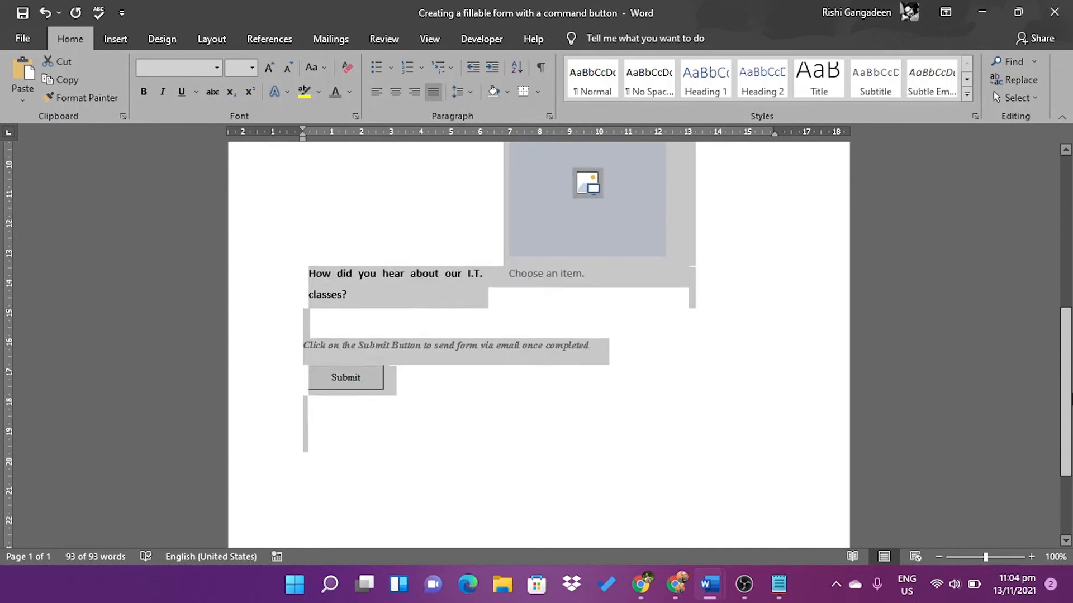
{"action": "left_click", "coordinate": [606, 349]}
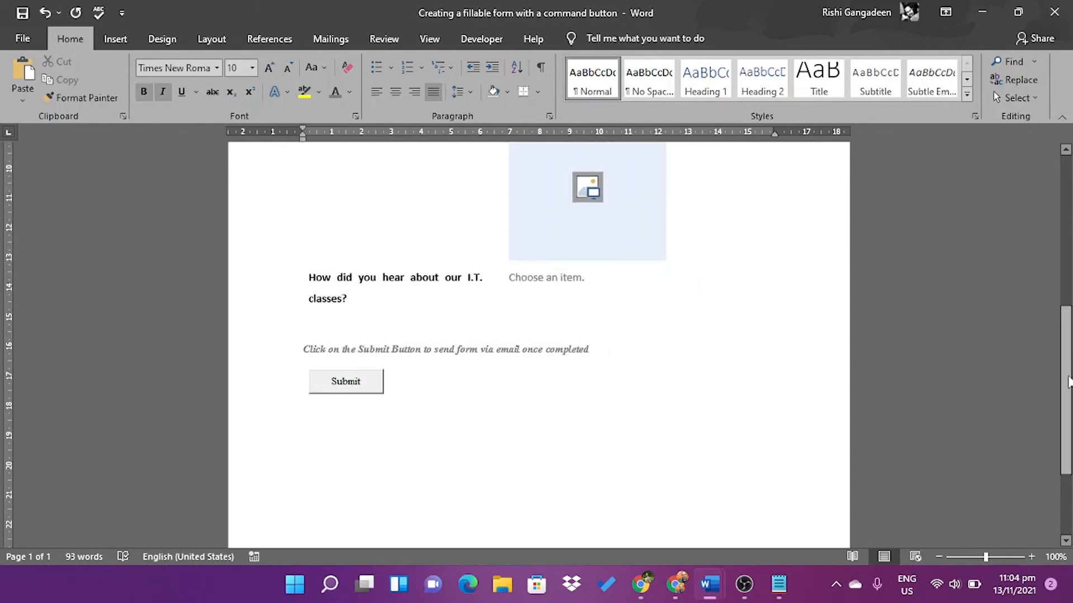
{"action": "scroll", "coordinate": [1069, 382], "scroll_direction": "up", "scroll_amount": 5}
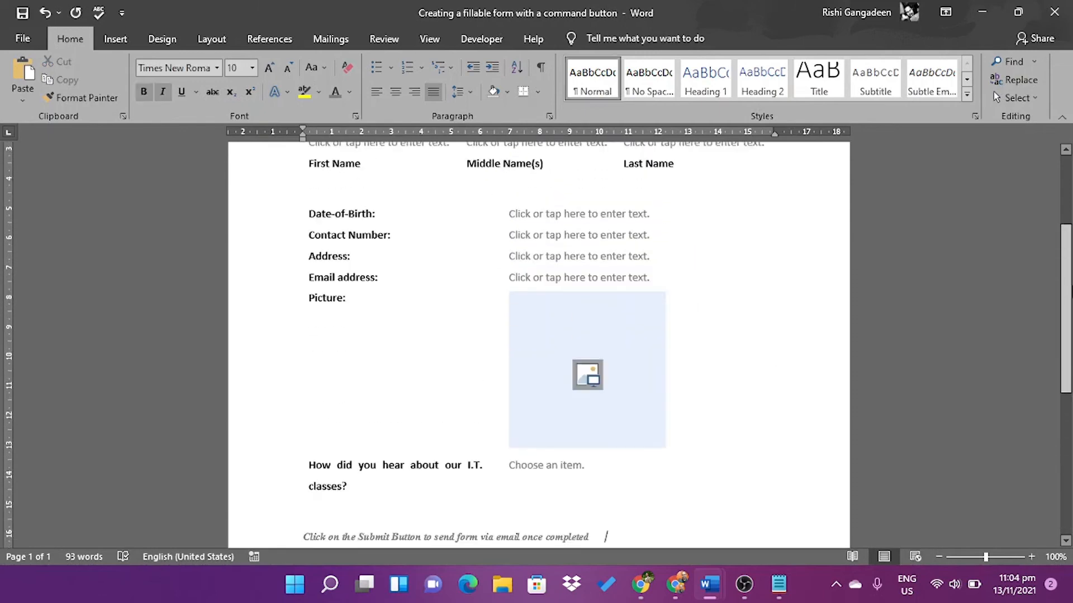
Restrict editing to Filling in forms and enforce protection without a password
{"action": "left_click", "coordinate": [479, 40]}
{"action": "left_click", "coordinate": [606, 85]}
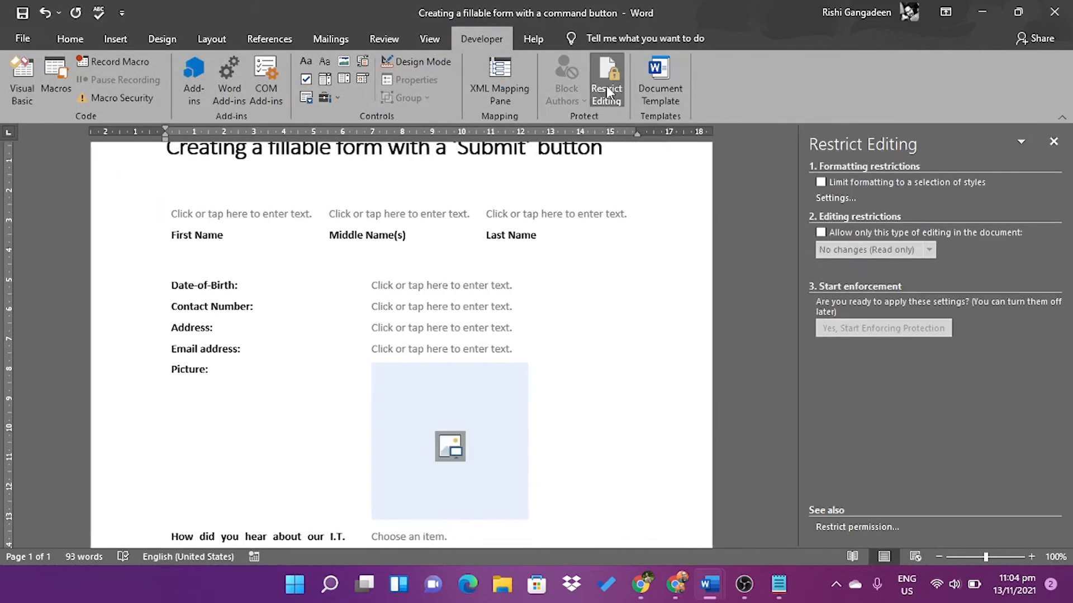
{"action": "left_click", "coordinate": [821, 231]}
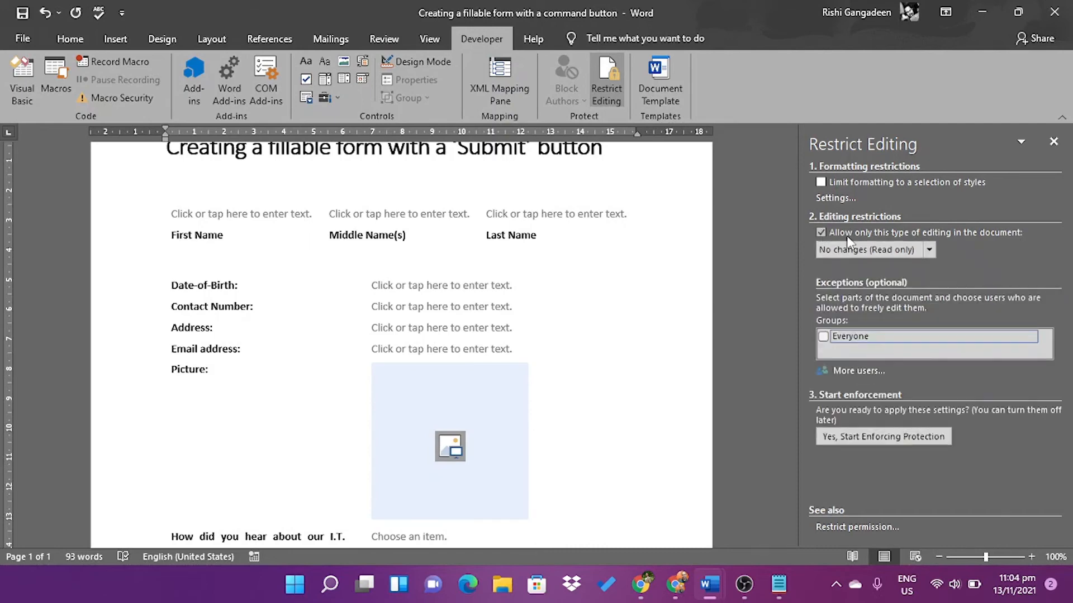
{"action": "left_click", "coordinate": [929, 250]}
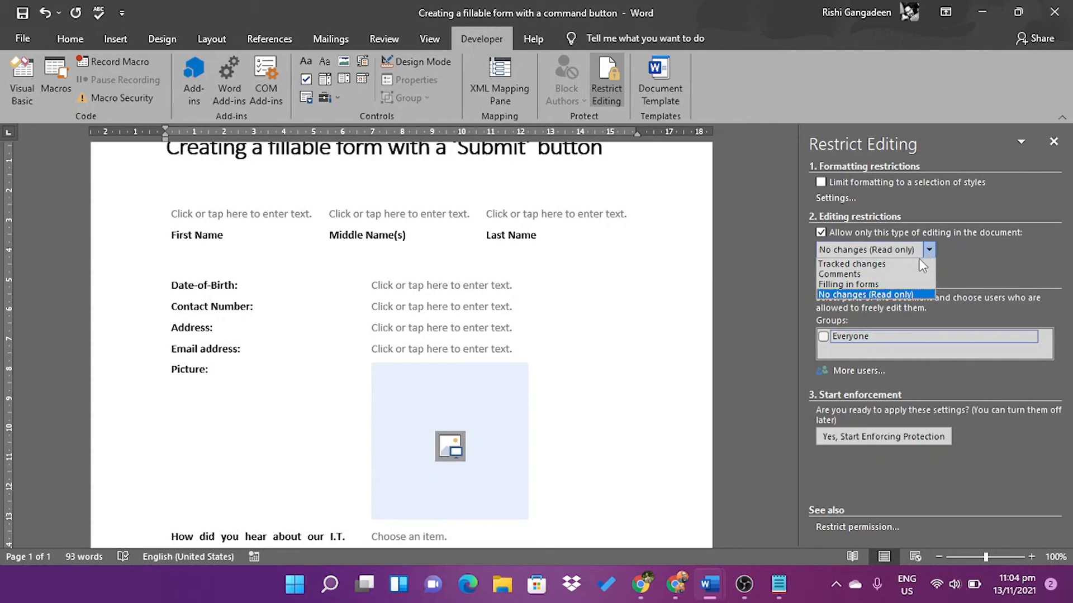
{"action": "left_click", "coordinate": [886, 285]}
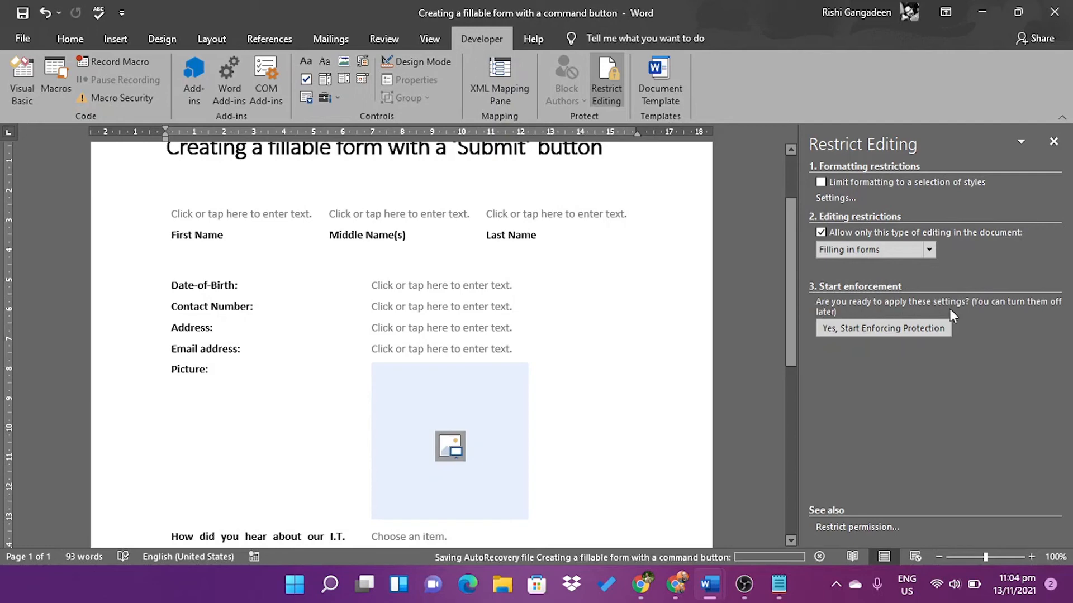
{"action": "left_click", "coordinate": [863, 330]}
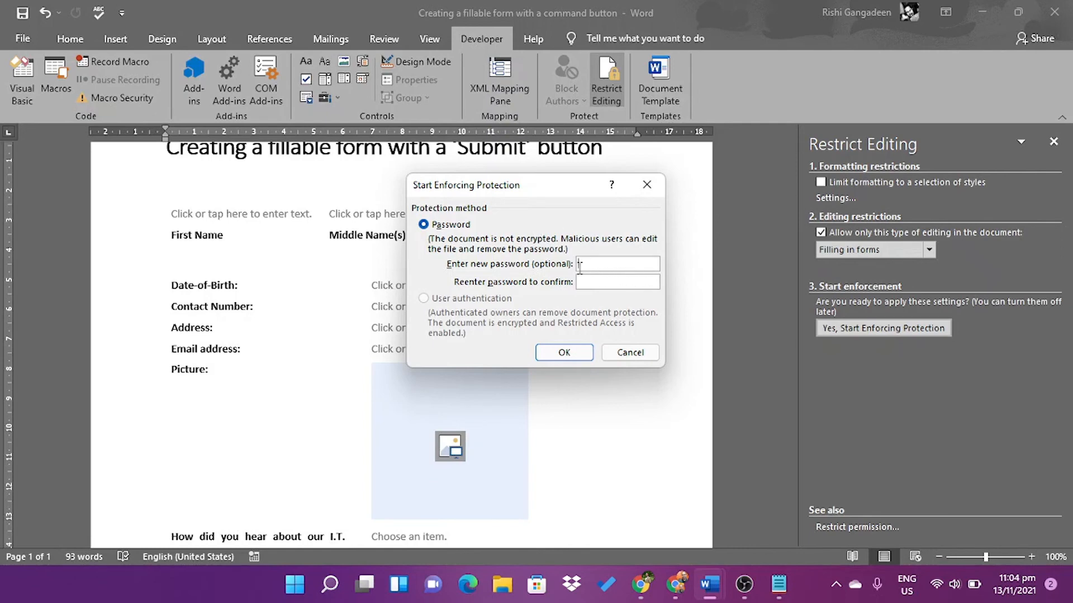
{"action": "left_click", "coordinate": [564, 352]}
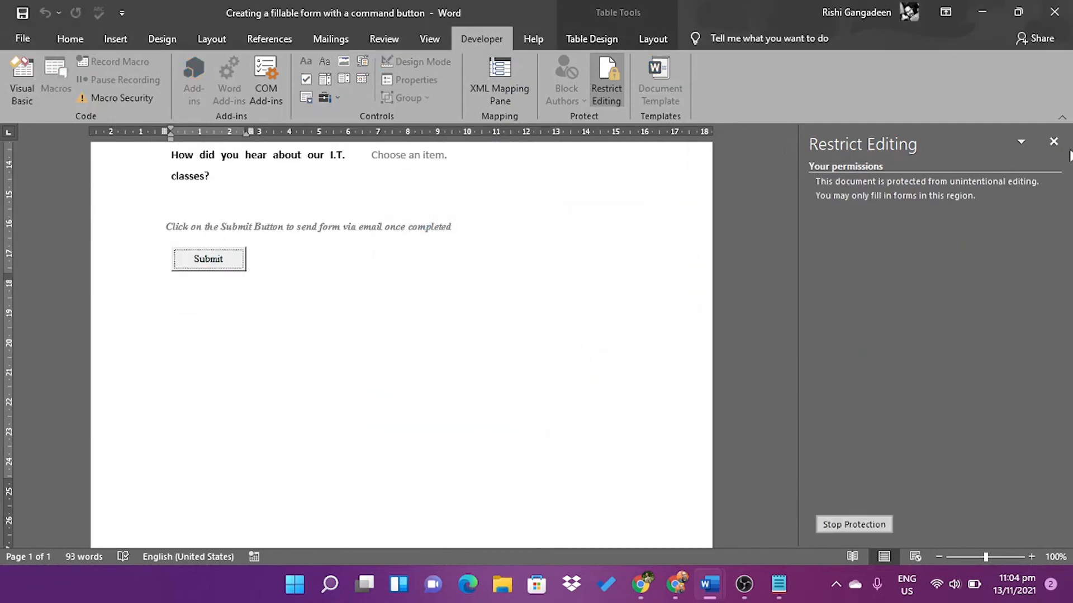
{"action": "left_click", "coordinate": [1053, 142]}
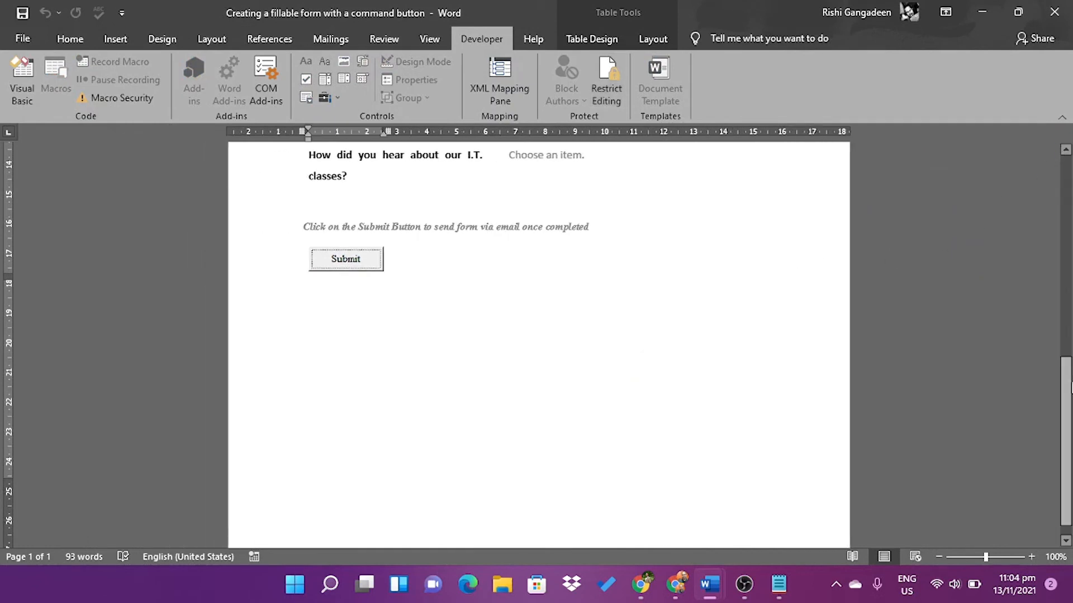
Fill in the First Name, Middle Name(s) and Last Name fields with test names
{"action": "scroll", "coordinate": [407, 257], "scroll_direction": "up", "scroll_amount": 10}
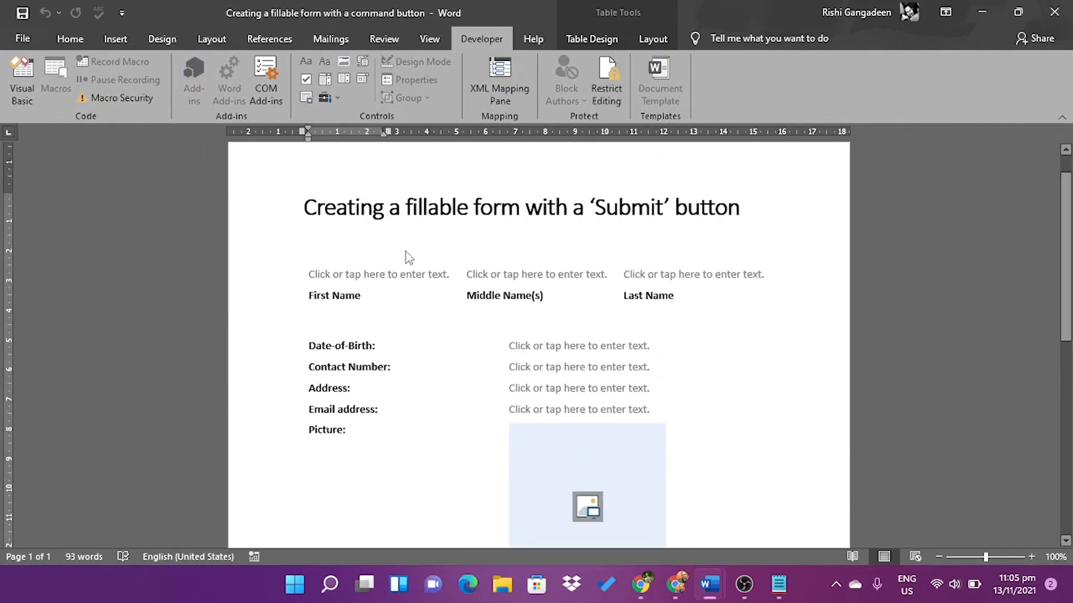
{"action": "key", "text": "Tab"}
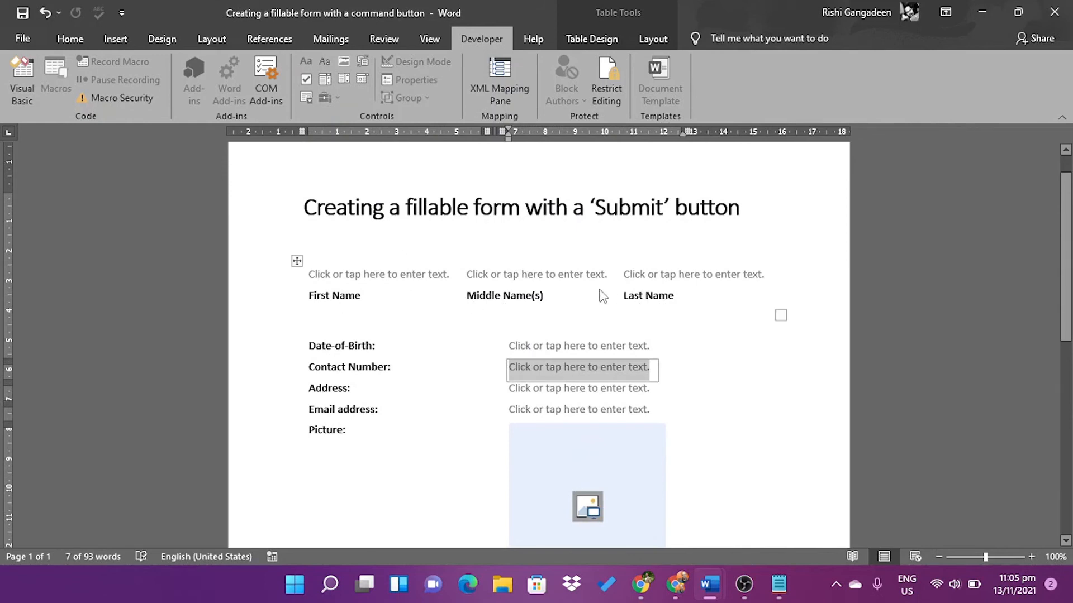
{"action": "left_click", "coordinate": [380, 278]}
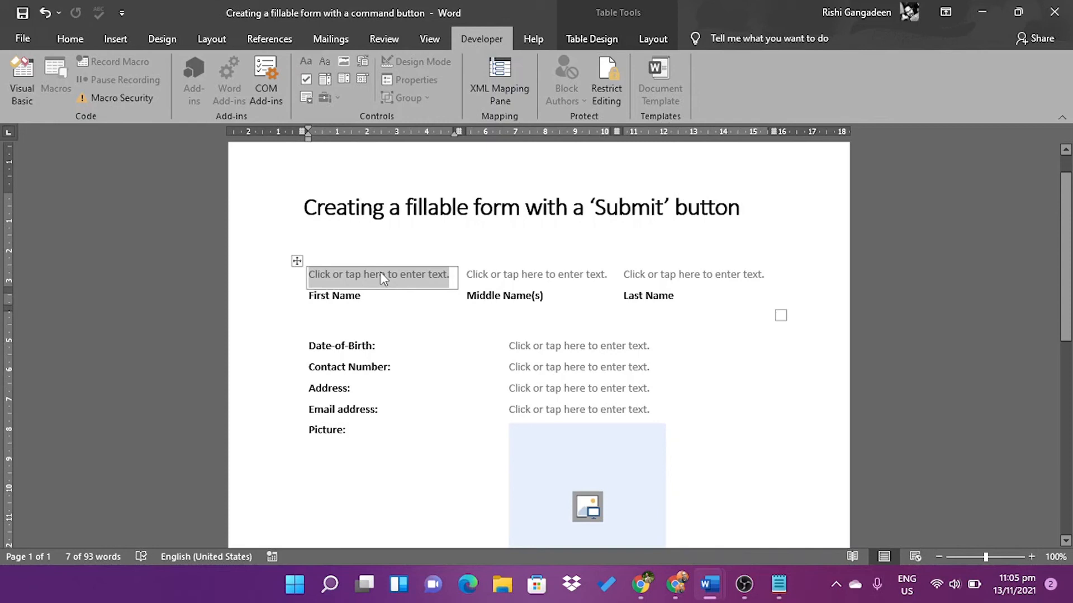
{"action": "key", "text": "Tab"}
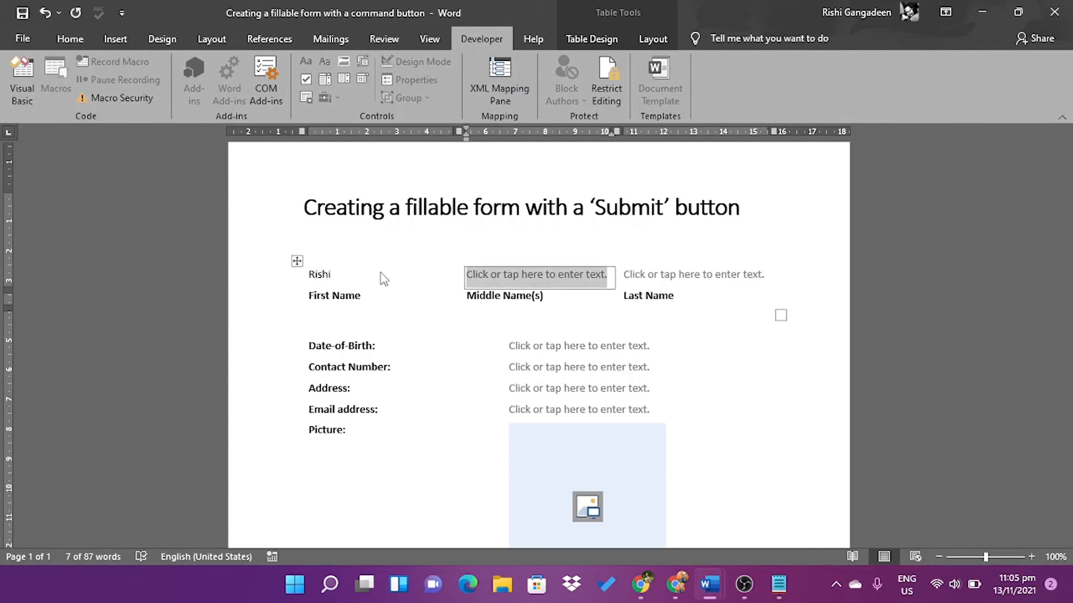
{"action": "key", "text": "Tab"}
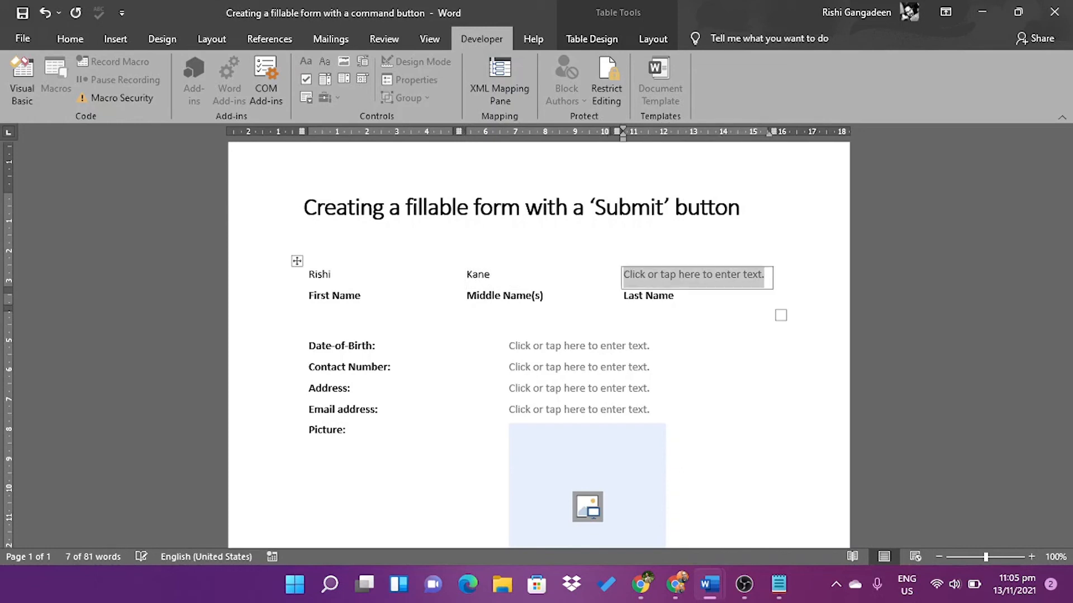
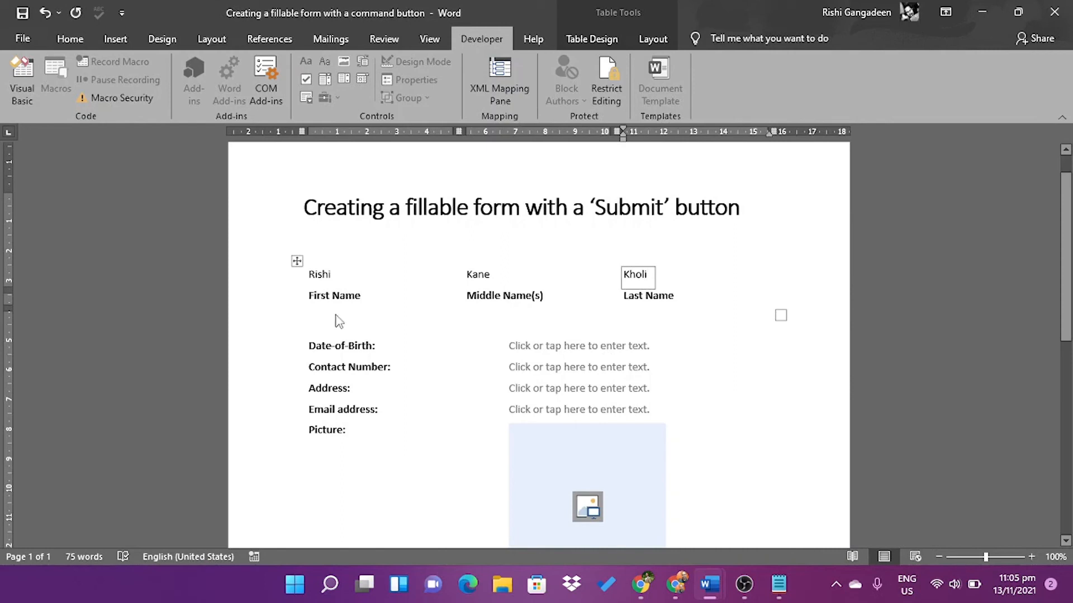
Enter a test date of birth, contact number, address and e-mail address
{"action": "left_click", "coordinate": [530, 353]}
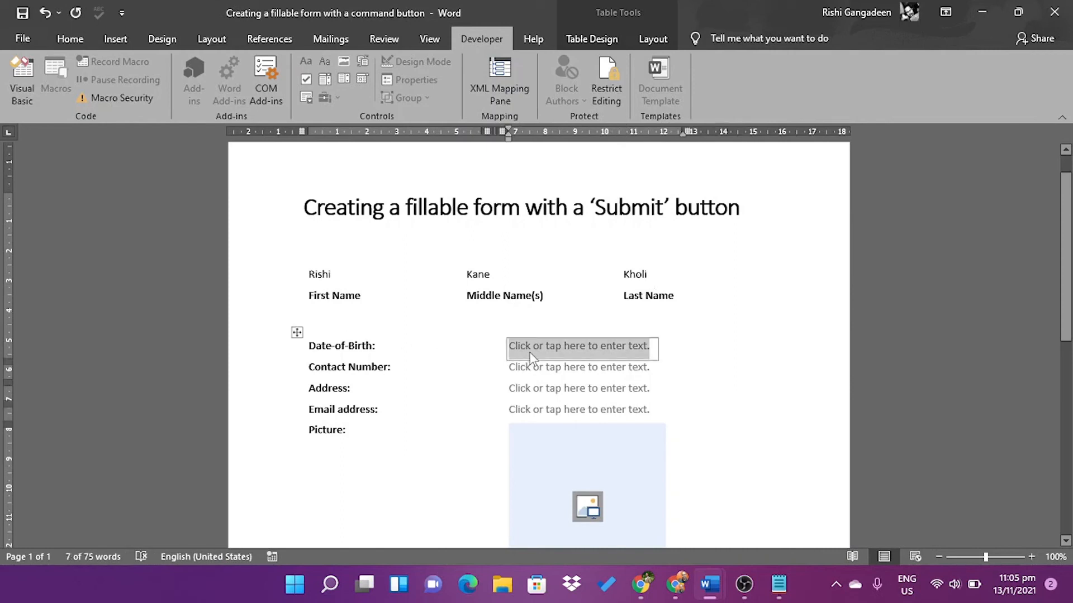
{"action": "type", "text": "24/08"}
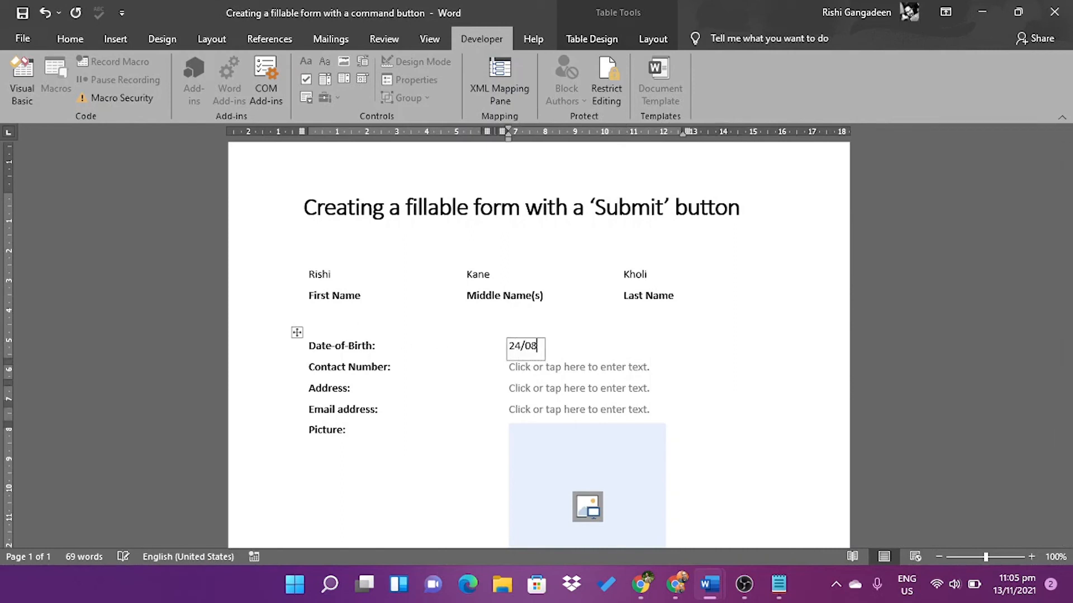
{"action": "type", "text": "/1990"}
{"action": "left_click", "coordinate": [545, 375]}
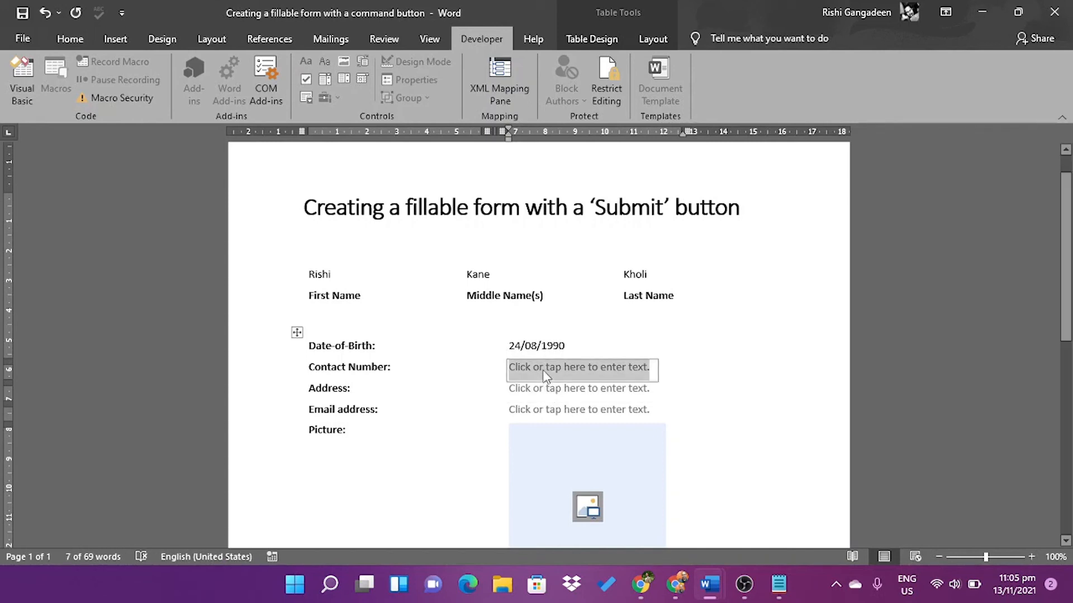
{"action": "type", "text": "123"}
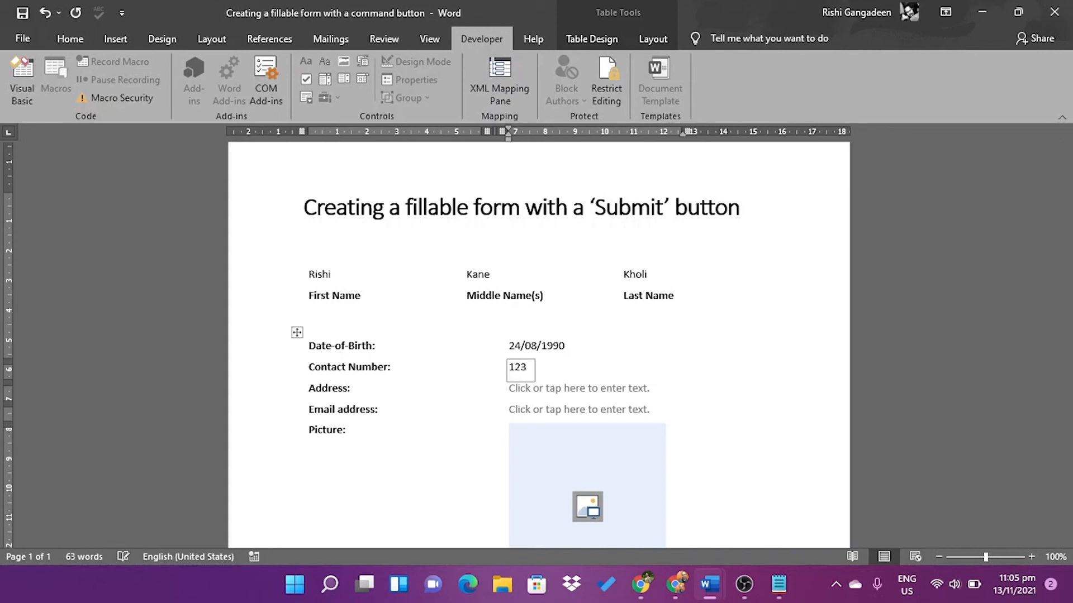
{"action": "type", "text": "-5456"}
{"action": "left_click", "coordinate": [525, 394]}
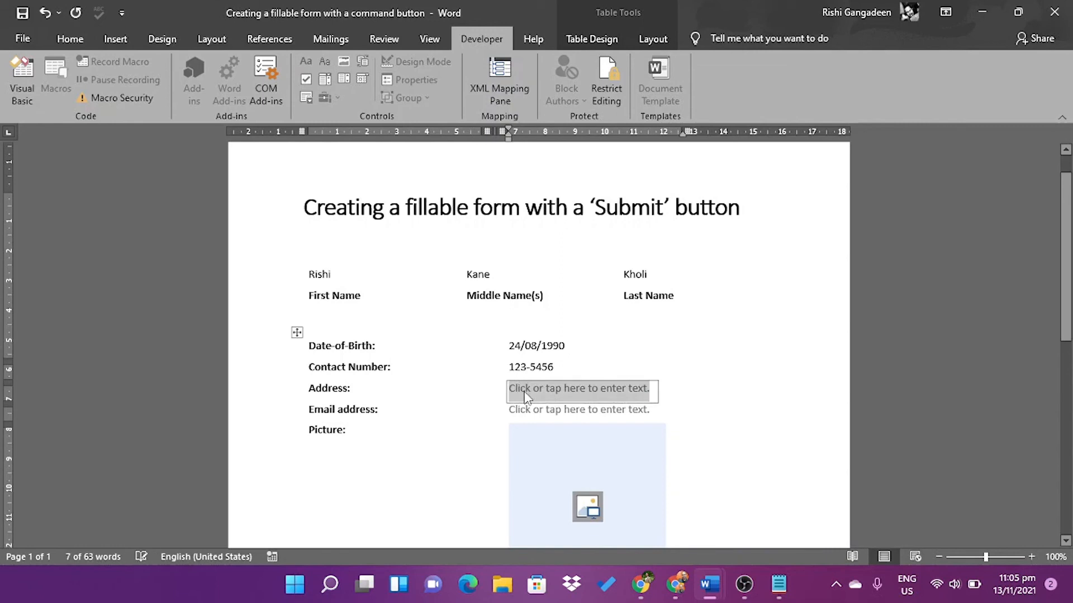
{"action": "type", "text": "Somewhe"}
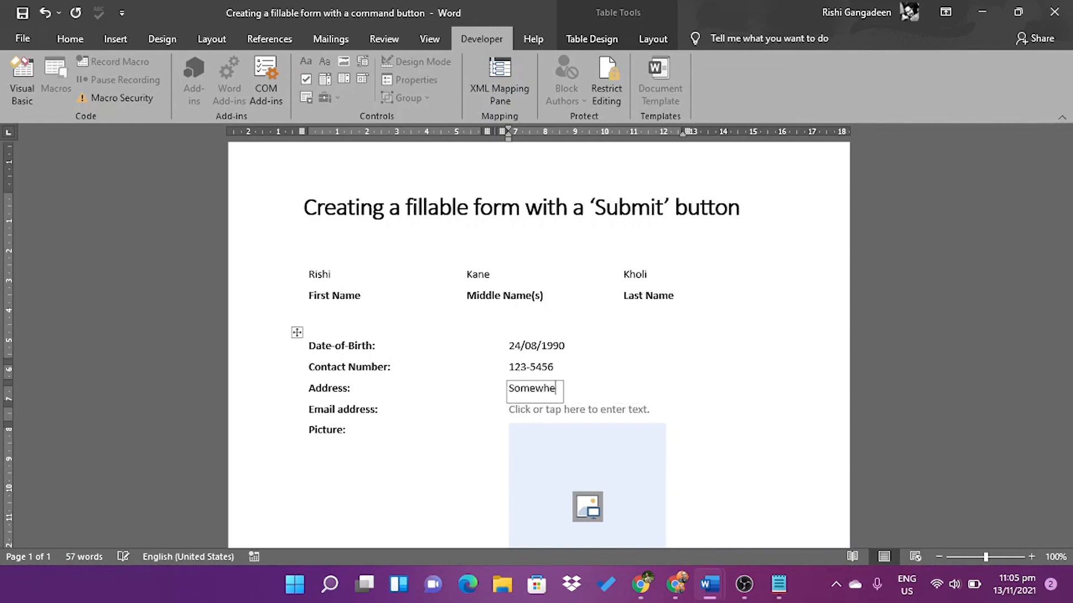
{"action": "type", "text": "re on Earth, Um"}
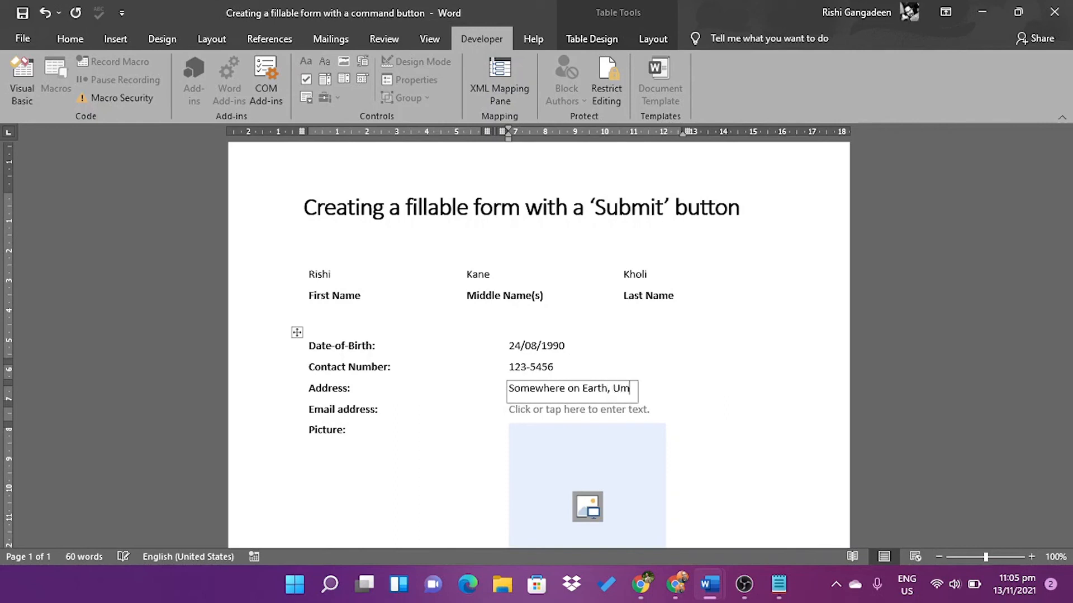
{"action": "key", "text": "BackSpace"}
{"action": "type", "text": "noiverse"}
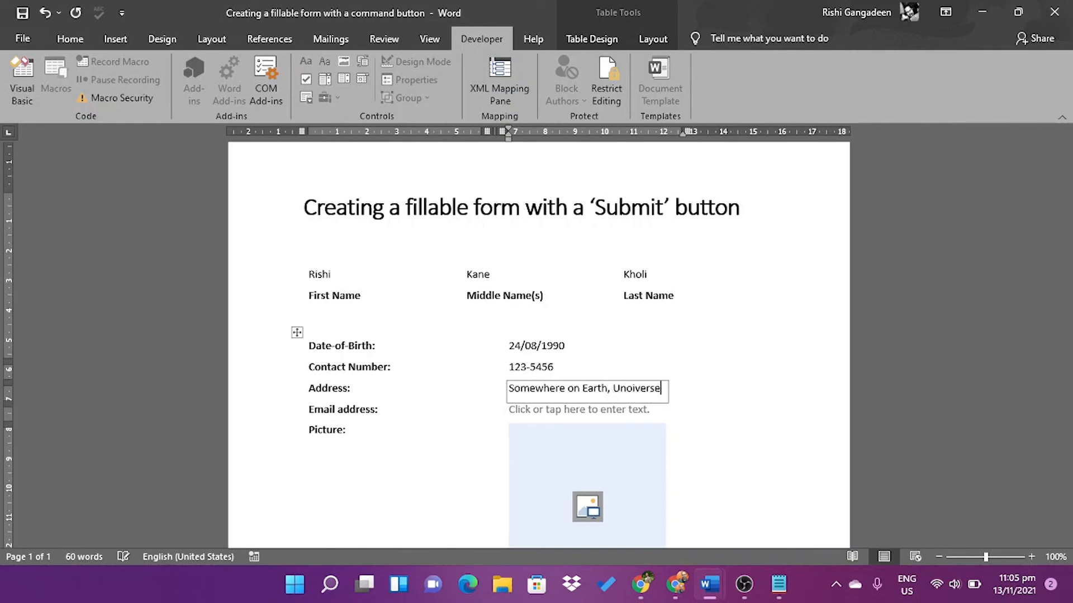
{"action": "left_click", "coordinate": [550, 416]}
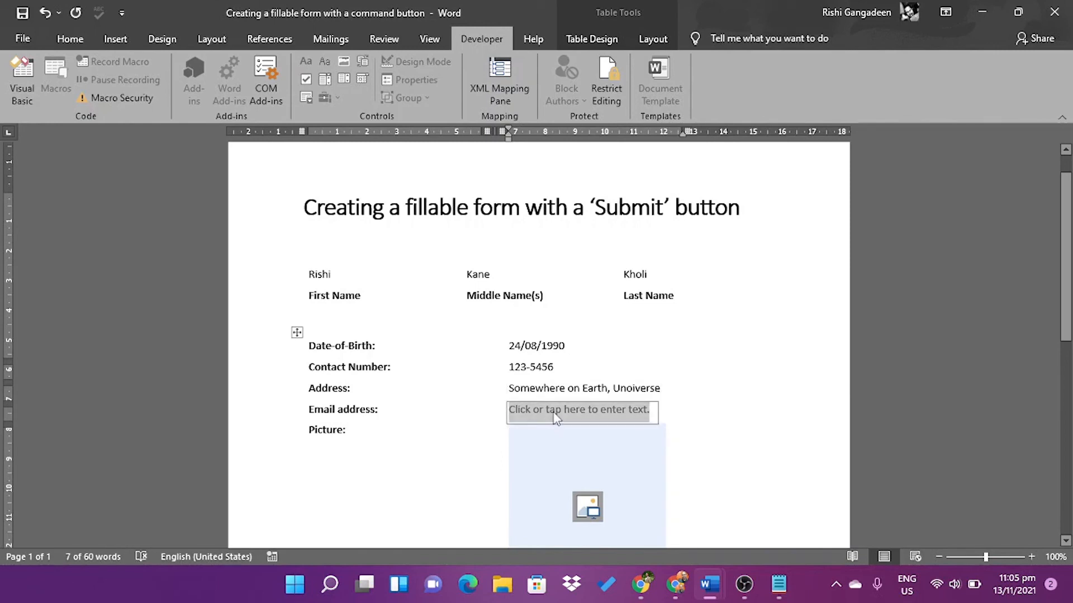
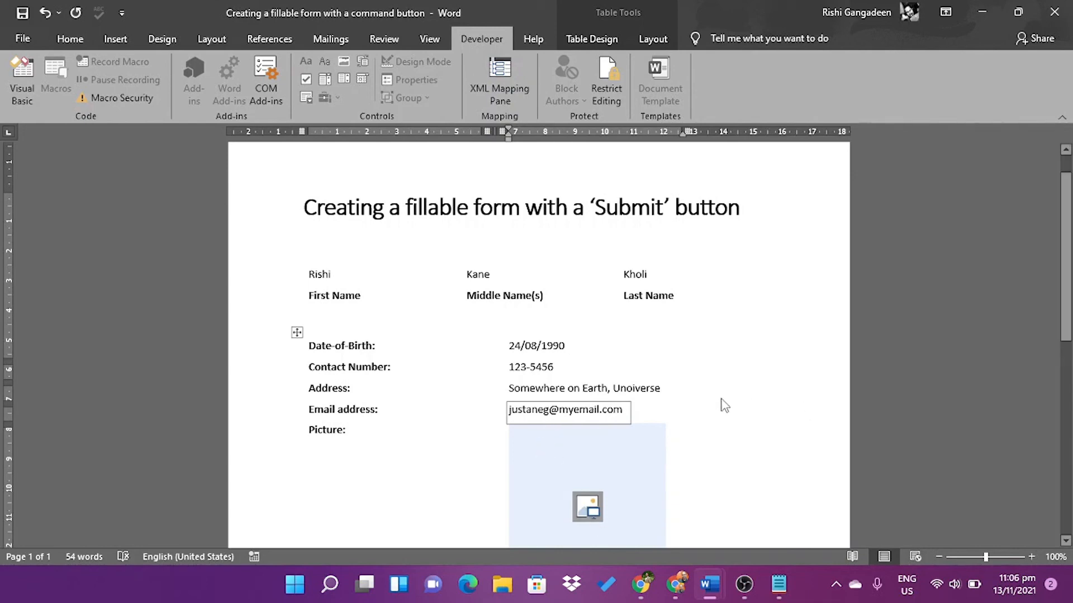
Insert the DSC_4278 photo from file into the Picture field
{"action": "scroll", "coordinate": [751, 428], "scroll_direction": "down", "scroll_amount": 2}
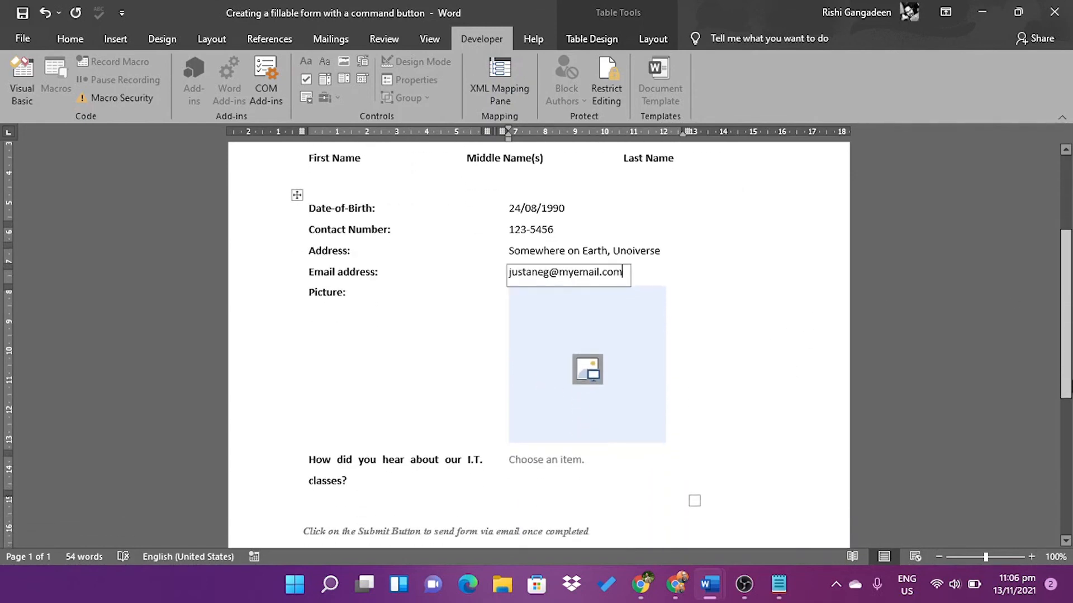
{"action": "left_click", "coordinate": [588, 376]}
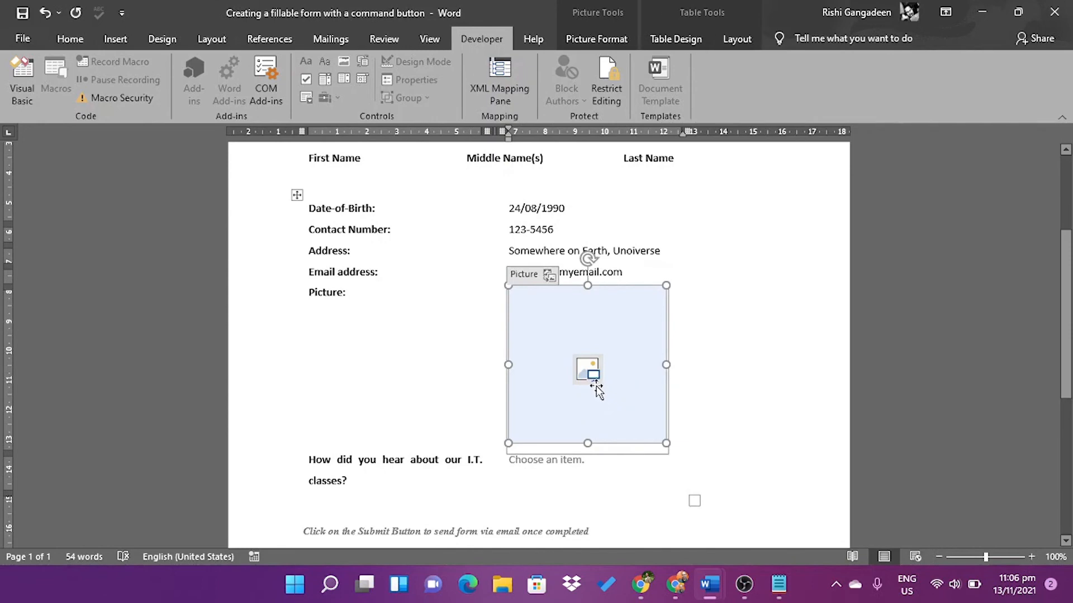
{"action": "left_click", "coordinate": [587, 376]}
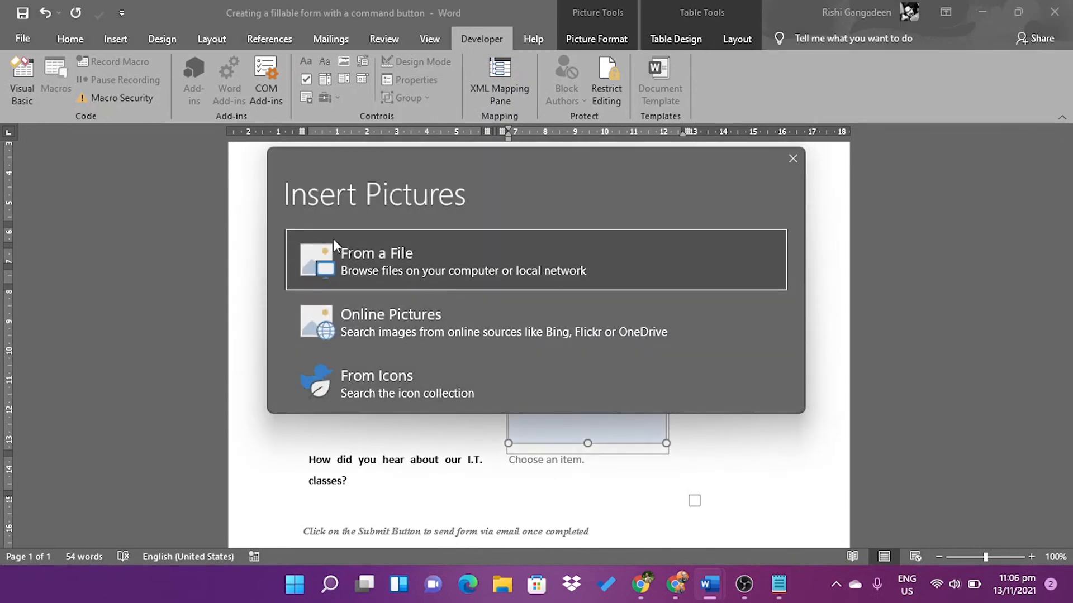
{"action": "left_click", "coordinate": [373, 257]}
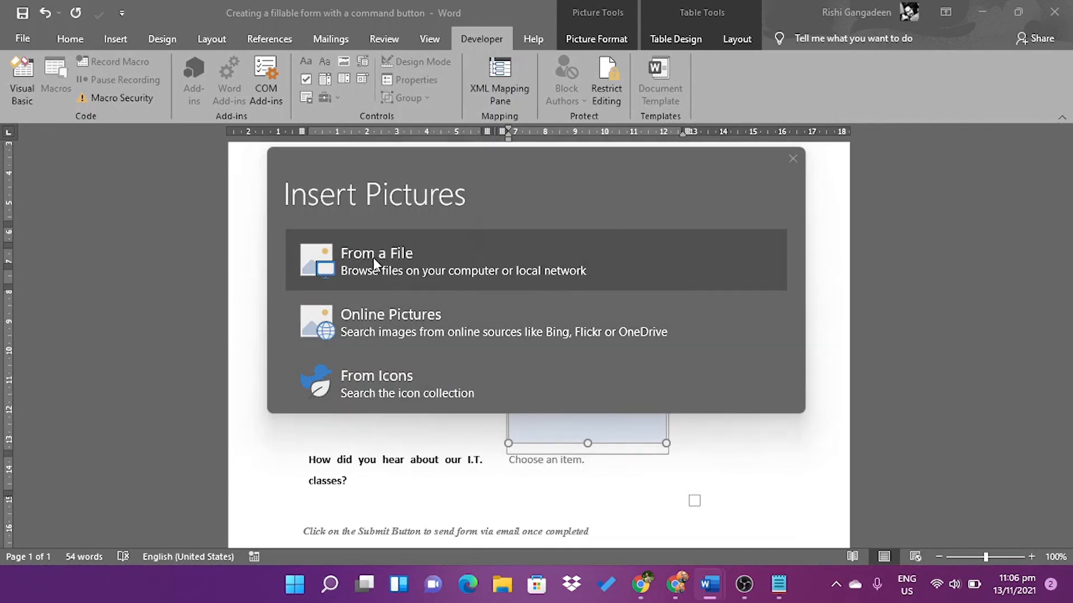
{"action": "left_click", "coordinate": [464, 162]}
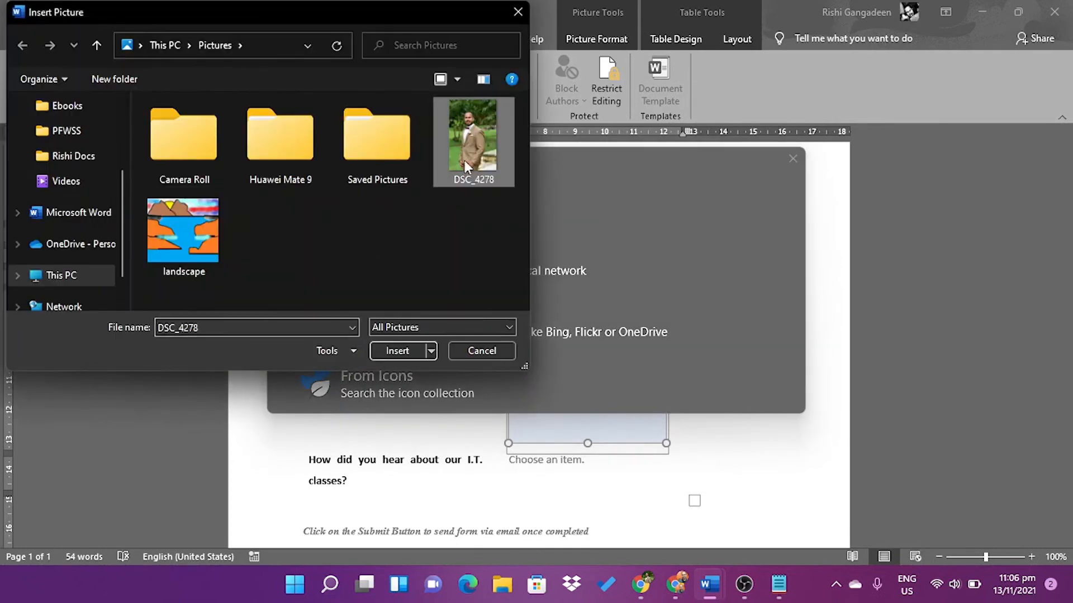
{"action": "left_click", "coordinate": [395, 351]}
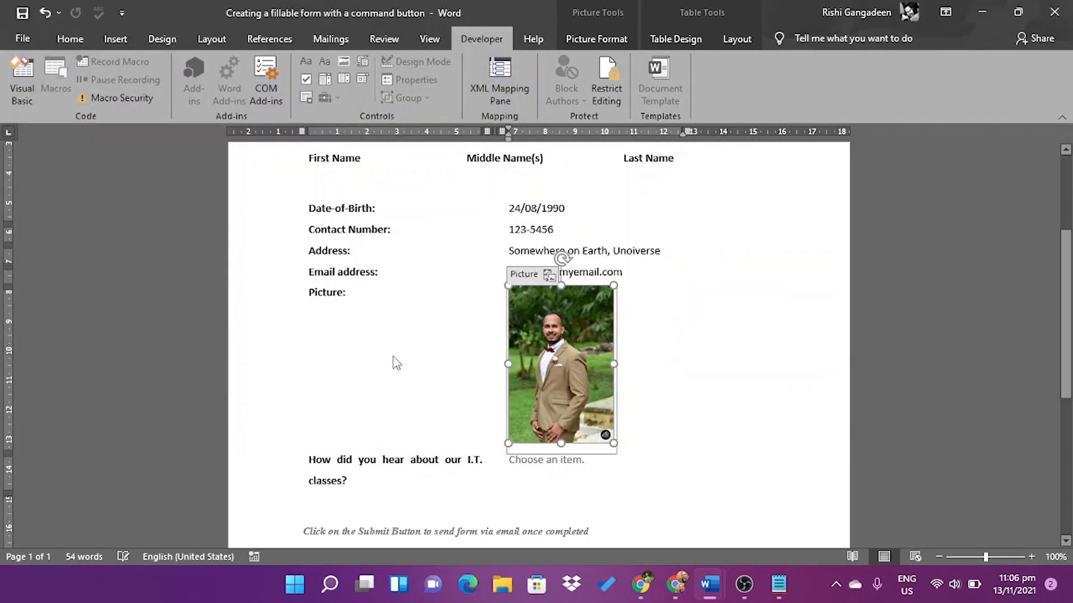
Answer the how-did-you-hear question with 'From a Friend'
{"action": "left_click", "coordinate": [527, 468]}
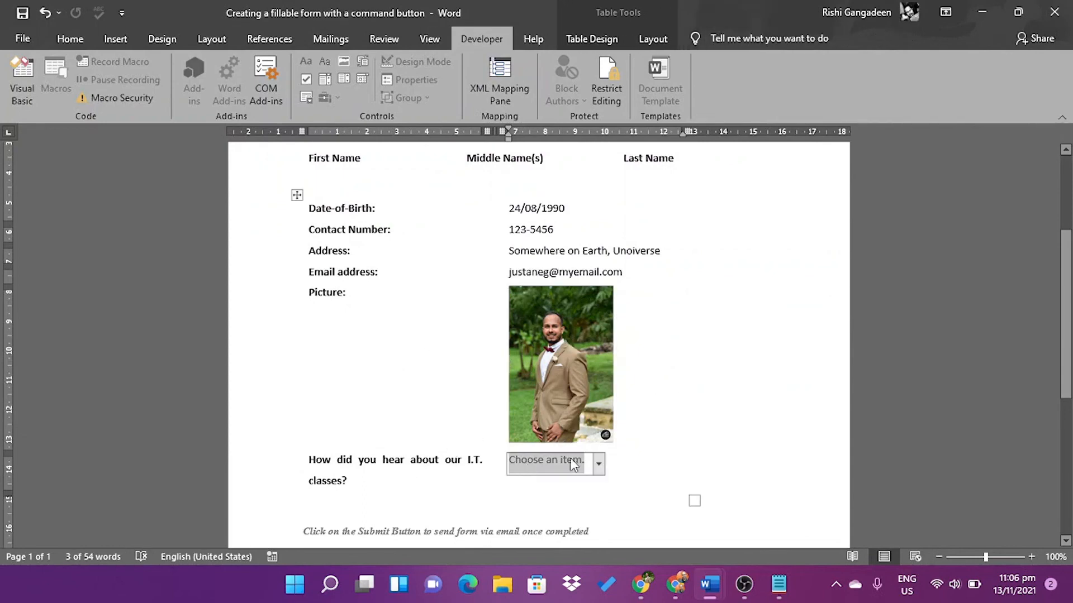
{"action": "left_click", "coordinate": [599, 465]}
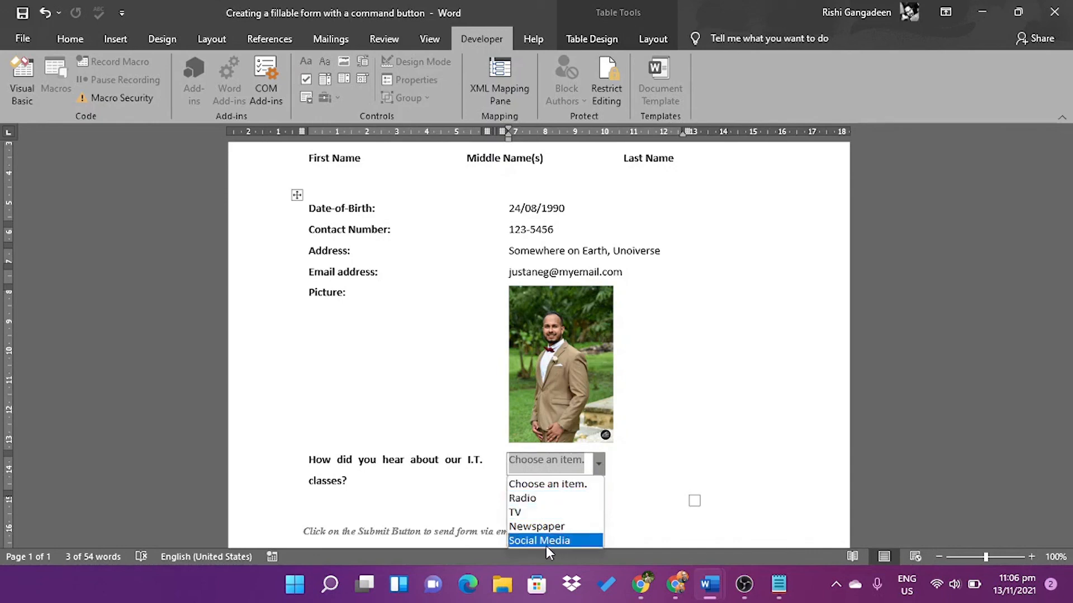
{"action": "left_click", "coordinate": [550, 465]}
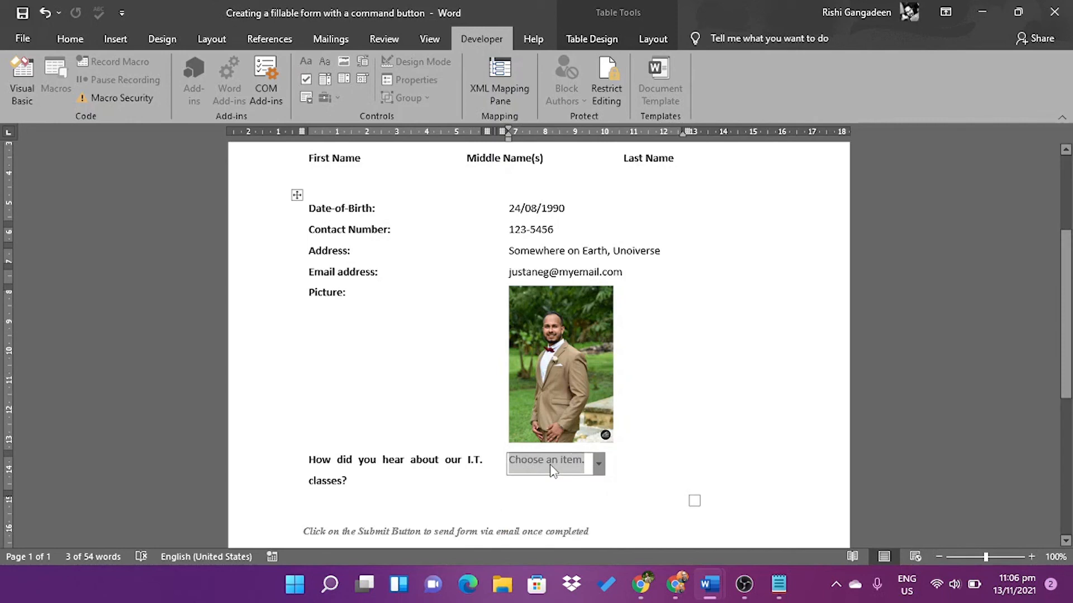
{"action": "type", "text": "From"}
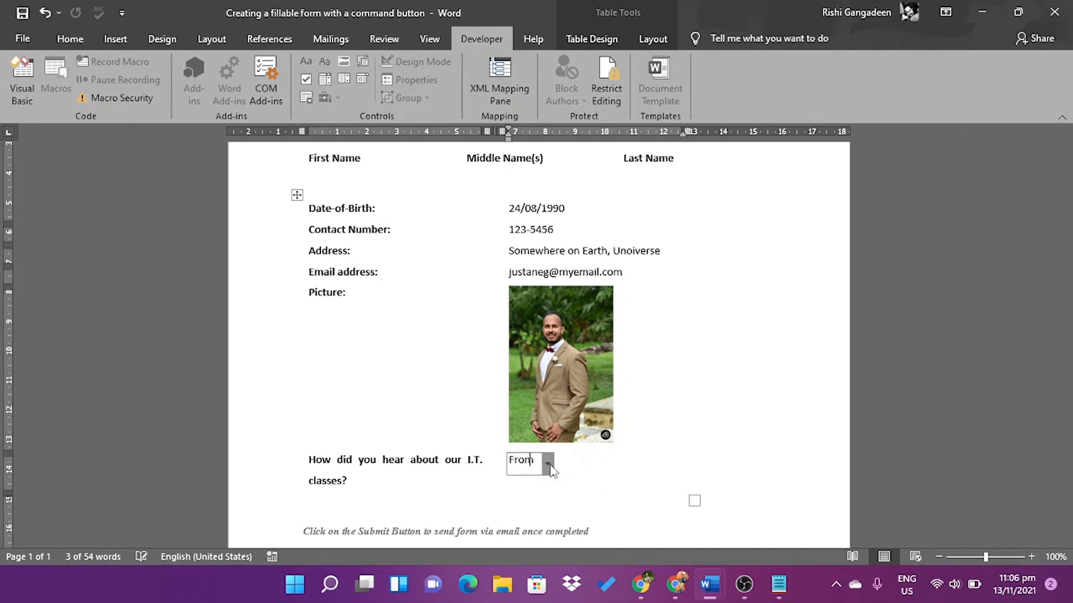
{"action": "type", "text": " a Friend"}
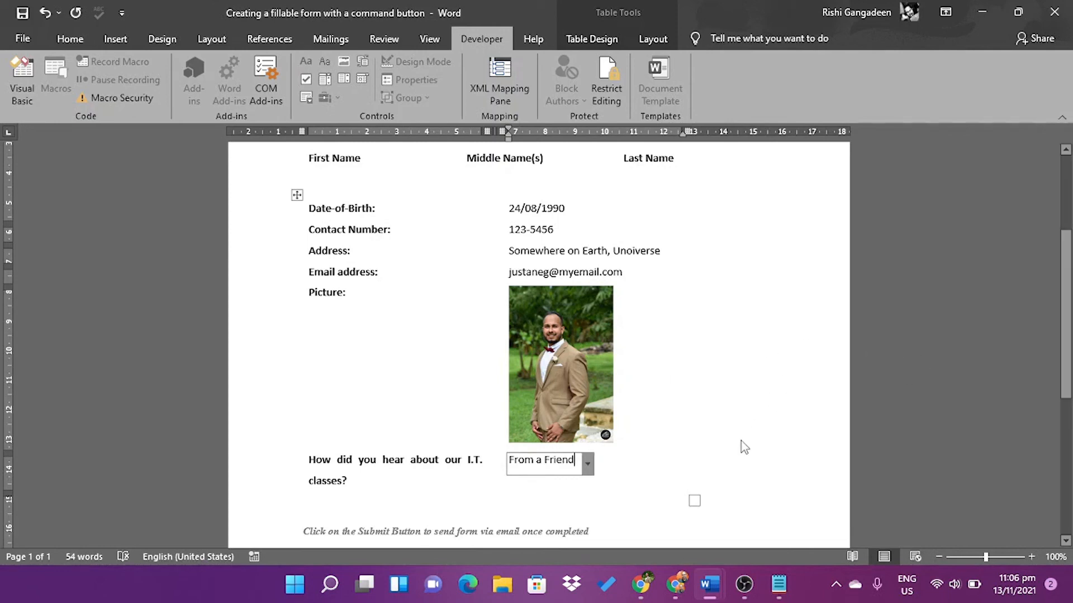
{"action": "scroll", "coordinate": [743, 447], "scroll_direction": "down", "scroll_amount": 5}
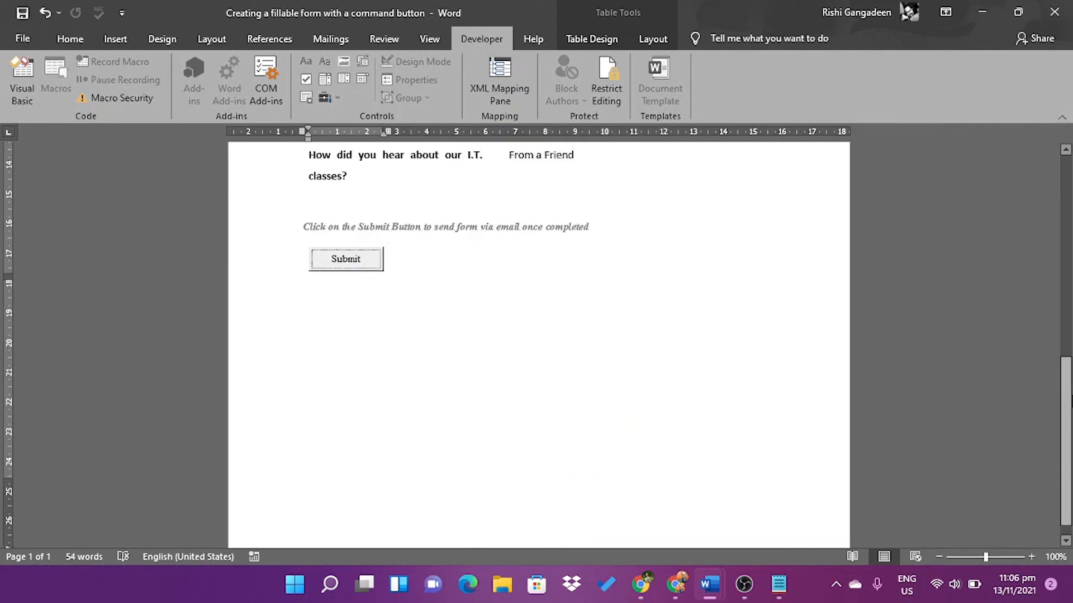
{"action": "scroll", "coordinate": [538, 345], "scroll_direction": "up", "scroll_amount": 5}
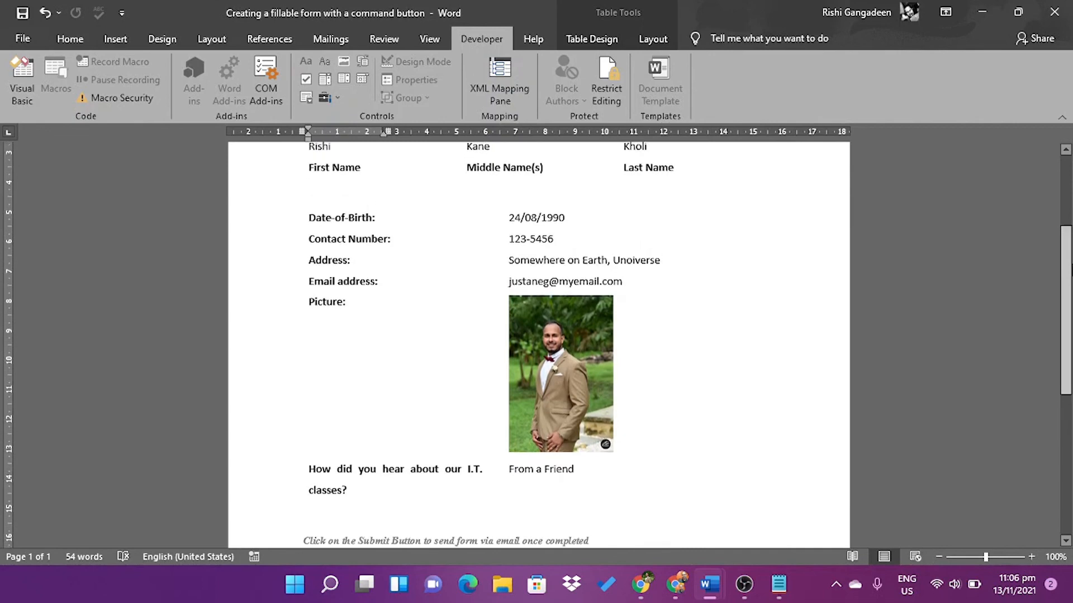
{"action": "scroll", "coordinate": [593, 313], "scroll_direction": "down", "scroll_amount": 5}
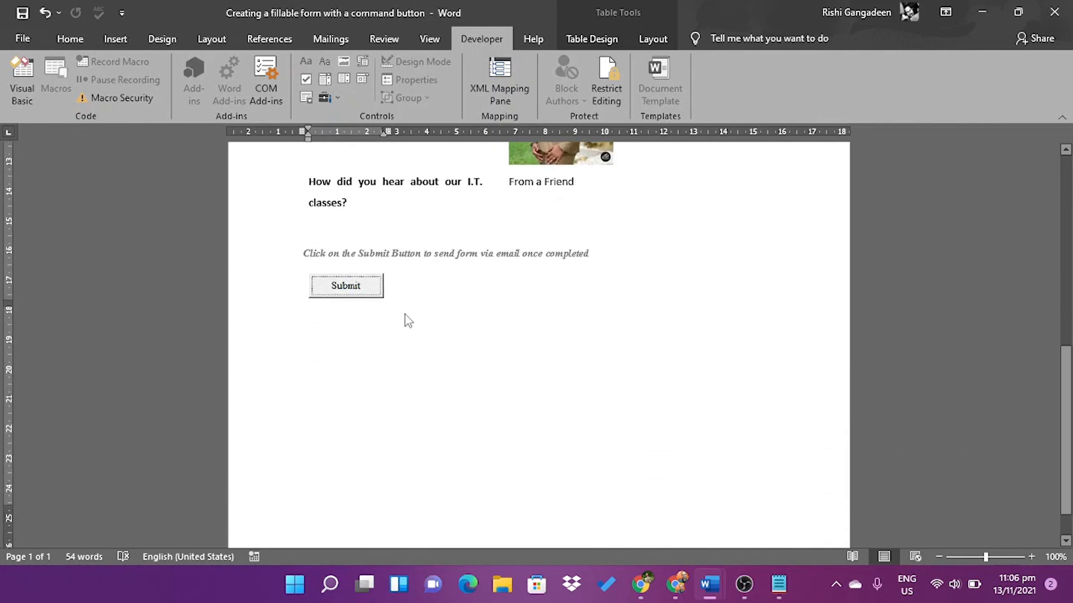
Email the form, putting the attachment note on its own line and adding a 'Regards,' sign-off
{"action": "left_click", "coordinate": [338, 290]}
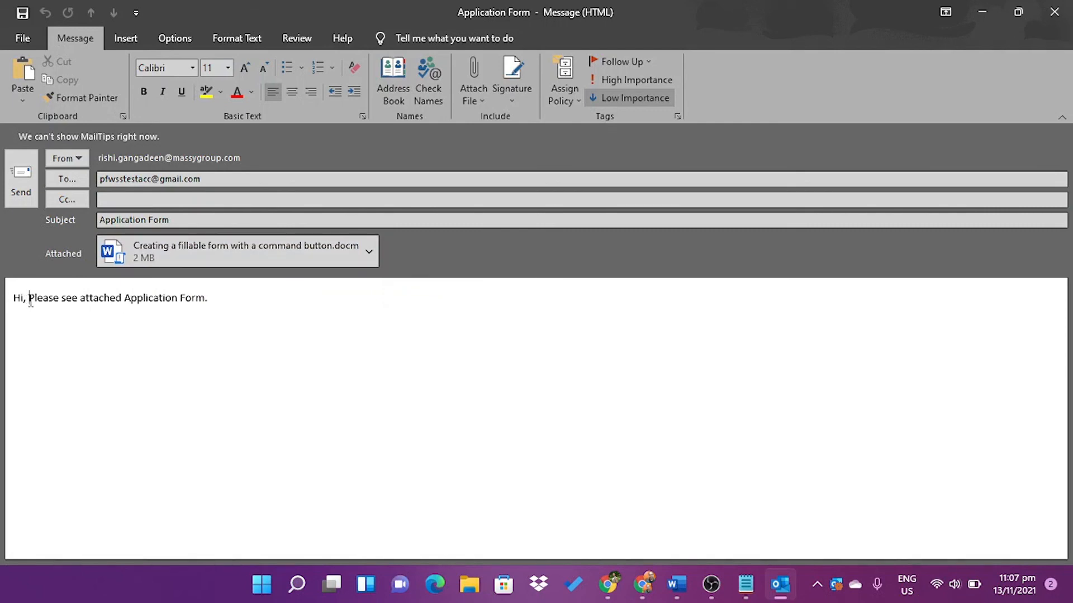
{"action": "key", "text": "Return"}
{"action": "key", "text": "Return"}
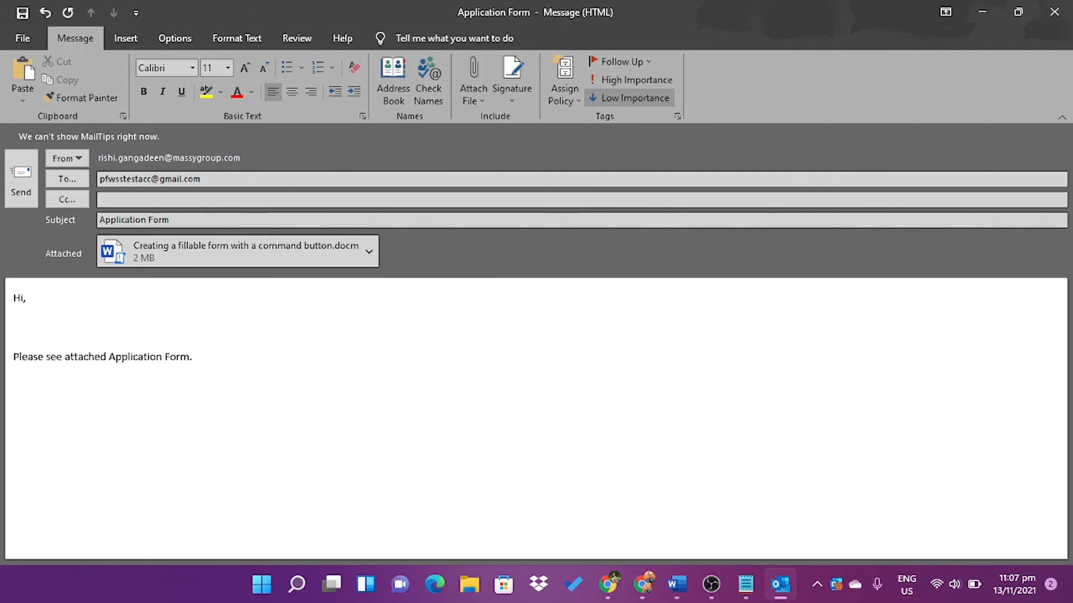
{"action": "key", "text": "BackSpace"}
{"action": "left_click", "coordinate": [216, 345]}
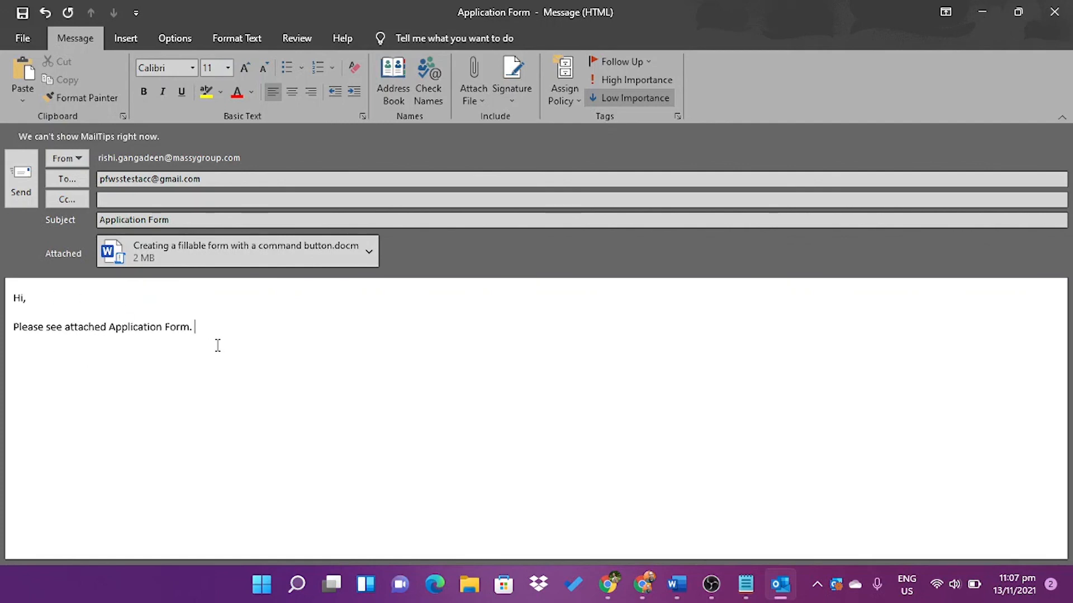
{"action": "key", "text": "Return"}
{"action": "key", "text": "Return"}
{"action": "type", "text": "Regards,"}
{"action": "key", "text": "Return"}
{"action": "type", "text": "hi"}
{"action": "key", "text": "BackSpace"}
{"action": "key", "text": "BackSpace"}
{"action": "key", "text": "BackSpace"}
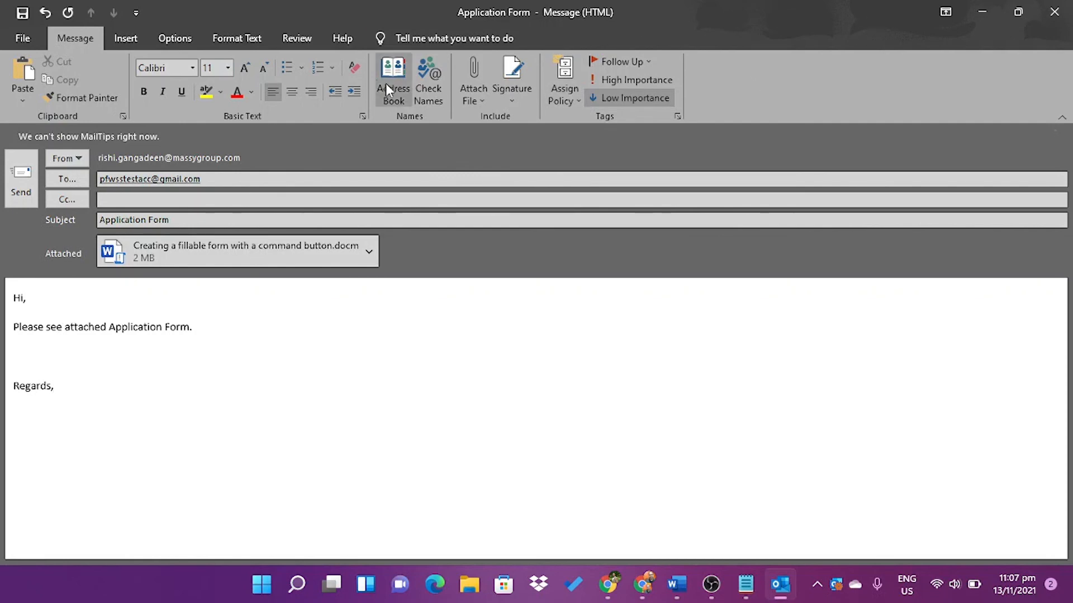
Minimize the Outlook message and scroll Word back to the top of the form
{"action": "left_click", "coordinate": [979, 13]}
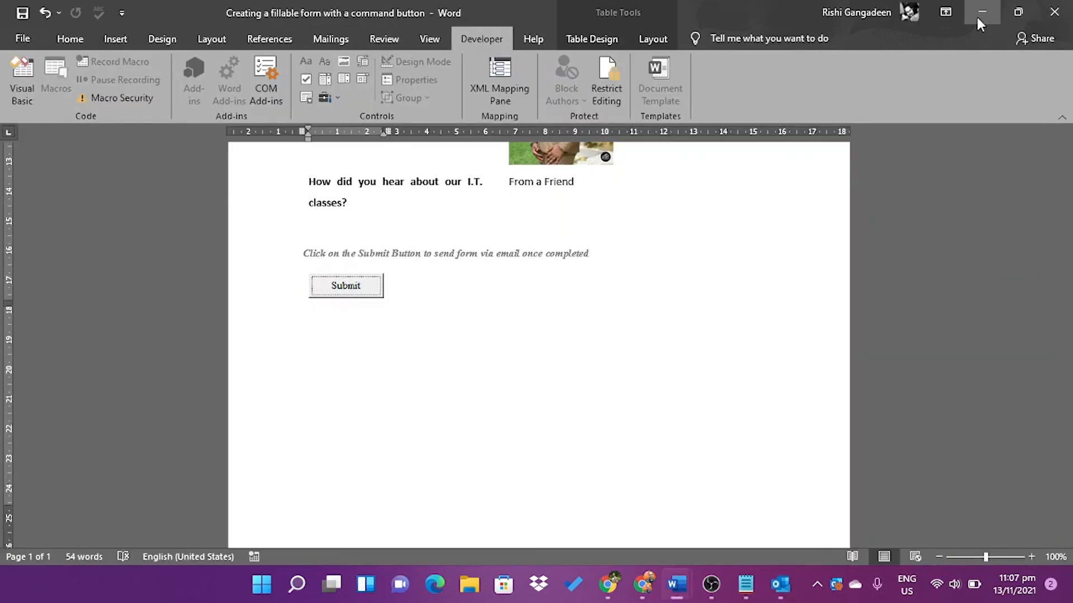
{"action": "left_click_drag", "start_coordinate": [1068, 376], "coordinate": [1068, 134]}
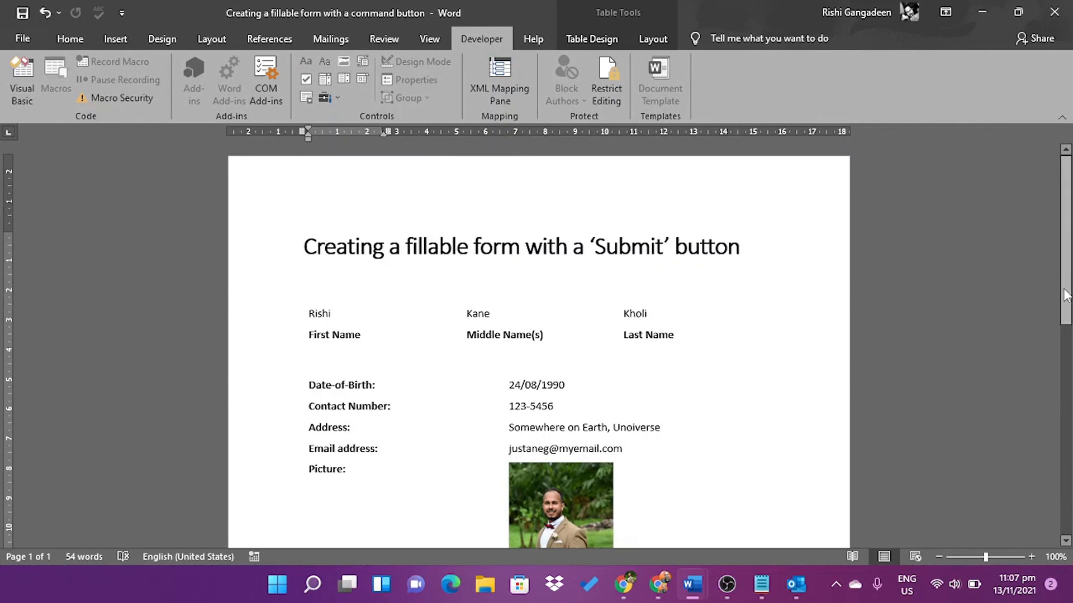